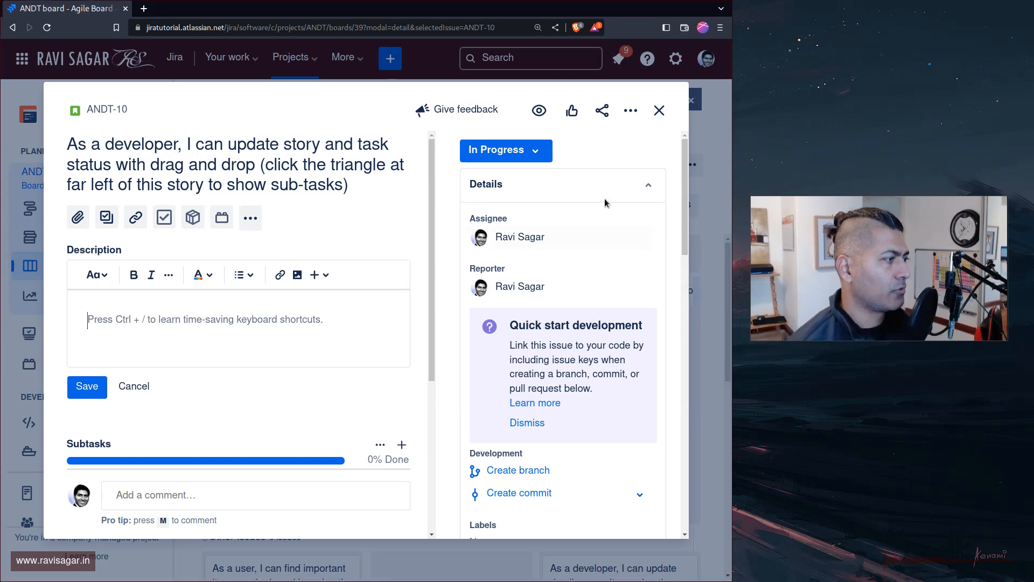
# View the workflow diagram for issue ANDT-10, then close both the diagram and the issue
pyautogui.click(535, 151)
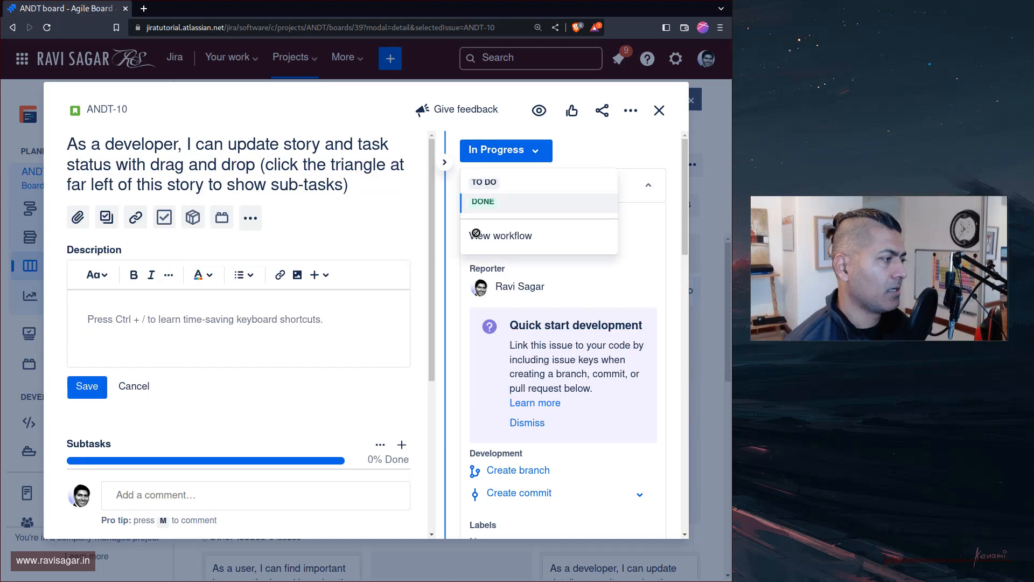
pyautogui.click(481, 239)
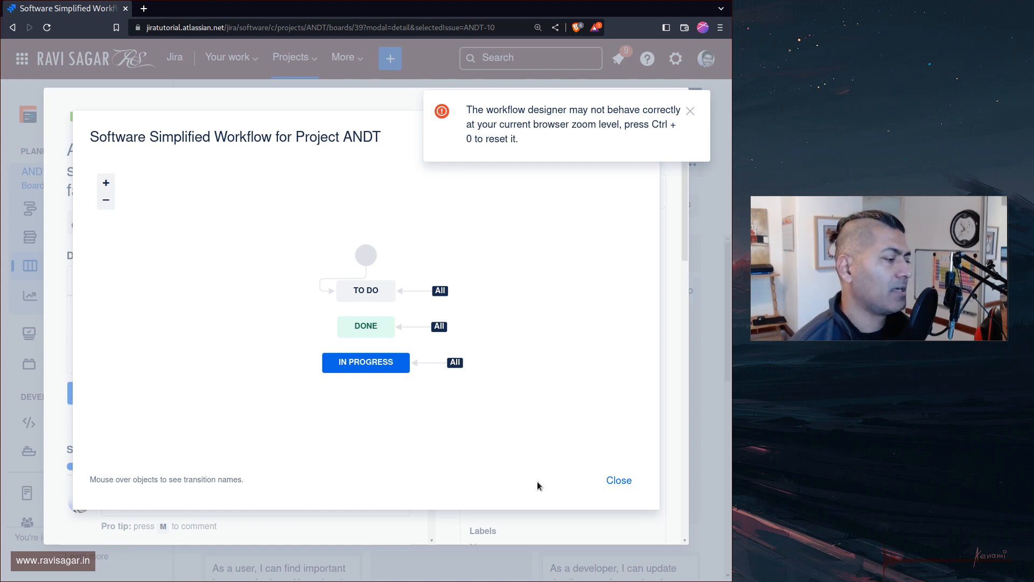
pyautogui.click(619, 478)
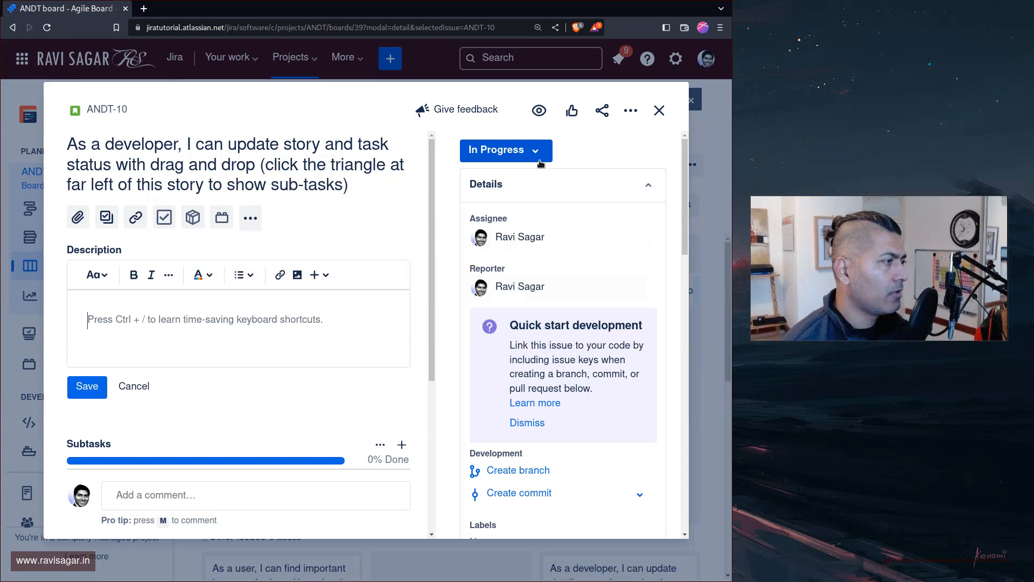
pyautogui.click(661, 111)
# Open the Software Simplified Workflow for Project ANDT for editing from the project's workflow settings
pyautogui.scroll(-5, 60, 389)
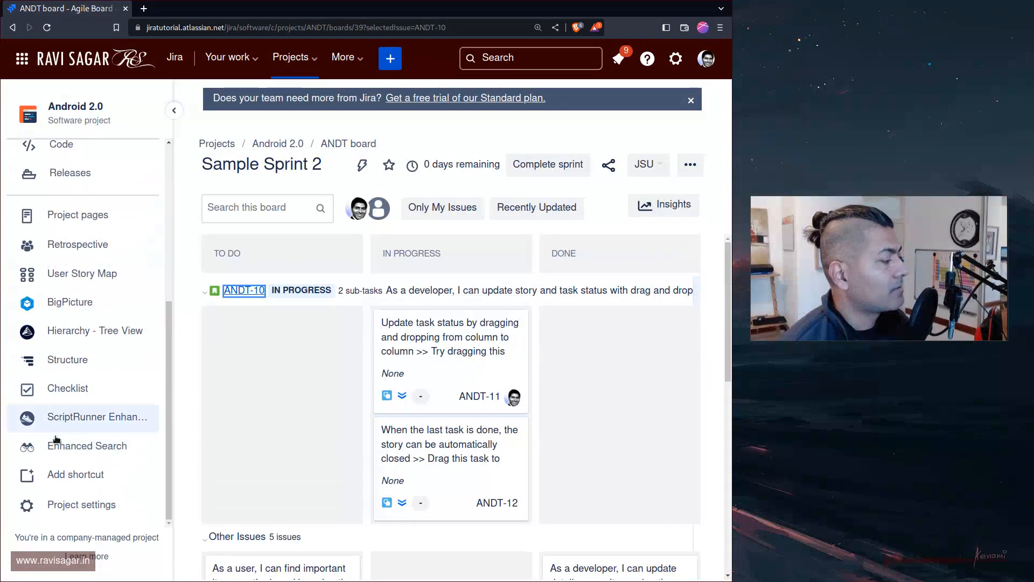
pyautogui.click(86, 510)
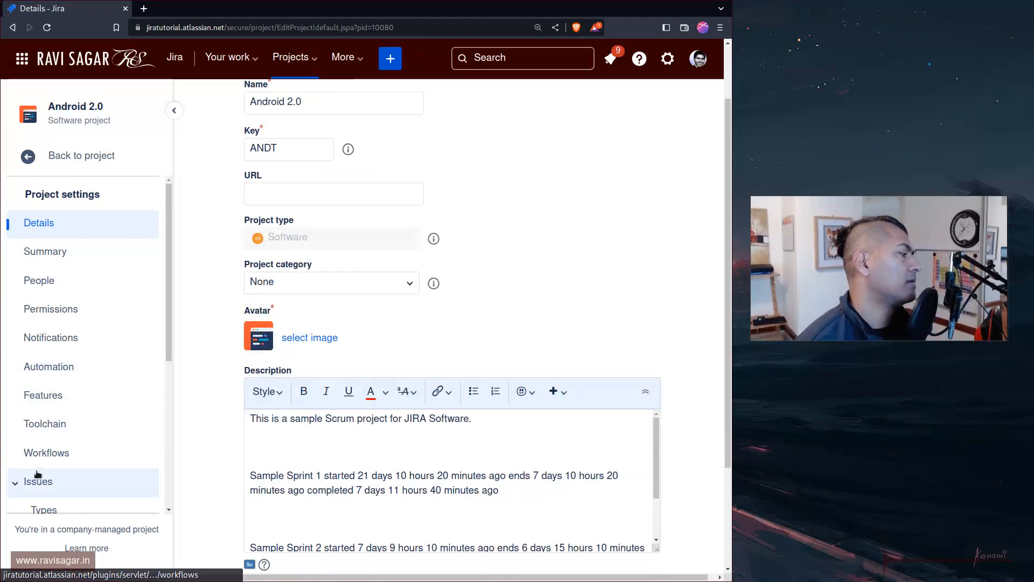
pyautogui.click(53, 455)
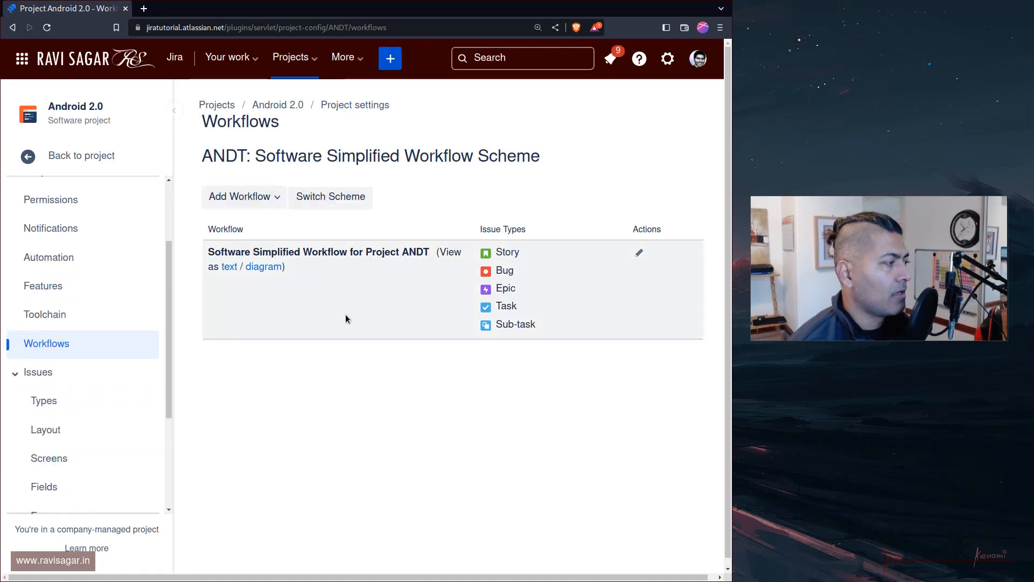
pyautogui.click(641, 255)
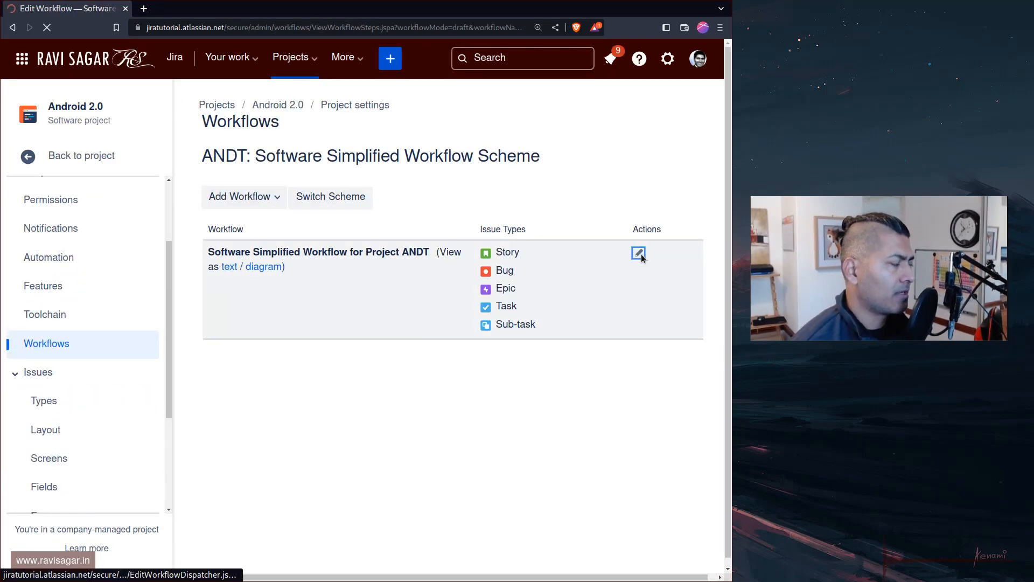
# Show the draft workflow as a diagram and open the properties of the Done status
pyautogui.scroll(4, 634, 261)
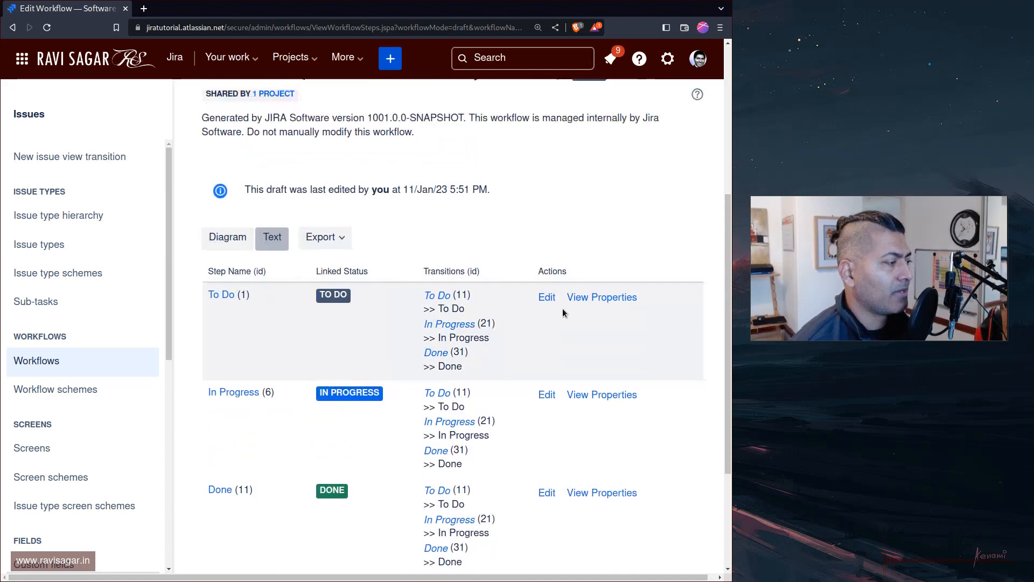
pyautogui.click(227, 279)
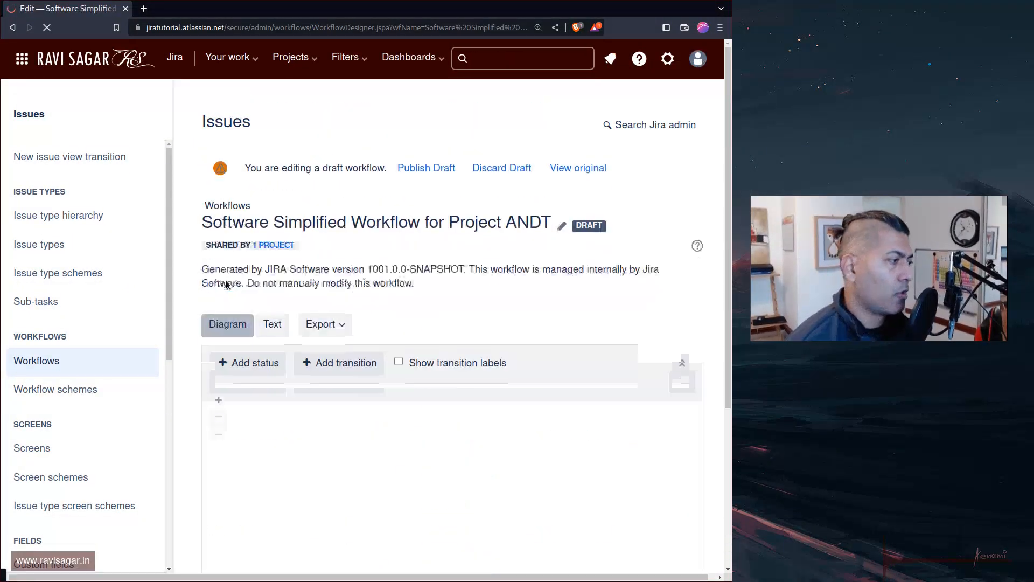
pyautogui.scroll(-4, 355, 295)
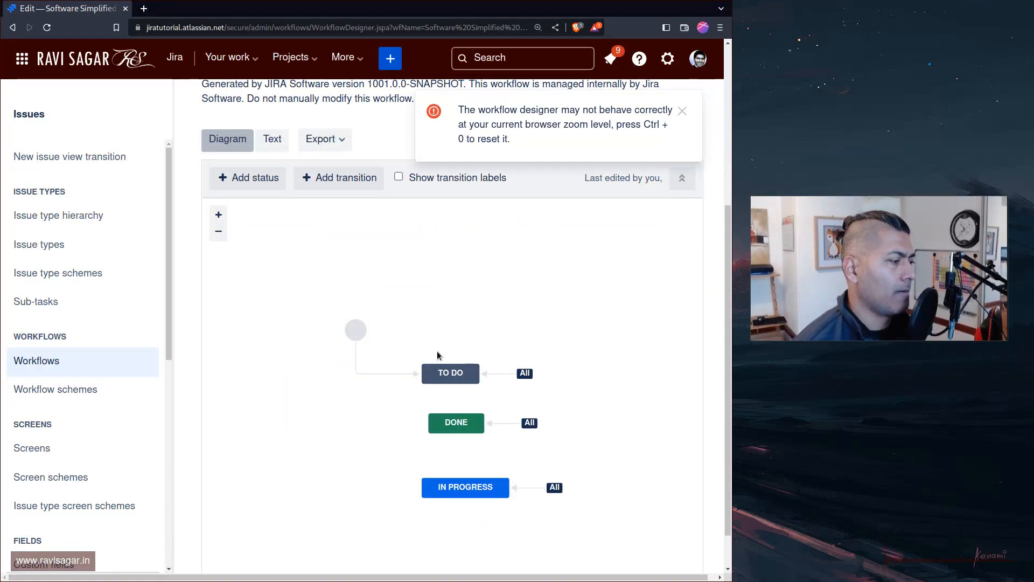
pyautogui.scroll(-1, 654, 253)
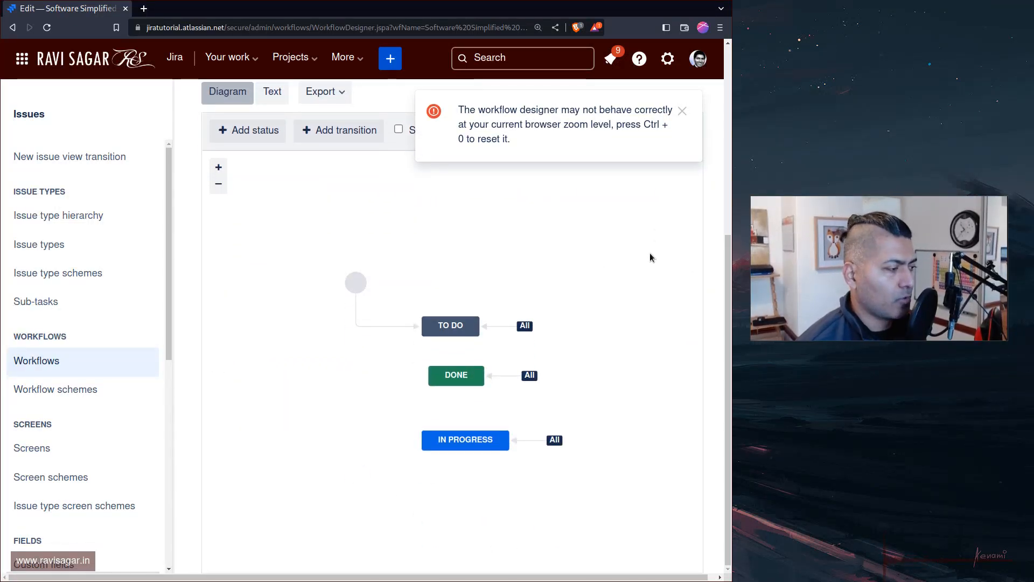
pyautogui.click(466, 376)
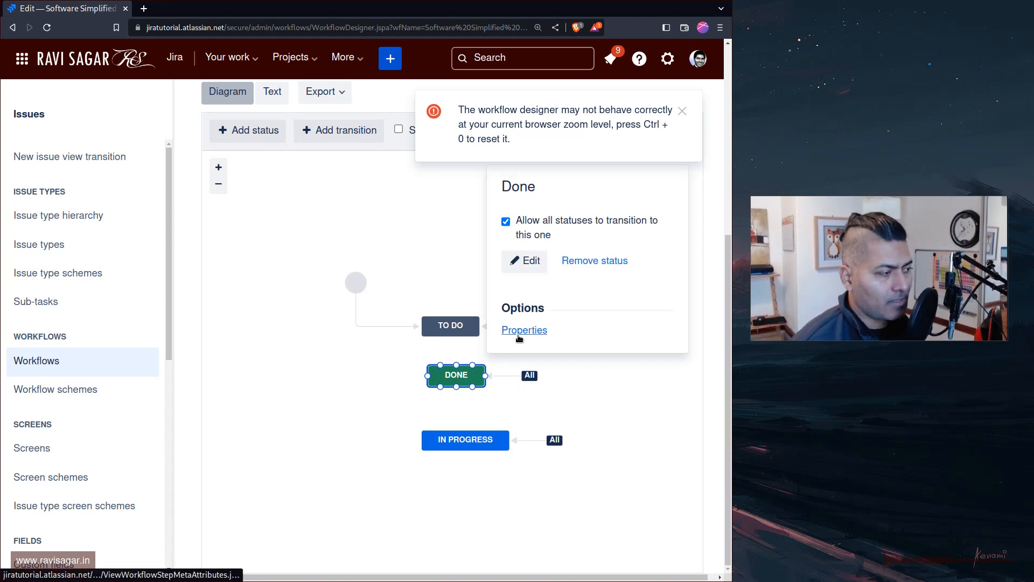
pyautogui.click(518, 334)
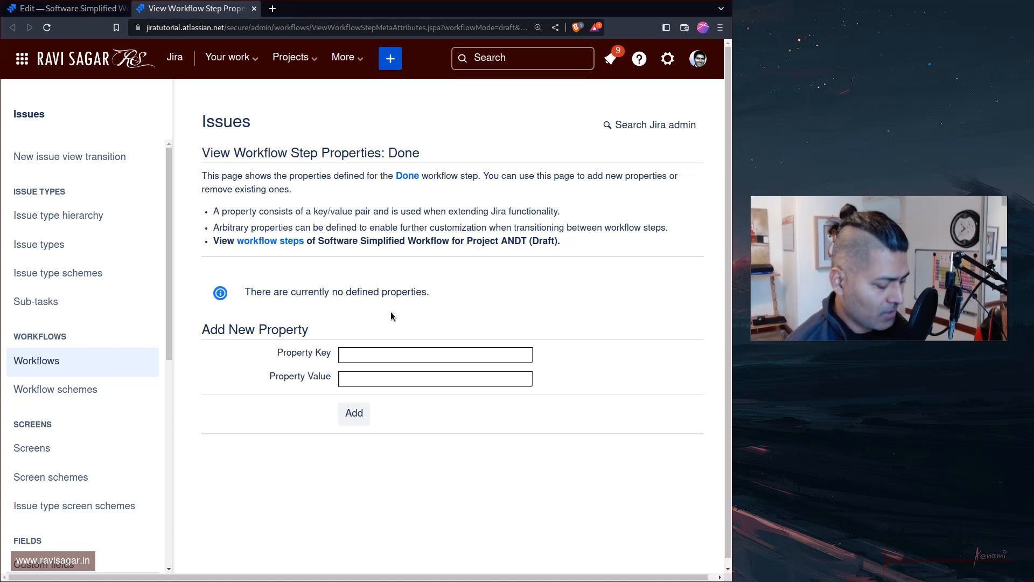
# Search Google for "jira workflow properties" in a new browser tab
pyautogui.hotkey('ctrl', 't')
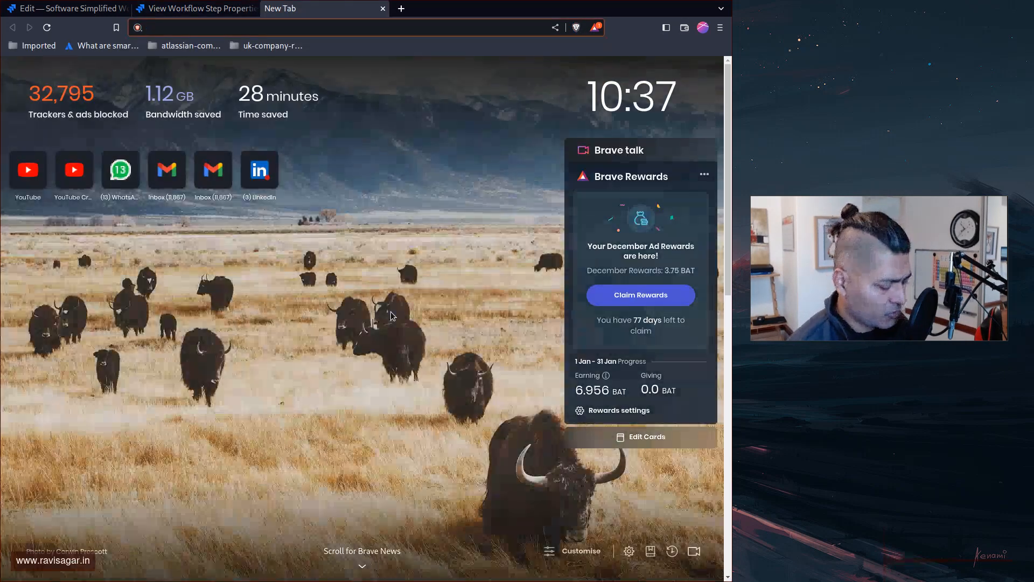
pyautogui.write('goo')
pyautogui.press('Return')
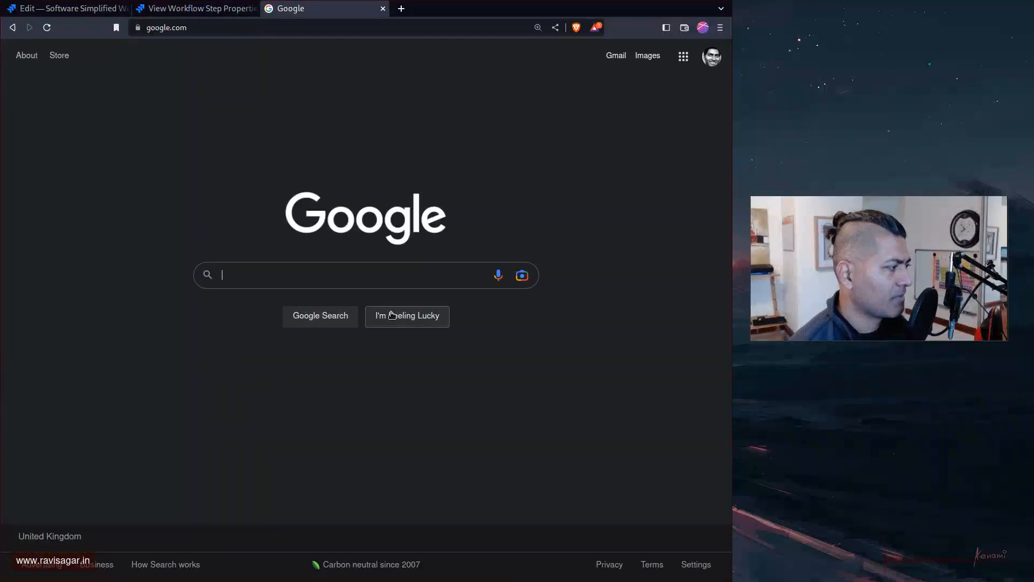
pyautogui.write('jira work')
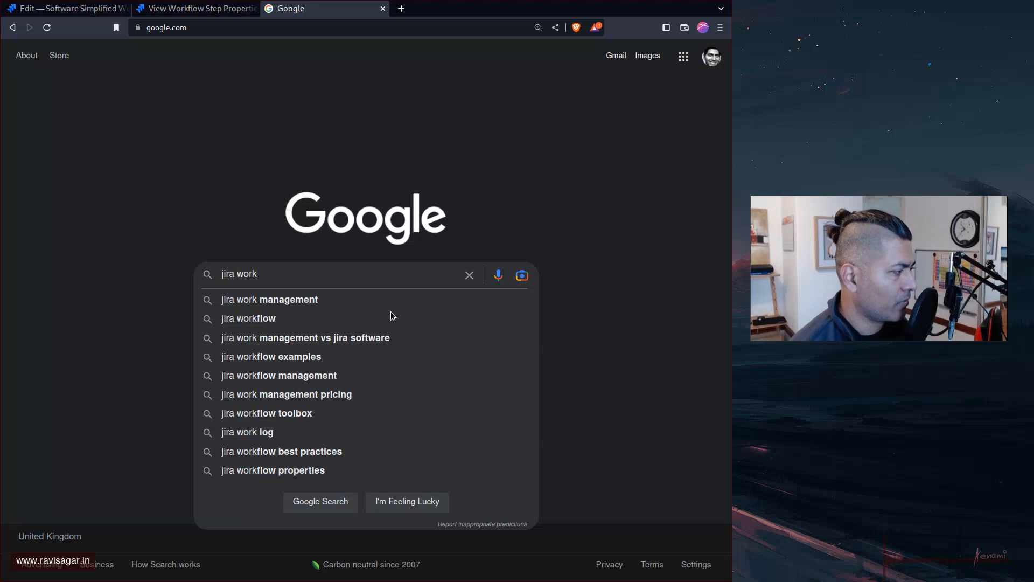
pyautogui.write('flow pr')
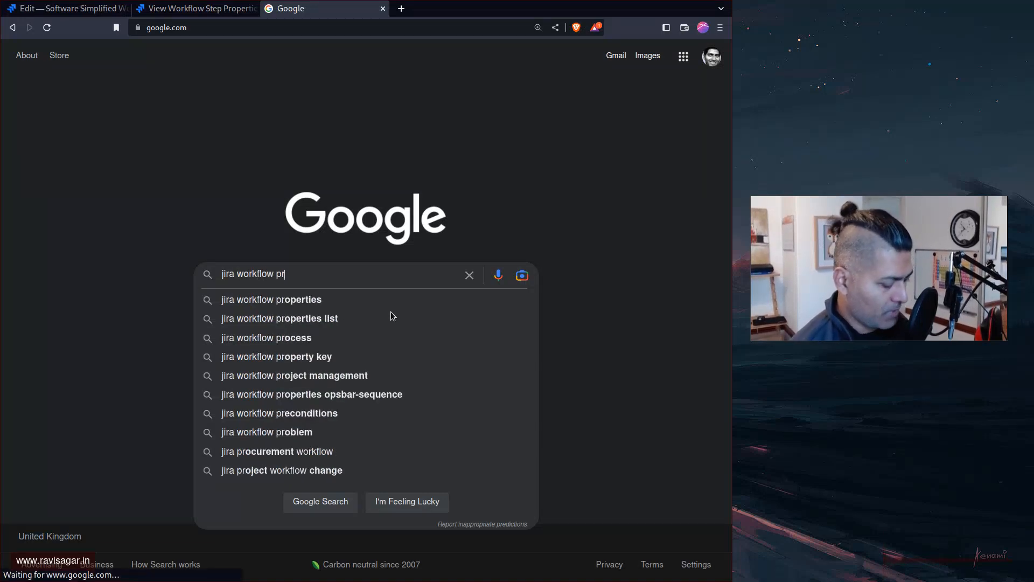
pyautogui.write('oper')
pyautogui.press('Down')
pyautogui.press('Return')
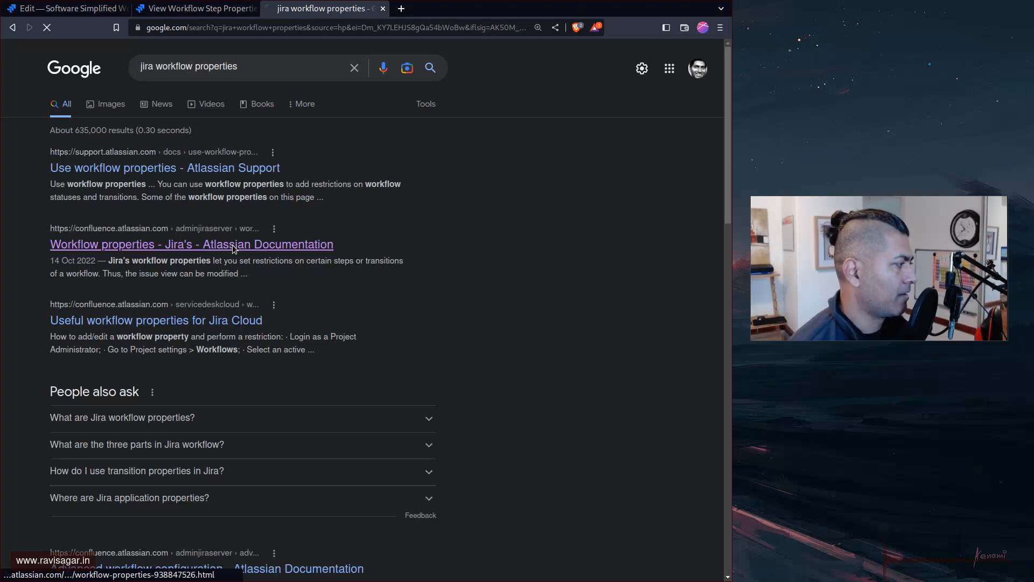
# Open Atlassian's "Workflow properties" documentation page and select the jira.issue.editable key in the properties table
pyautogui.click(232, 246)
pyautogui.scroll(-15, 309, 286)
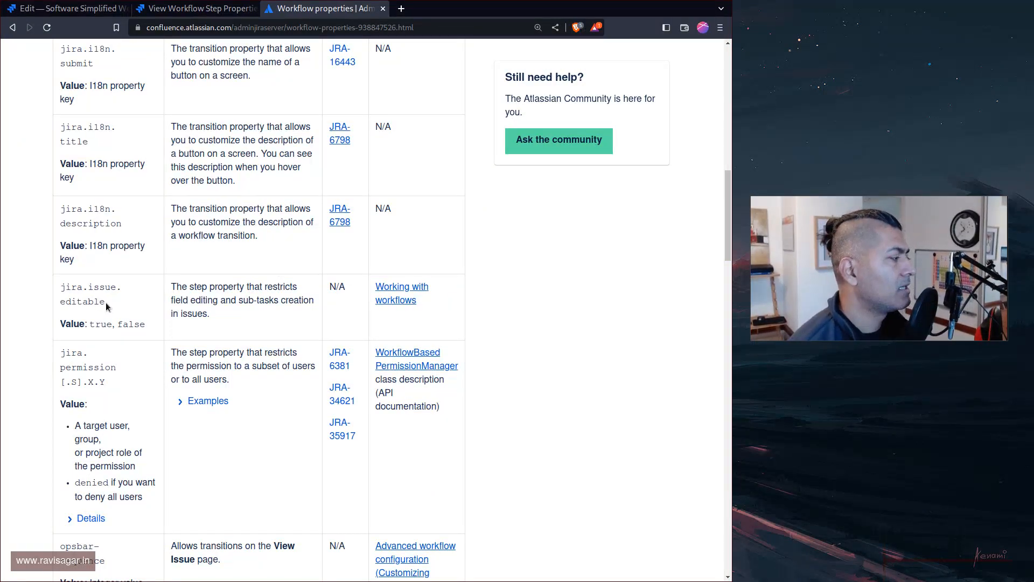
pyautogui.moveTo(106, 302); pyautogui.dragTo(62, 287)
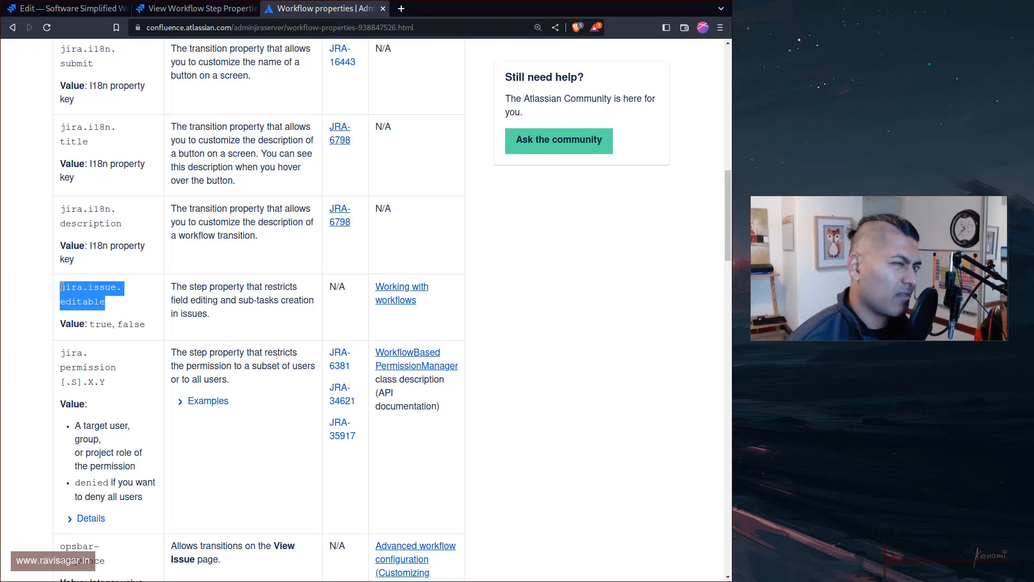
# Add the property jira.issue.editable with the value false to the Done workflow step
pyautogui.hotkey('ctrl', 'shift', 'Tab')
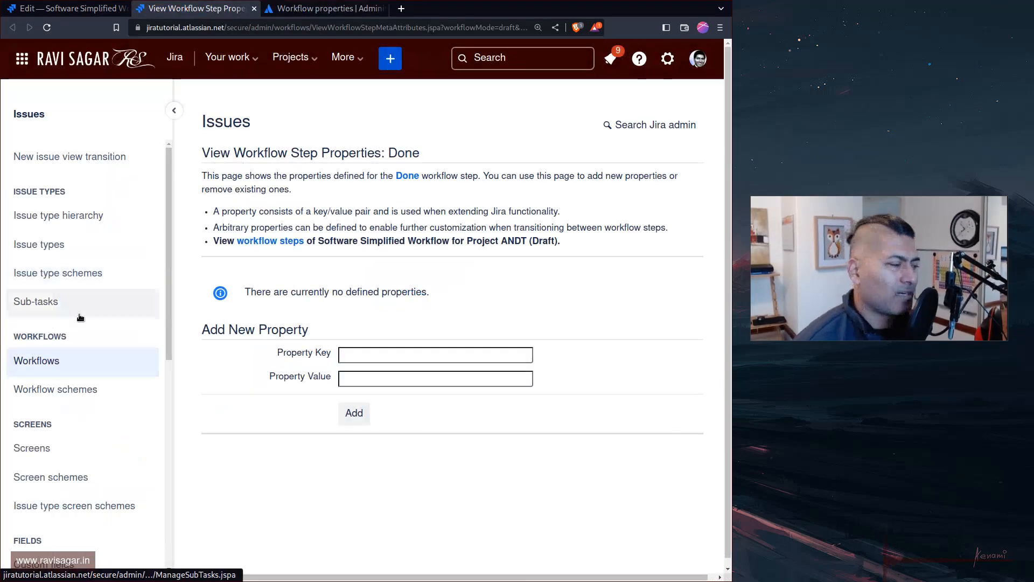
pyautogui.click(409, 353)
pyautogui.write('jira.issue. editable')
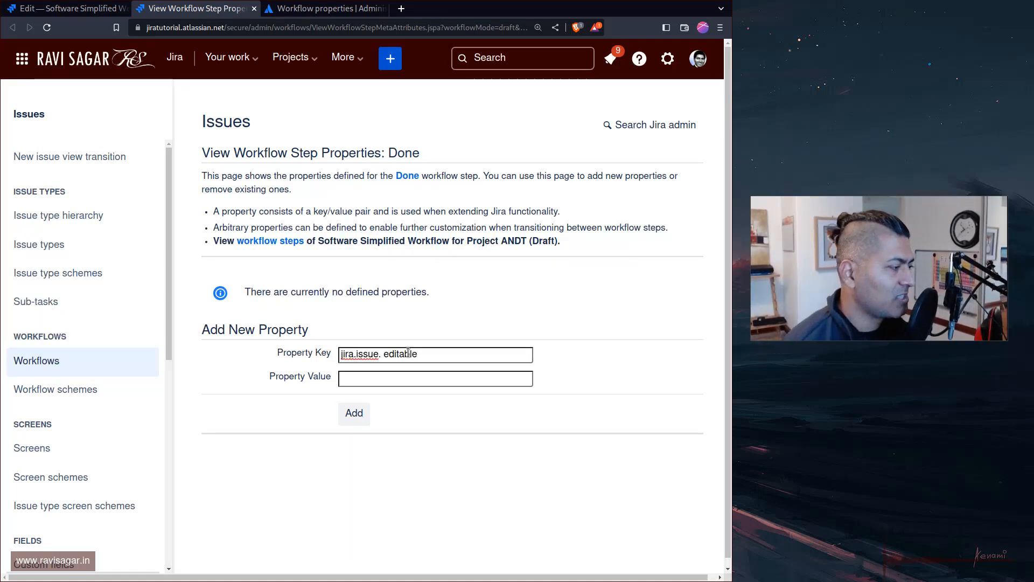
pyautogui.hotkey('ctrl', 'Left')
pyautogui.press('BackSpace')
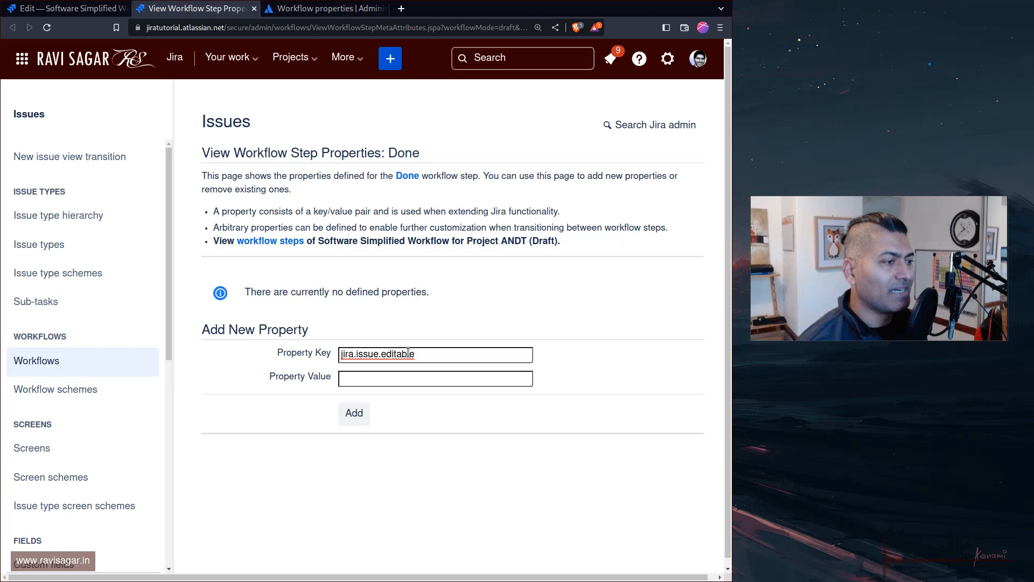
pyautogui.press('Tab')
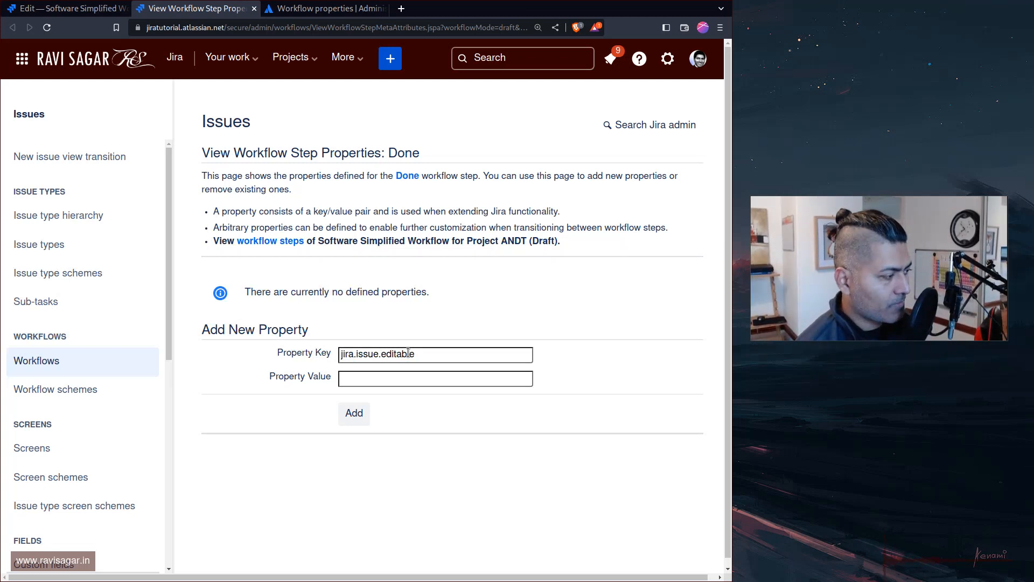
pyautogui.write('false')
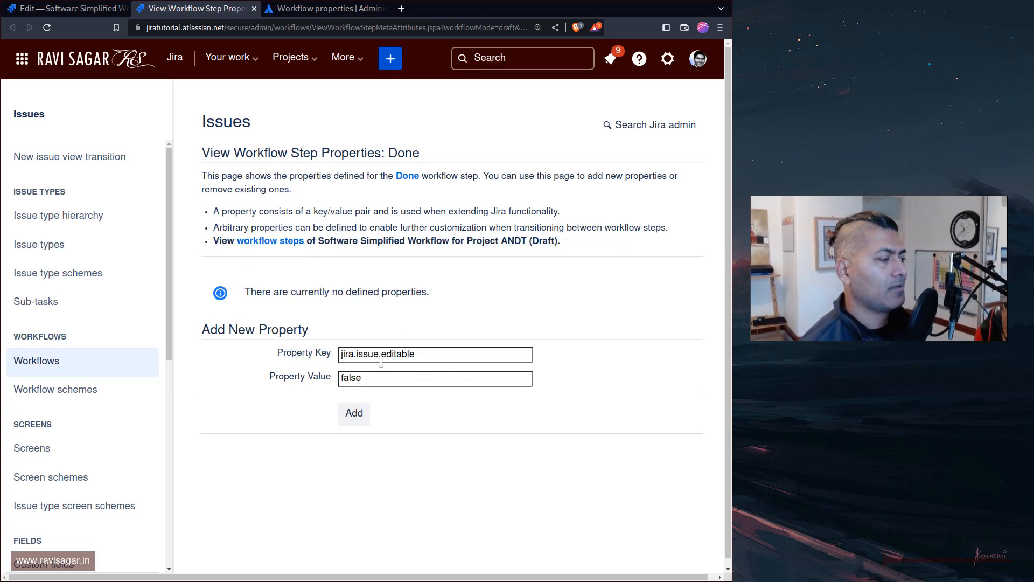
pyautogui.click(359, 417)
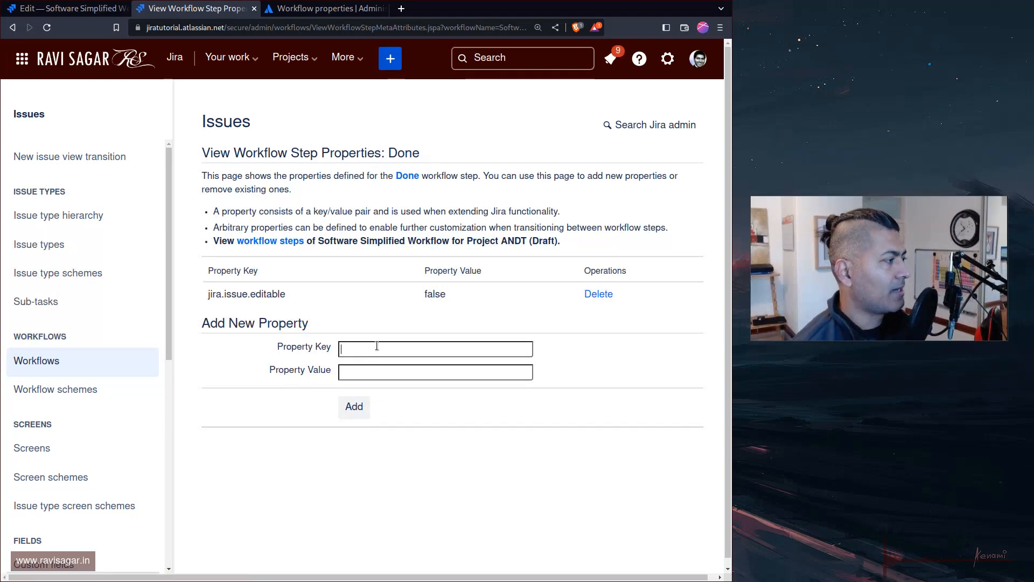
# Publish the draft workflow for project ANDT without saving a backup copy
pyautogui.hotkey('ctrl', 'shift', 'Tab')
pyautogui.scroll(4, 282, 315)
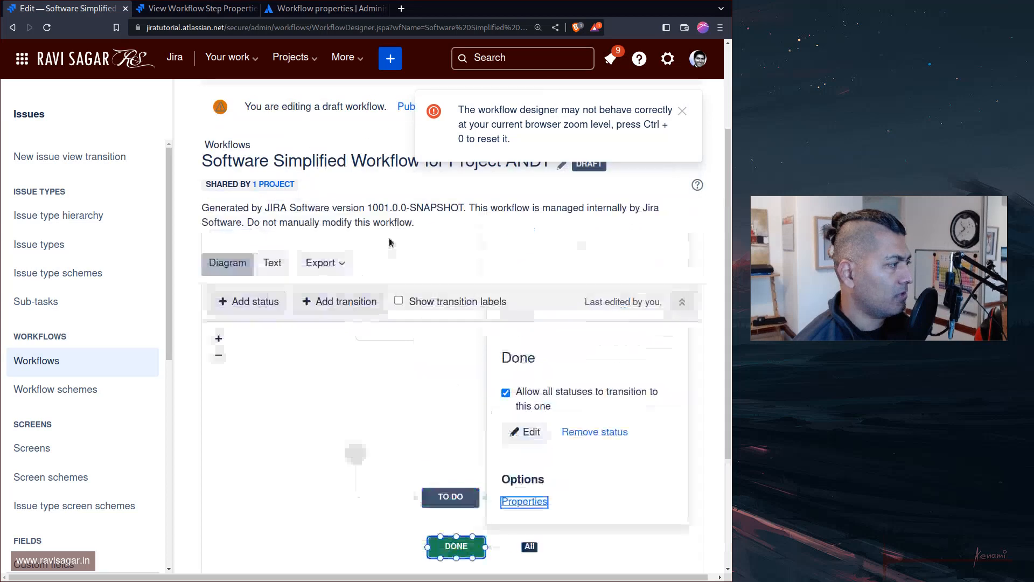
pyautogui.click(440, 193)
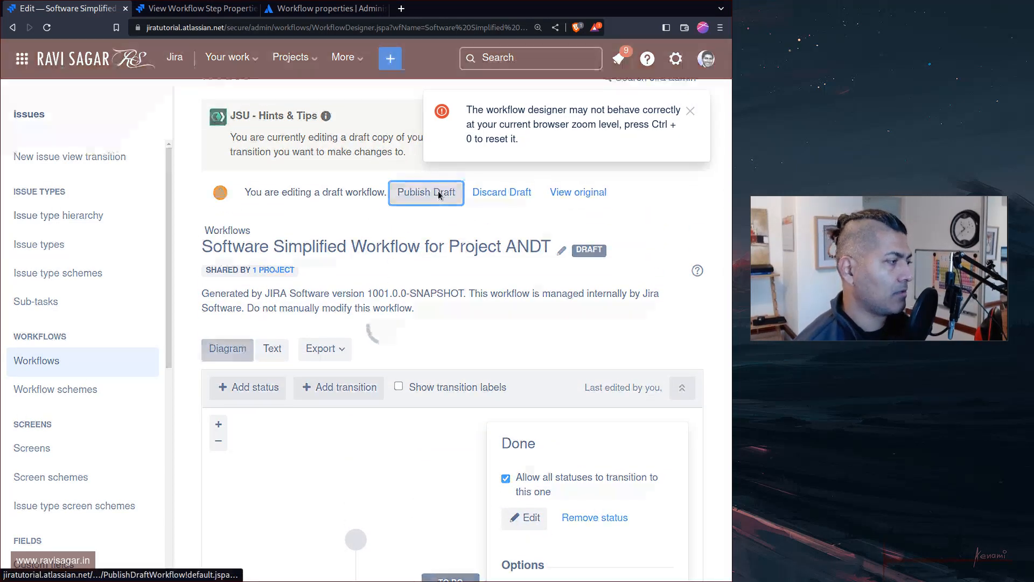
pyautogui.click(372, 328)
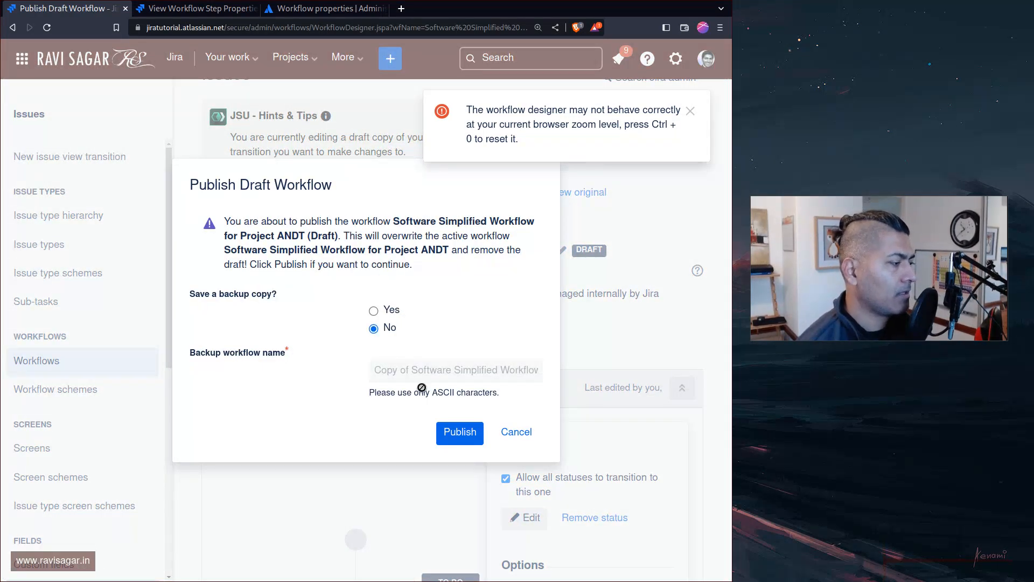
pyautogui.click(455, 431)
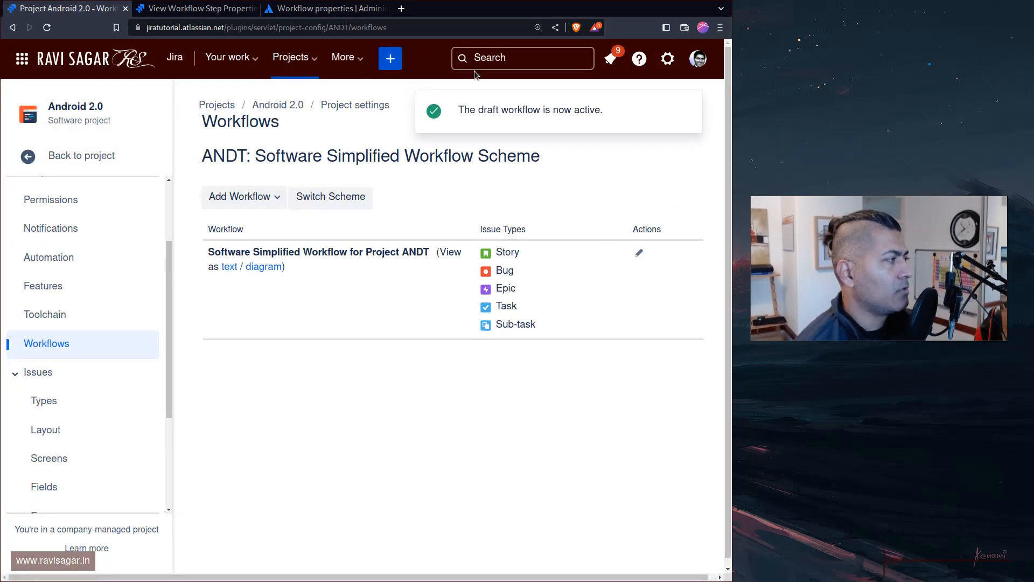
# Open the recently viewed issue ANDT-10 in a separate browser tab
pyautogui.click(532, 57)
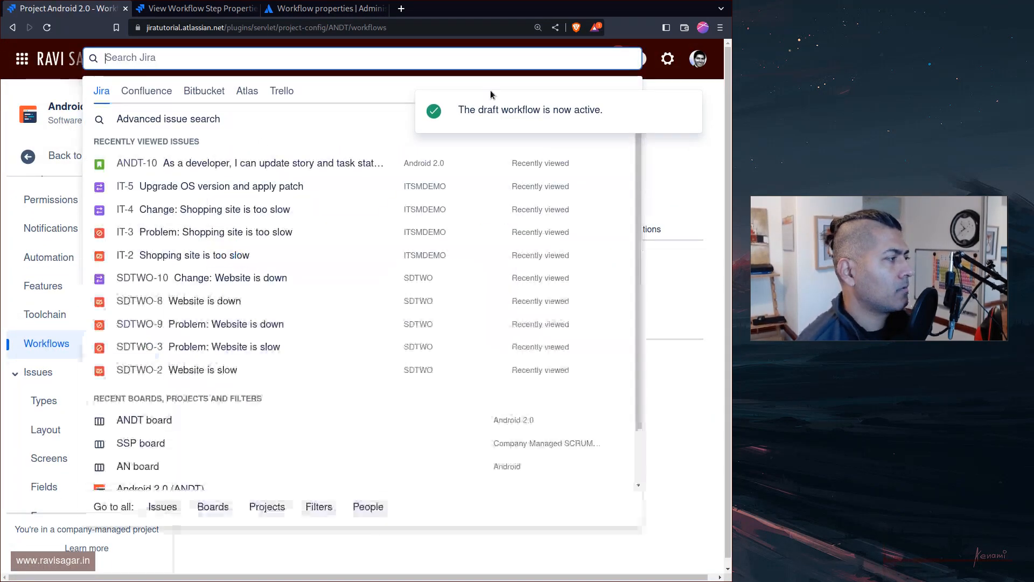
pyautogui.middleClick(269, 163)
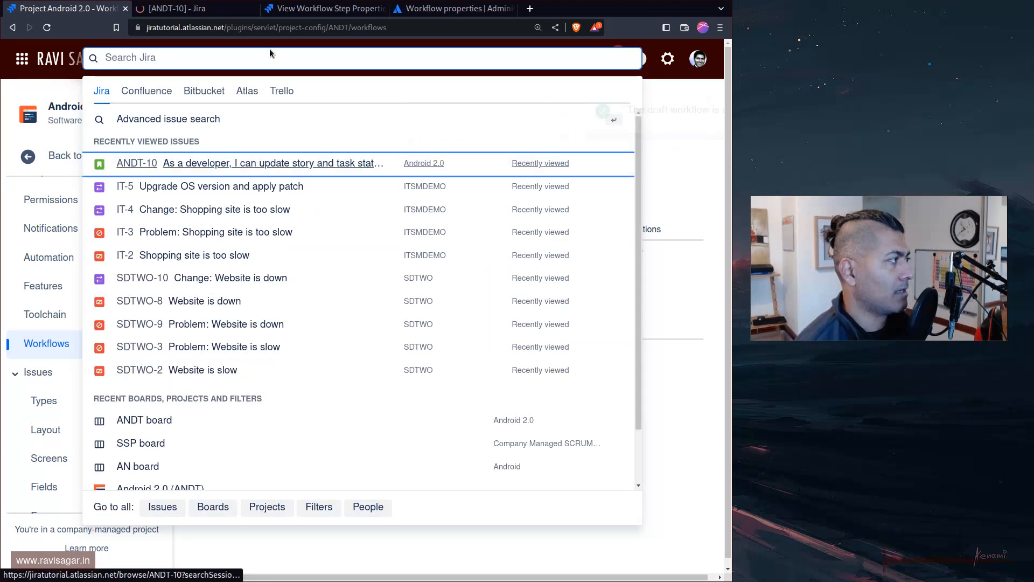
pyautogui.click(223, 11)
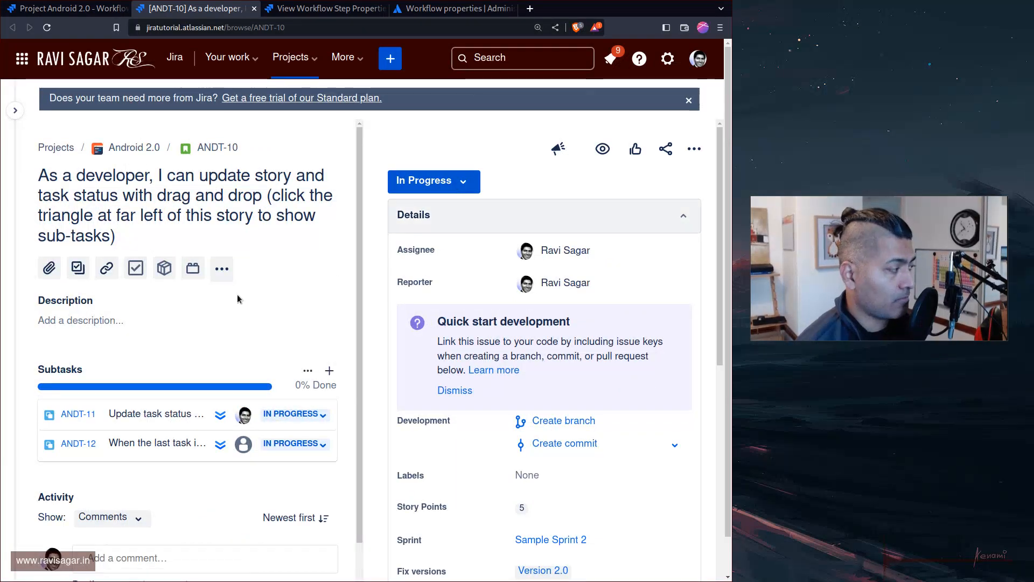
# Set the description of ANDT-10 to "ddd" and save it
pyautogui.click(140, 315)
pyautogui.write('ddd')
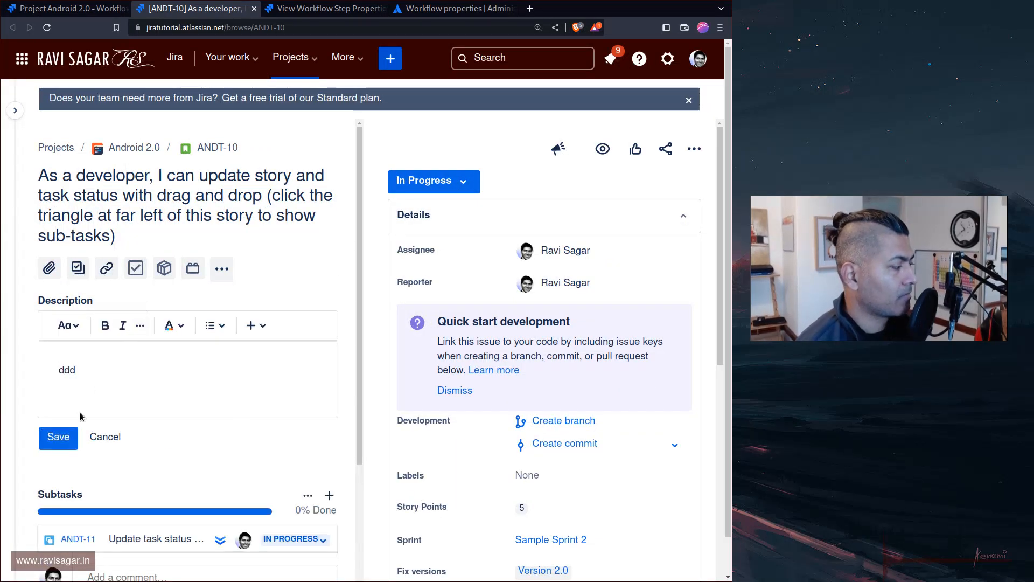
pyautogui.click(60, 435)
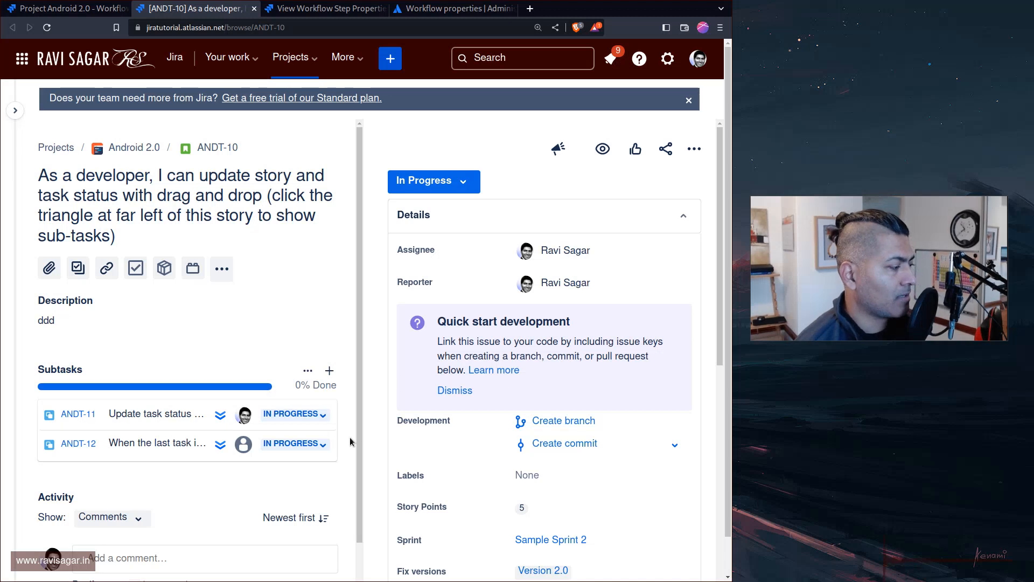
# Add the label login to ANDT-10 and save the Labels field
pyautogui.scroll(-2, 350, 442)
pyautogui.click(539, 477)
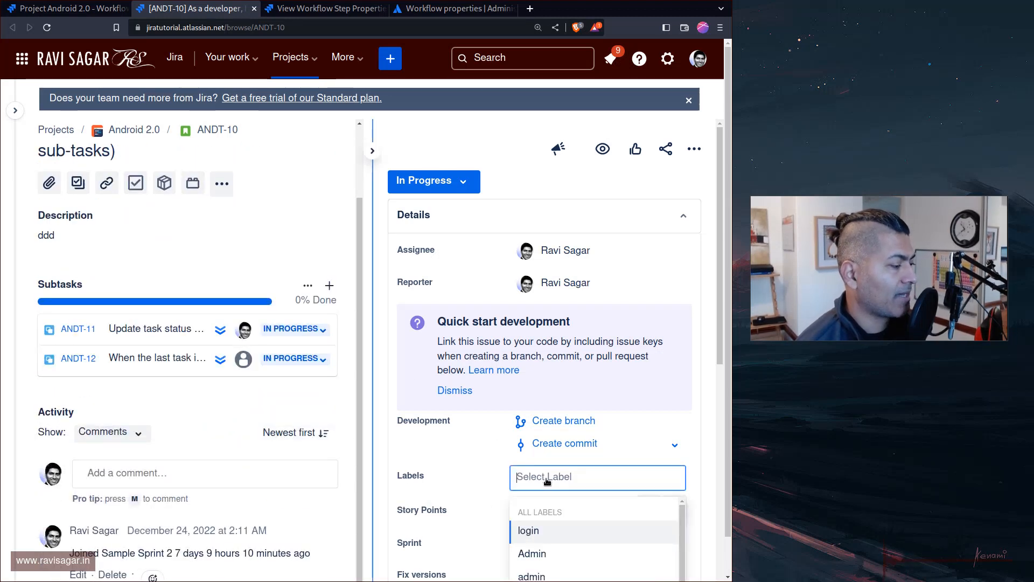
pyautogui.click(530, 530)
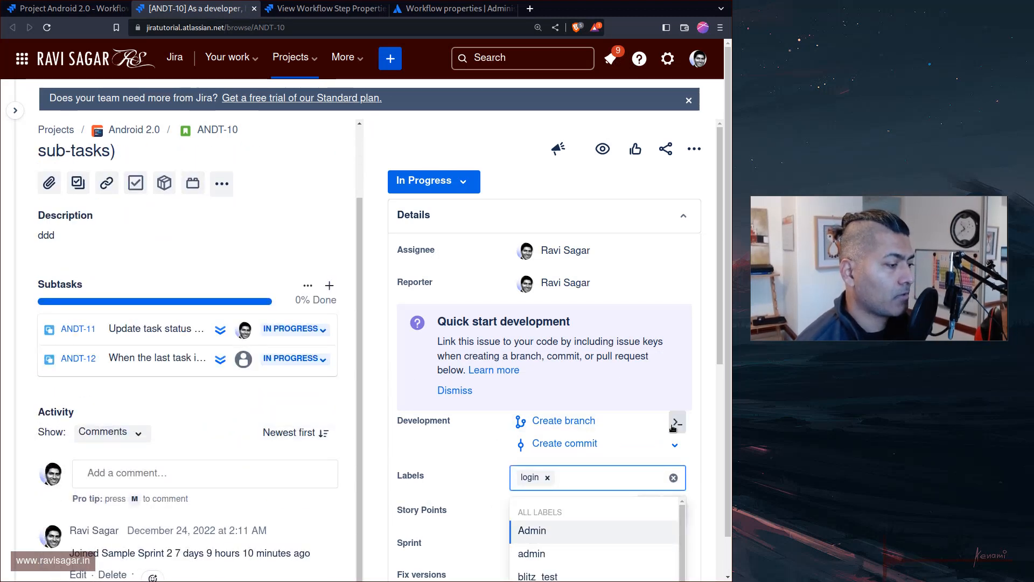
pyautogui.click(695, 446)
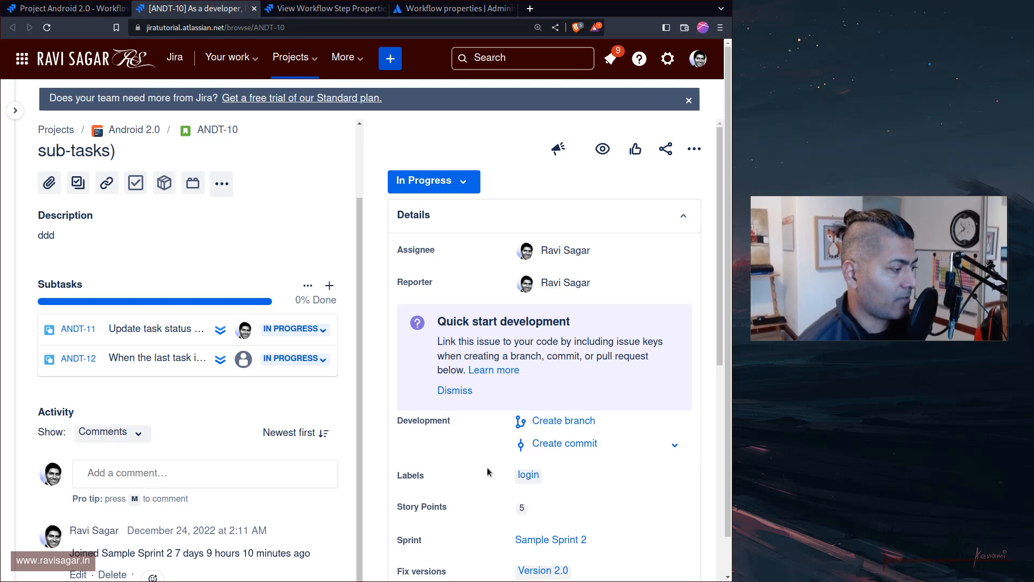
# Transition ANDT-10 to Done and try to edit its description and labels
pyautogui.click(455, 182)
pyautogui.click(425, 232)
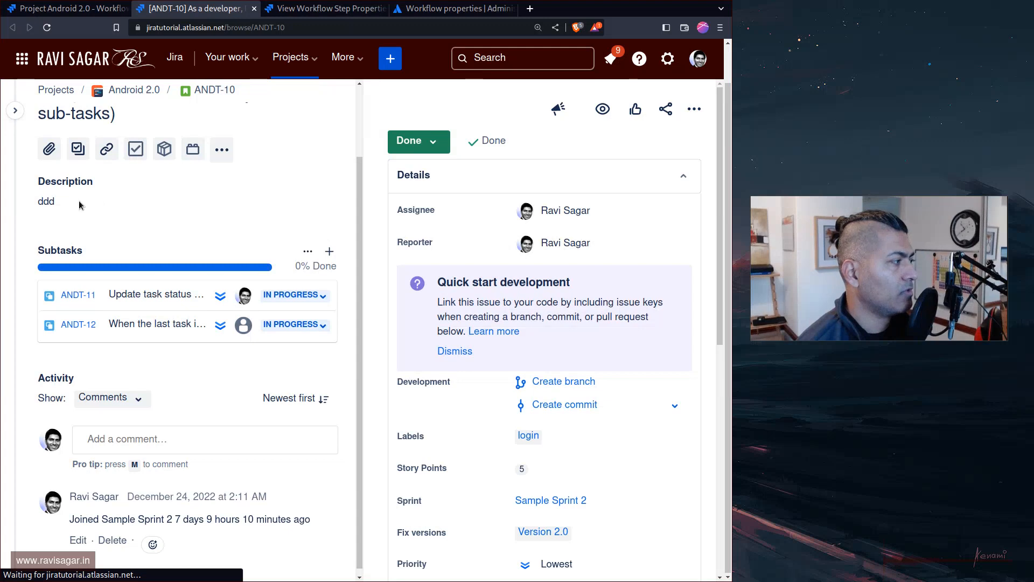
pyautogui.doubleClick(47, 201)
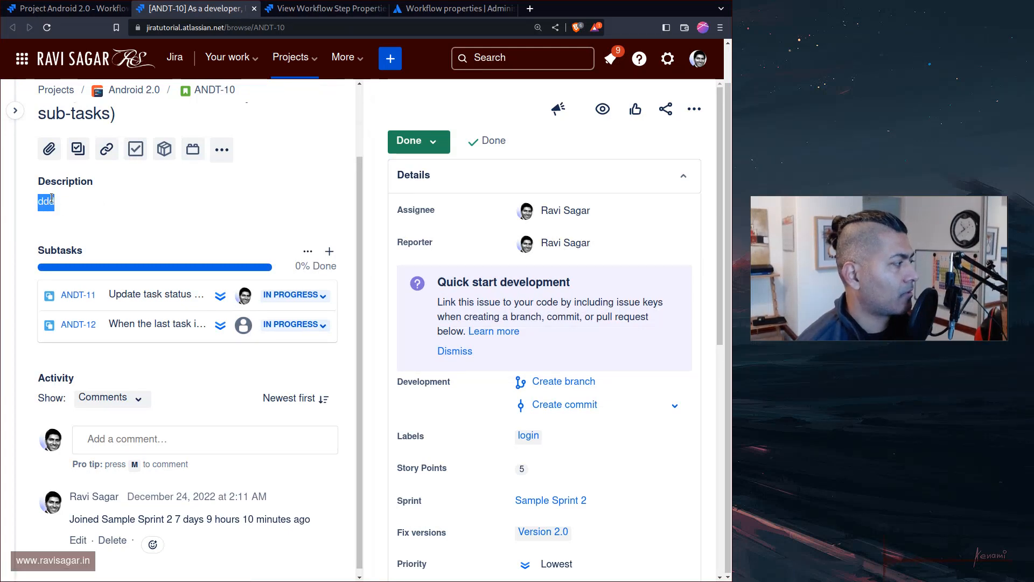
pyautogui.click(549, 430)
pyautogui.scroll(-3, 551, 432)
pyautogui.scroll(3, 551, 432)
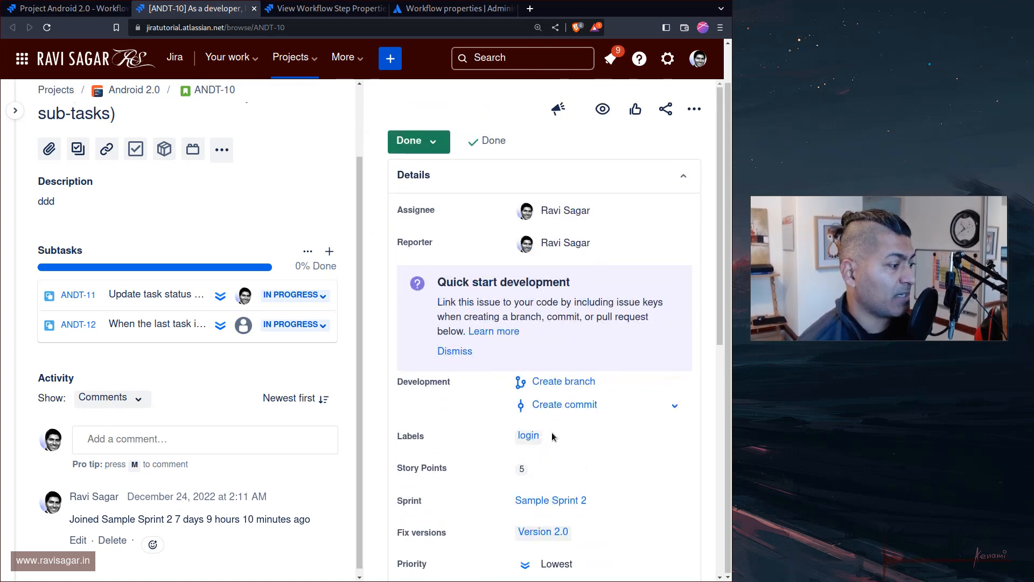
pyautogui.scroll(-3, 551, 433)
pyautogui.scroll(2, 139, 262)
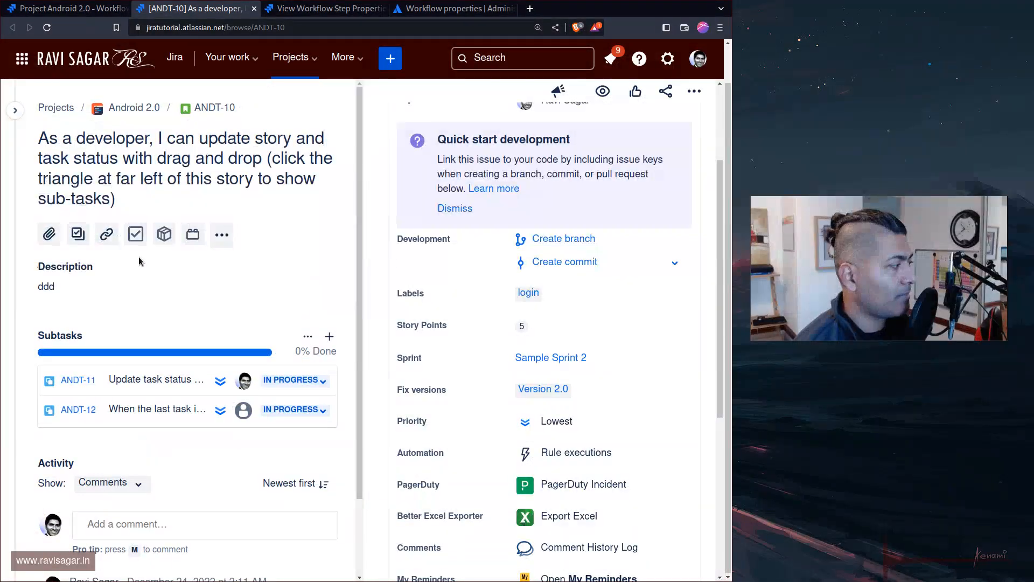
# Start a new subtask on ANDT-10 and reload the issue without creating it
pyautogui.click(78, 234)
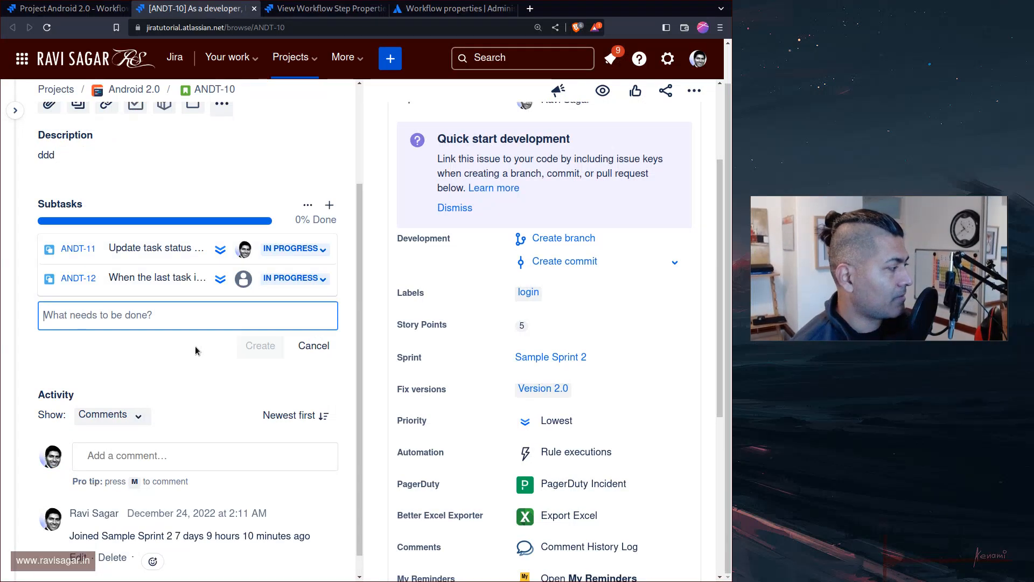
pyautogui.scroll(3, 196, 343)
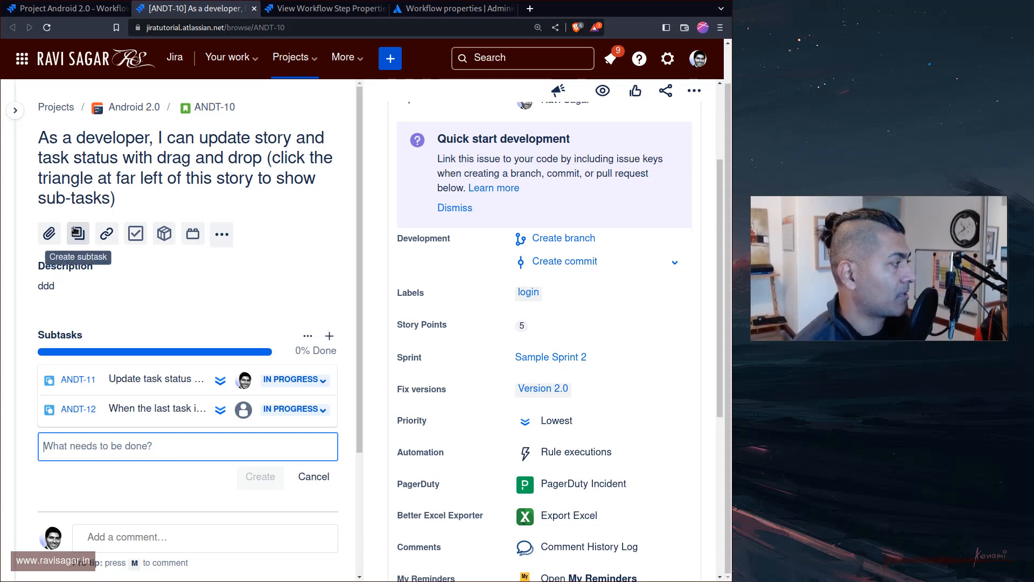
pyautogui.press('F5')
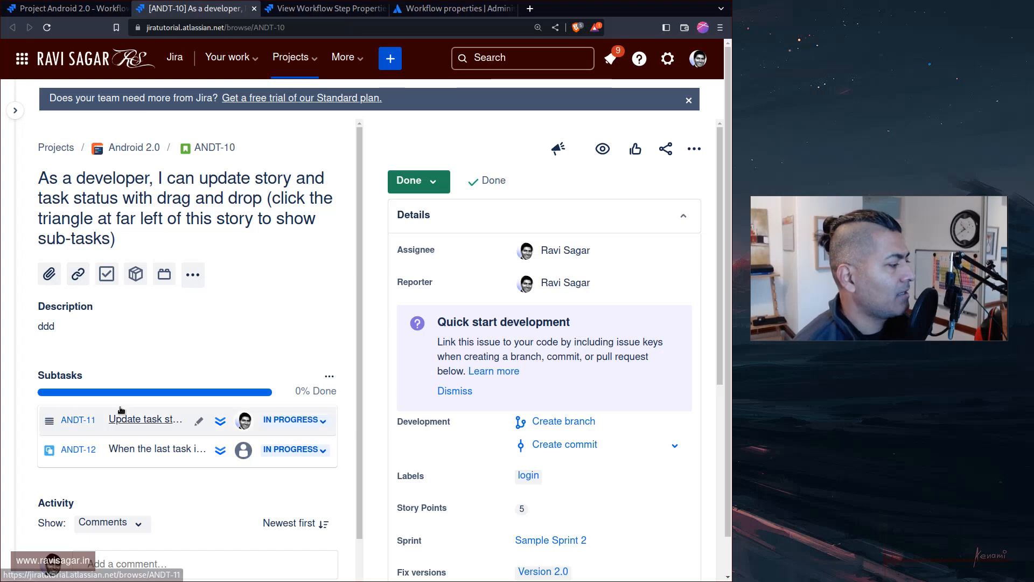
# Check the additional issue actions and the subtask options of ANDT-10 for a way to create subtasks
pyautogui.scroll(-1, 120, 412)
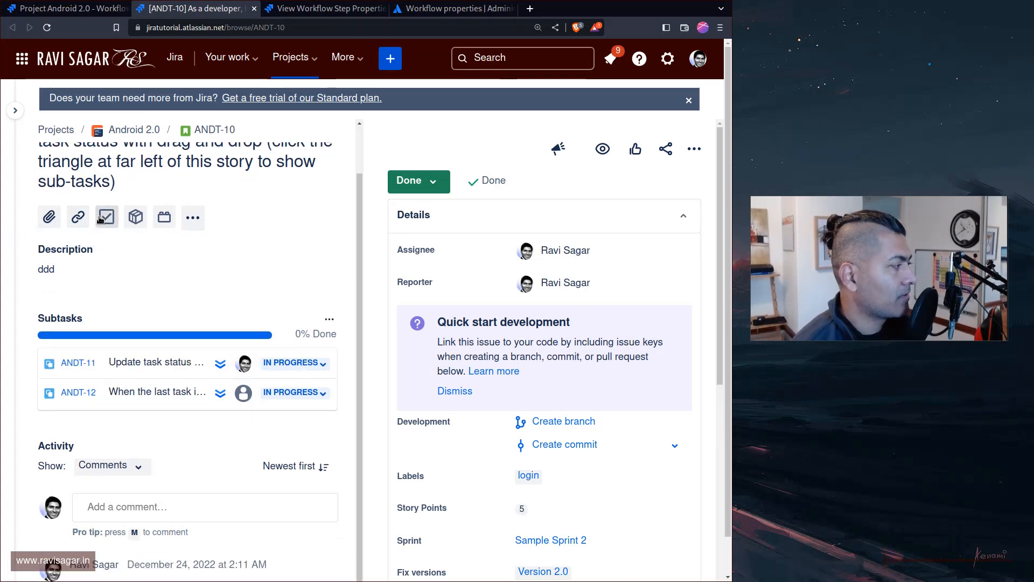
pyautogui.click(193, 218)
pyautogui.click(175, 303)
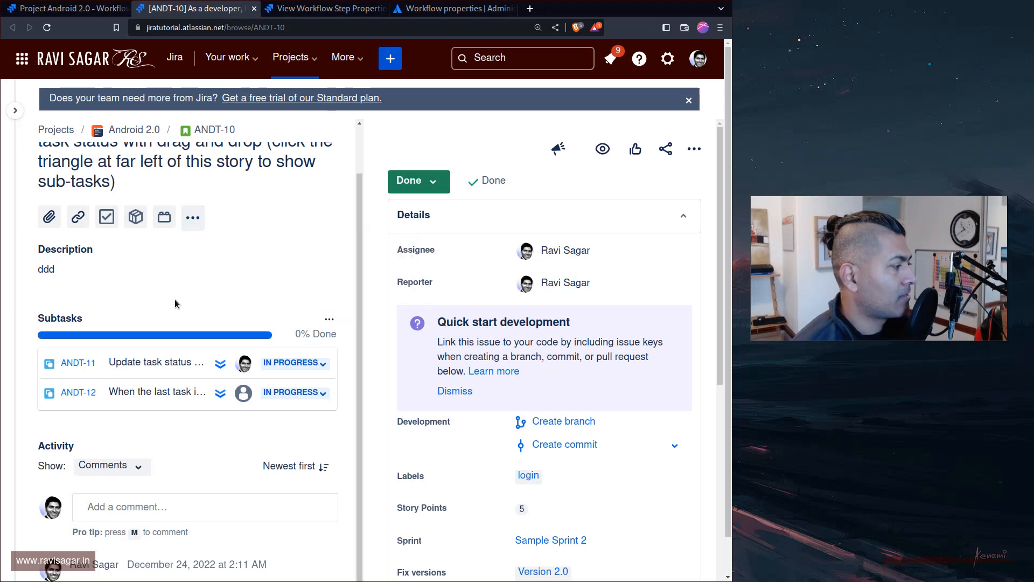
pyautogui.click(329, 319)
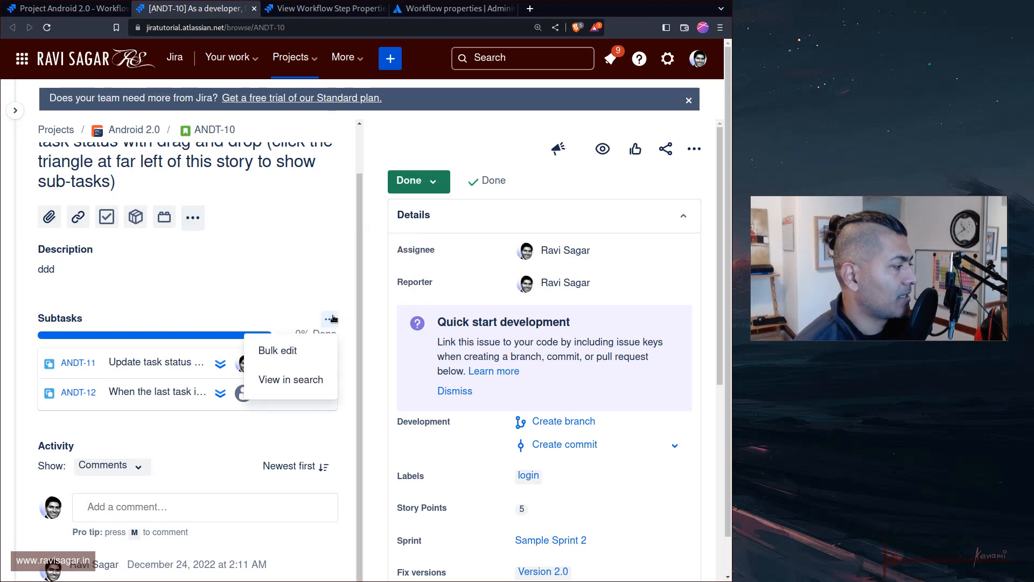
pyautogui.click(203, 437)
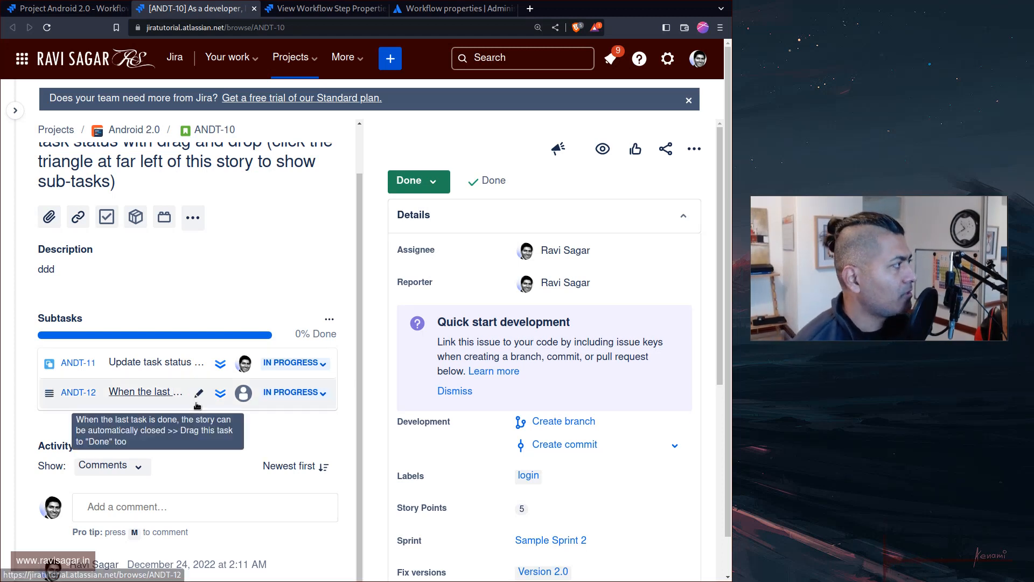
# Close the old Done step properties tab and return to the project's Workflows settings
pyautogui.hotkey('ctrl', 'Tab')
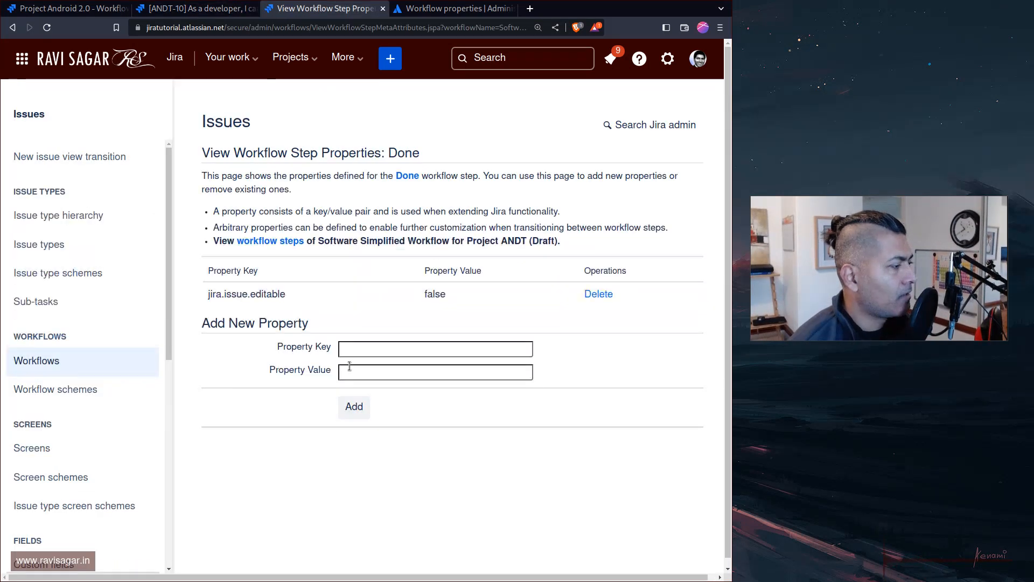
pyautogui.hotkey('ctrl', 'w')
pyautogui.hotkey('ctrl', 'Tab')
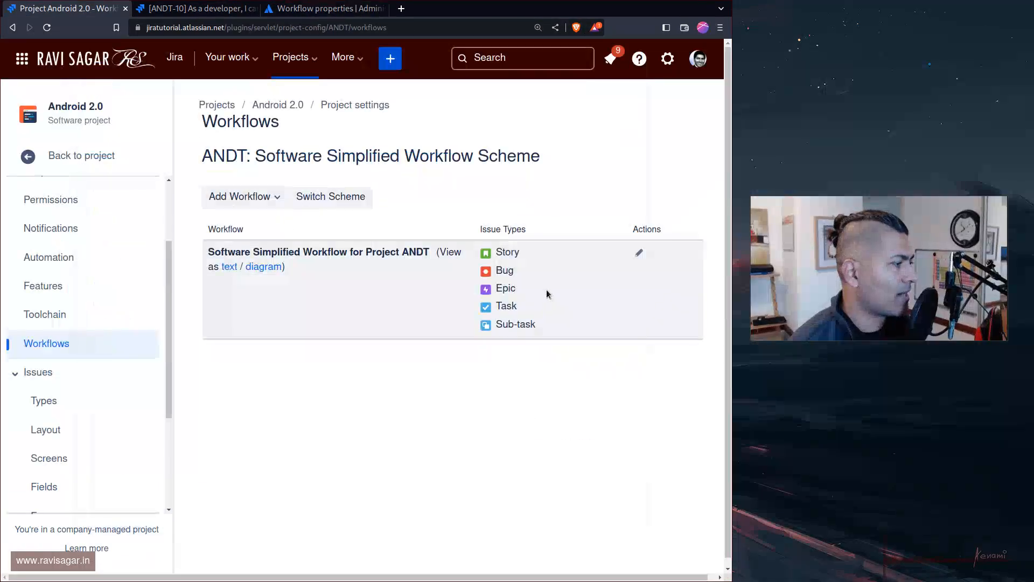
# Edit the workflow for project ANDT and delete the jira.issue.editable property from the Done status
pyautogui.click(641, 253)
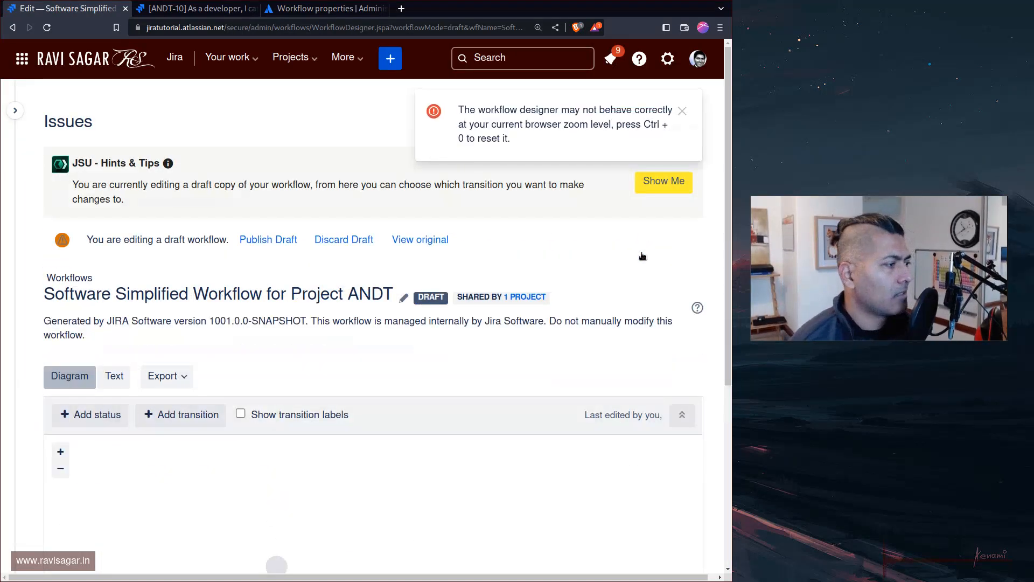
pyautogui.scroll(-3, 634, 254)
pyautogui.scroll(-3, 619, 258)
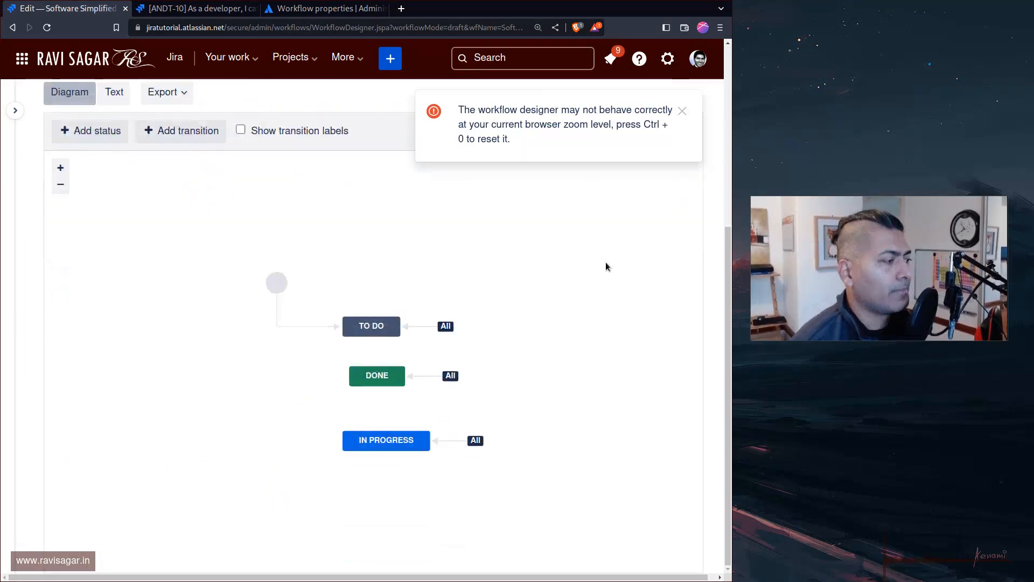
pyautogui.click(399, 371)
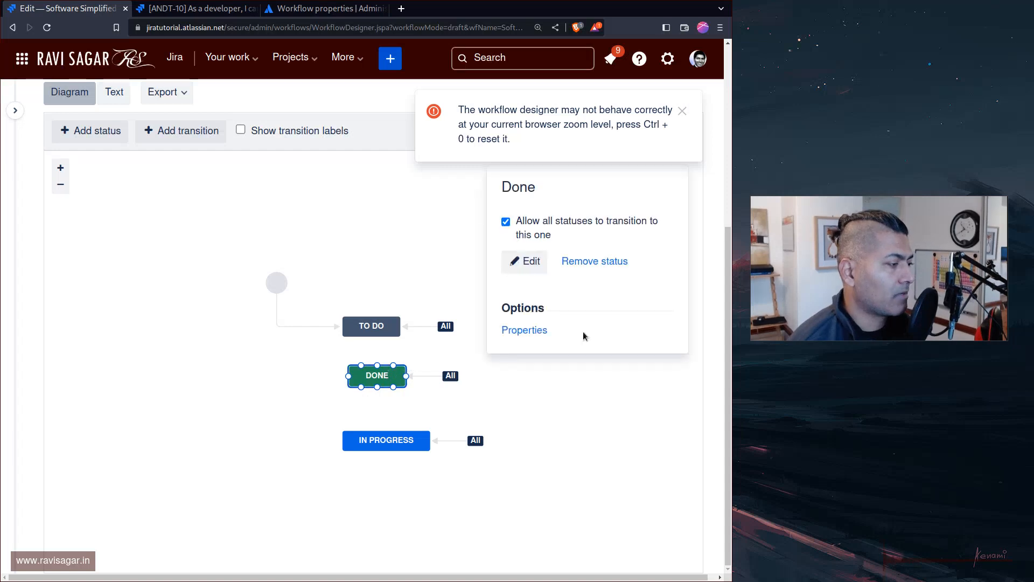
pyautogui.click(541, 331)
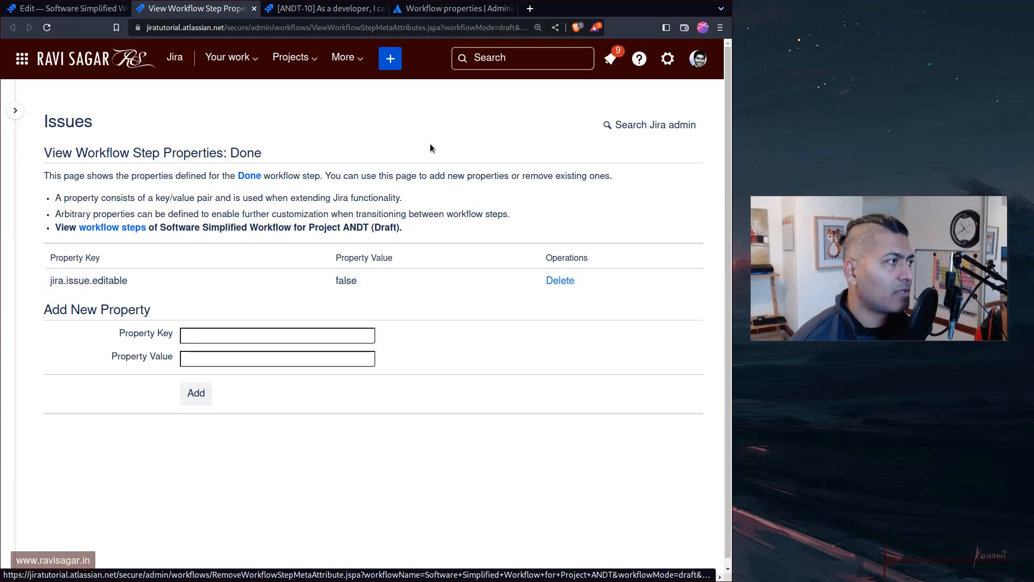
pyautogui.click(560, 281)
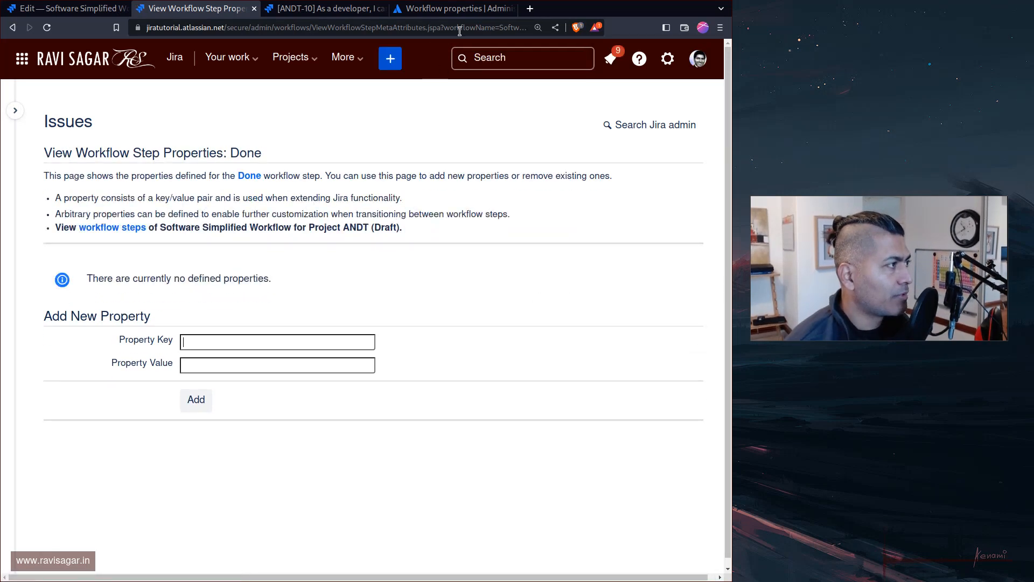
# Look up the jira.permission property in the Workflow properties documentation
pyautogui.click(455, 8)
pyautogui.scroll(-3, 345, 213)
pyautogui.scroll(-3, 347, 213)
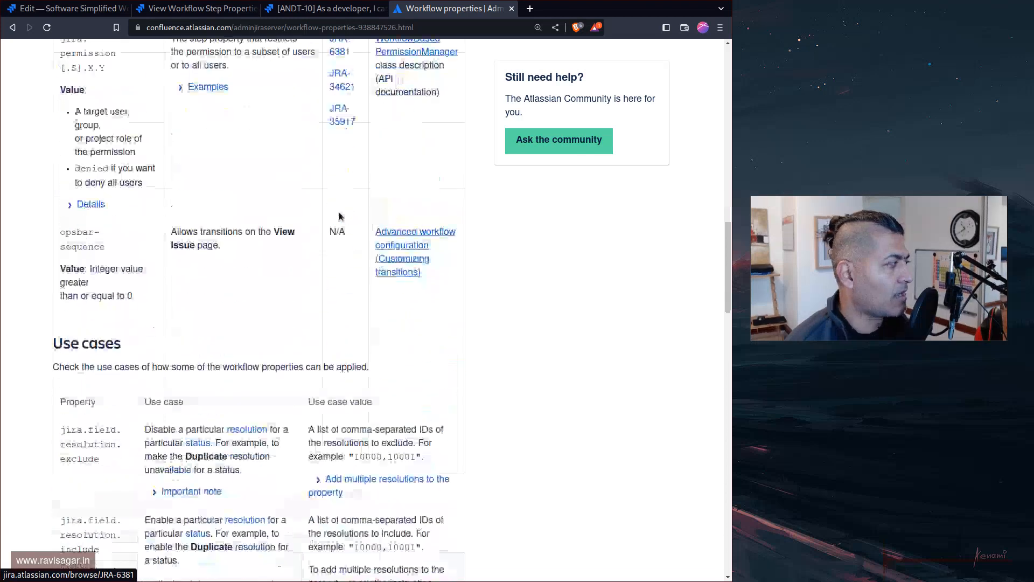
pyautogui.scroll(2, 342, 214)
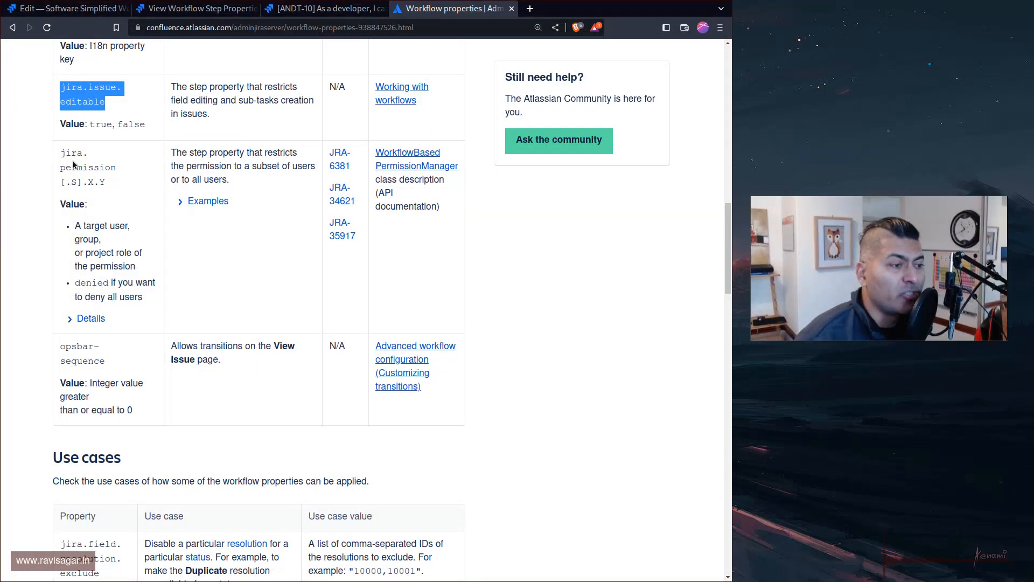
# Enter jira.permission as the beginning of the new property key for the Done workflow step
pyautogui.hotkey('ctrl', 'Tab')
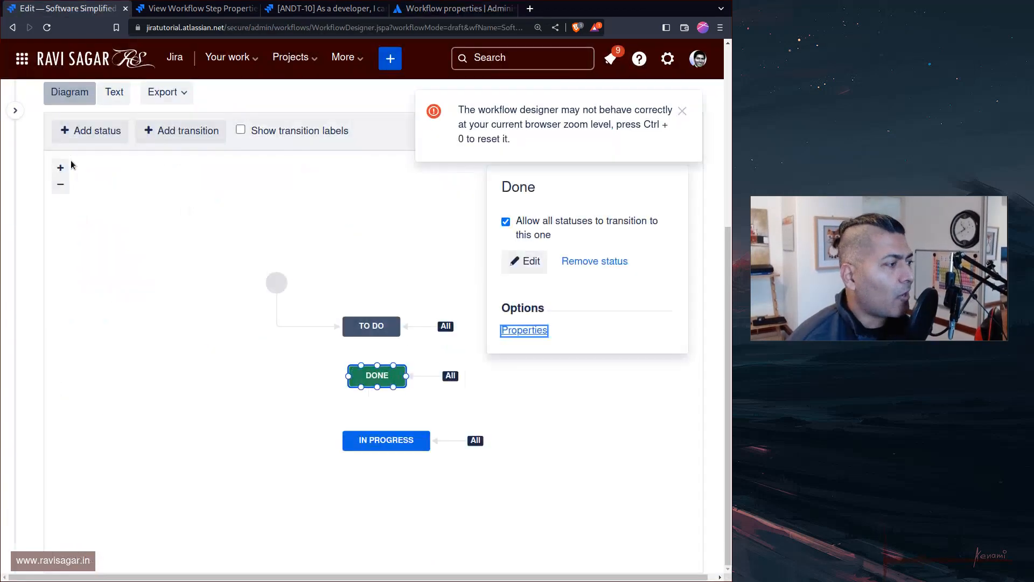
pyautogui.hotkey('ctrl', 'Tab')
pyautogui.write('ji')
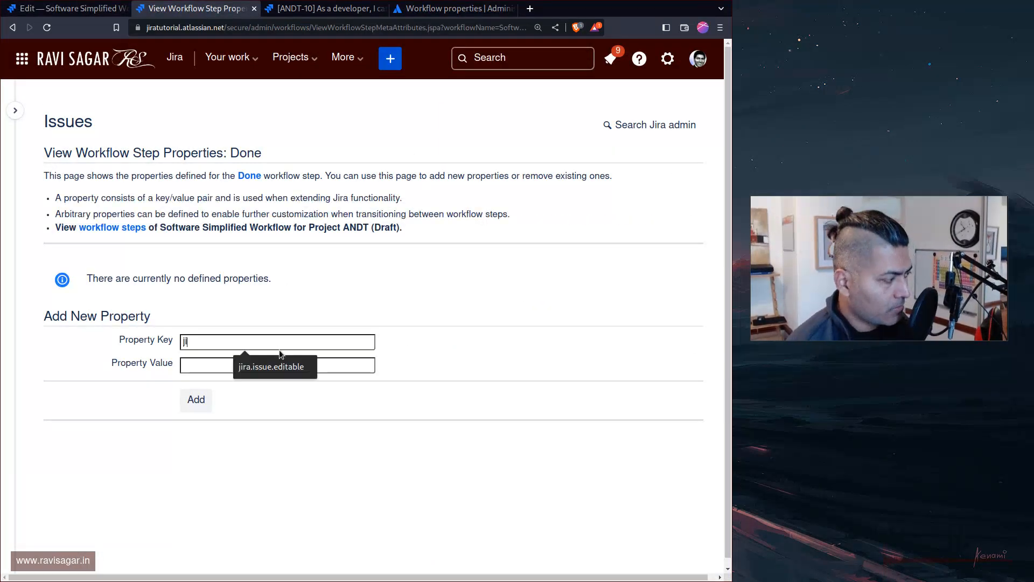
pyautogui.write('ra.permission')
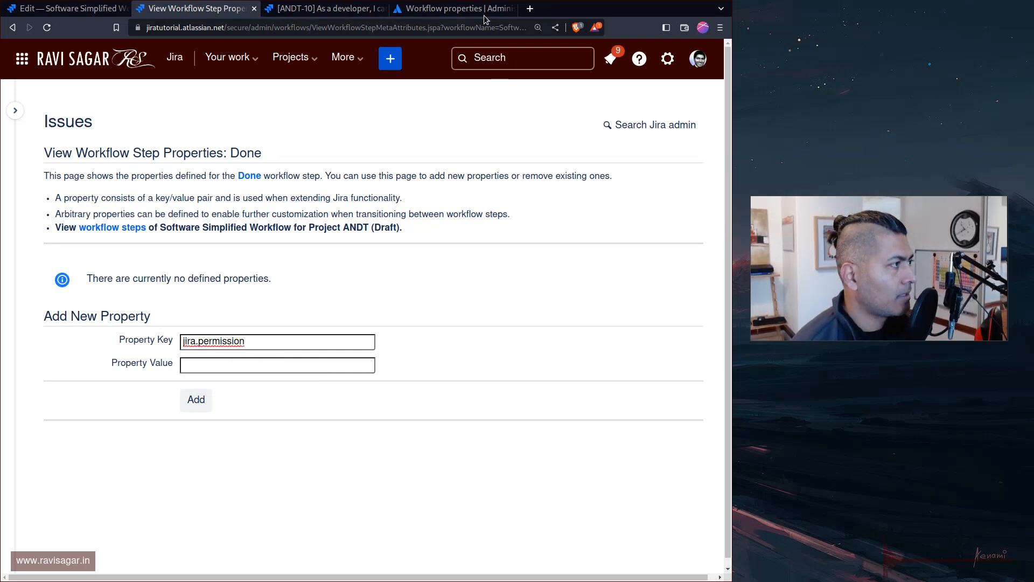
# Expand the jira.permission details in the documentation and review the allowed permission and target values
pyautogui.hotkey('ctrl', 'Tab')
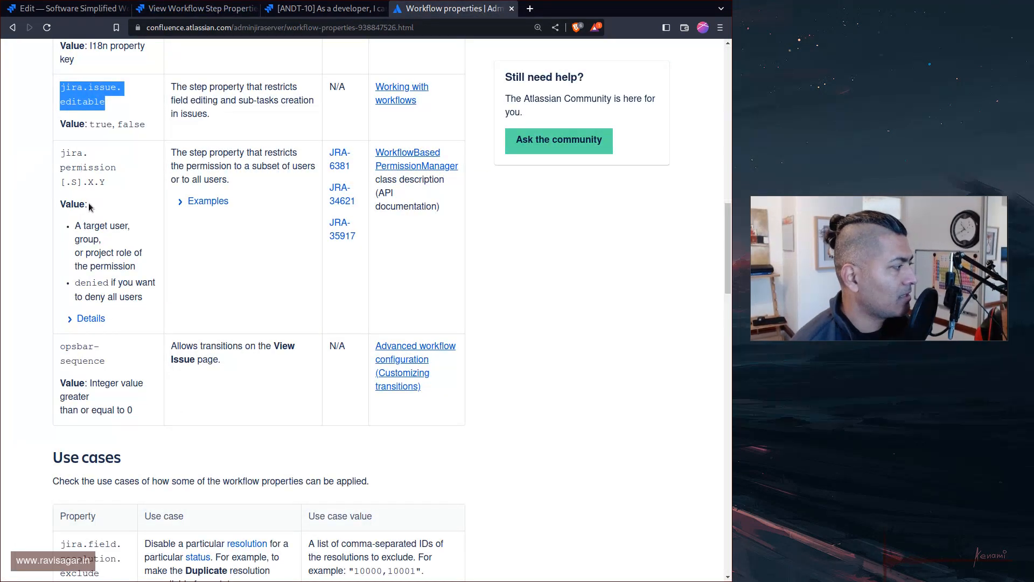
pyautogui.click(90, 319)
pyautogui.scroll(-3, 90, 322)
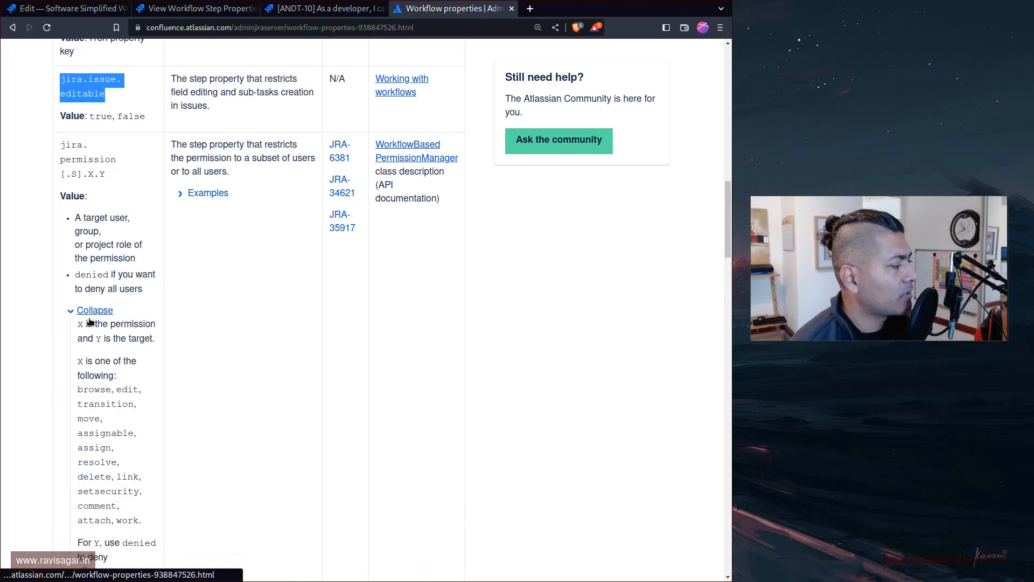
pyautogui.scroll(-3, 130, 293)
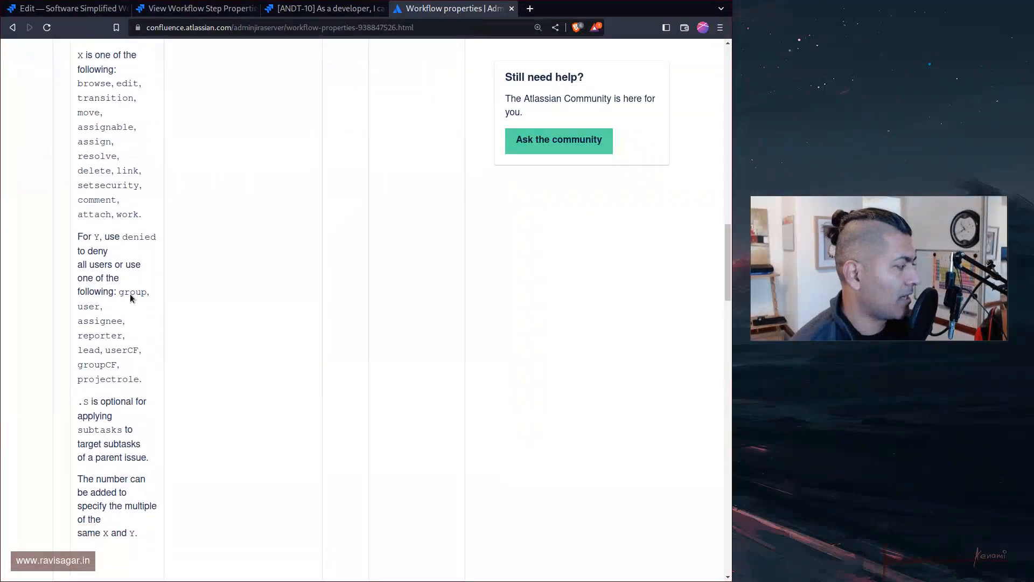
pyautogui.scroll(1, 133, 169)
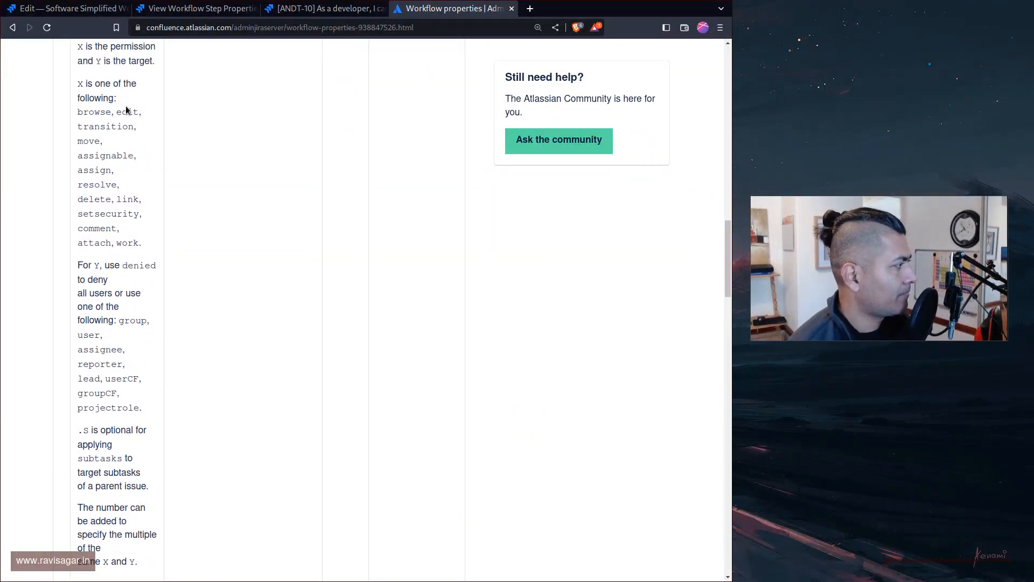
# Copy the permission name edit from the documentation and extend the new property key to jira.permission.edit
pyautogui.doubleClick(126, 116)
pyautogui.hotkey('ctrl', 'c')
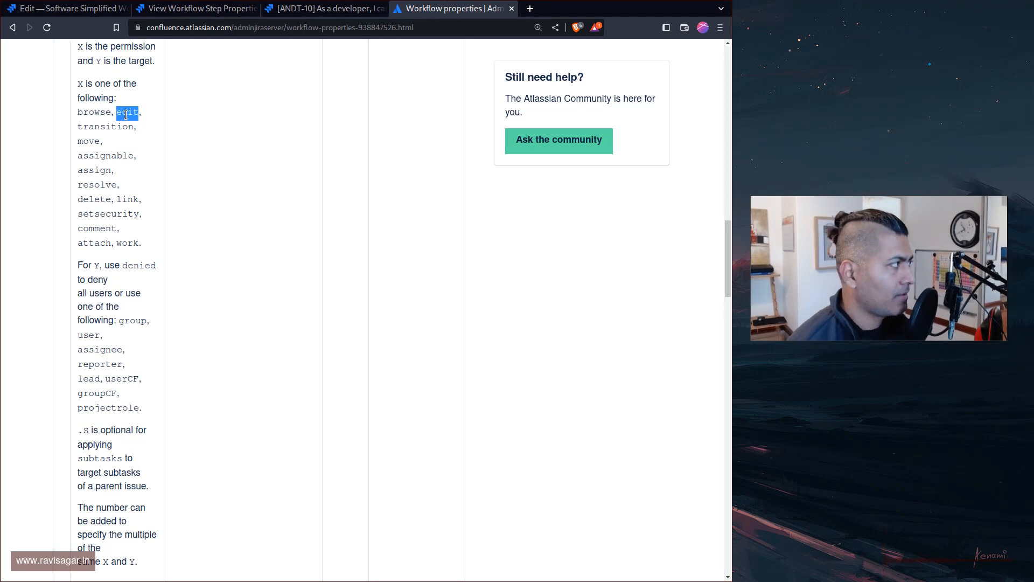
pyautogui.hotkey('ctrl', 'pageup')
pyautogui.hotkey('ctrl', 'pageup')
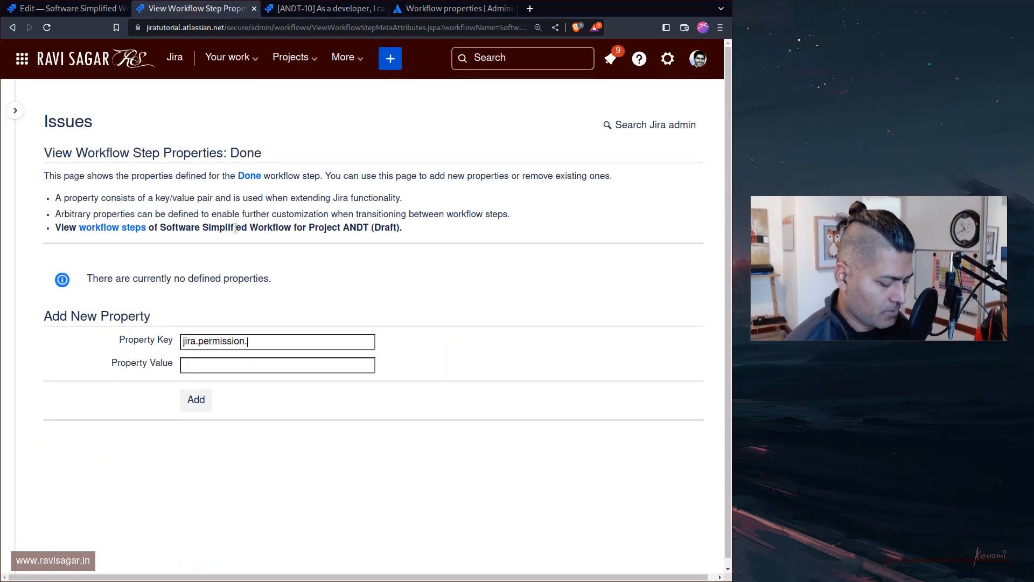
pyautogui.hotkey('ctrl', 'v')
# Check the jira.permission key format and its possible Y target values in the documentation
pyautogui.hotkey('ctrl', 'pagedown')
pyautogui.hotkey('ctrl', 'pagedown')
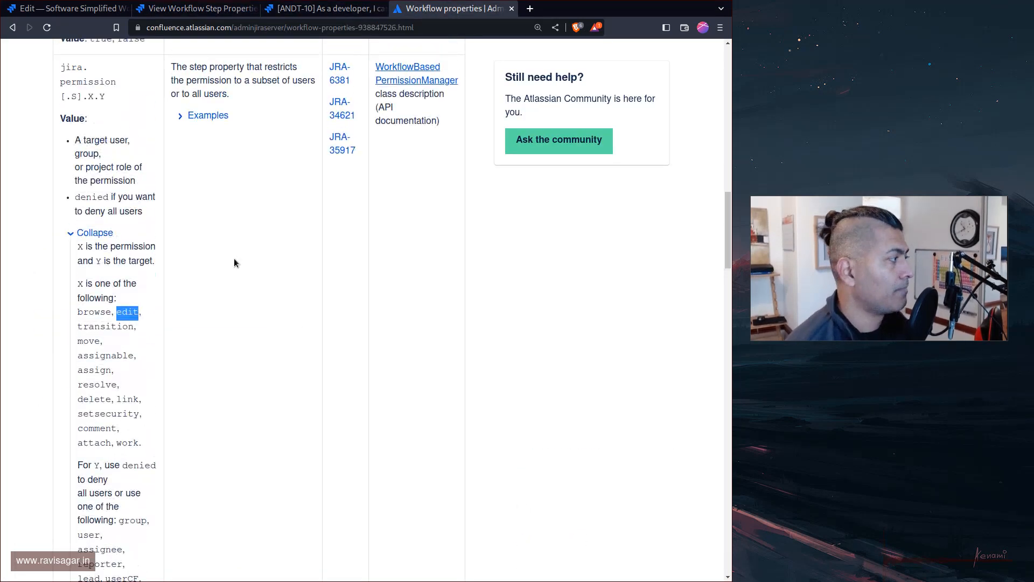
pyautogui.scroll(2, 234, 257)
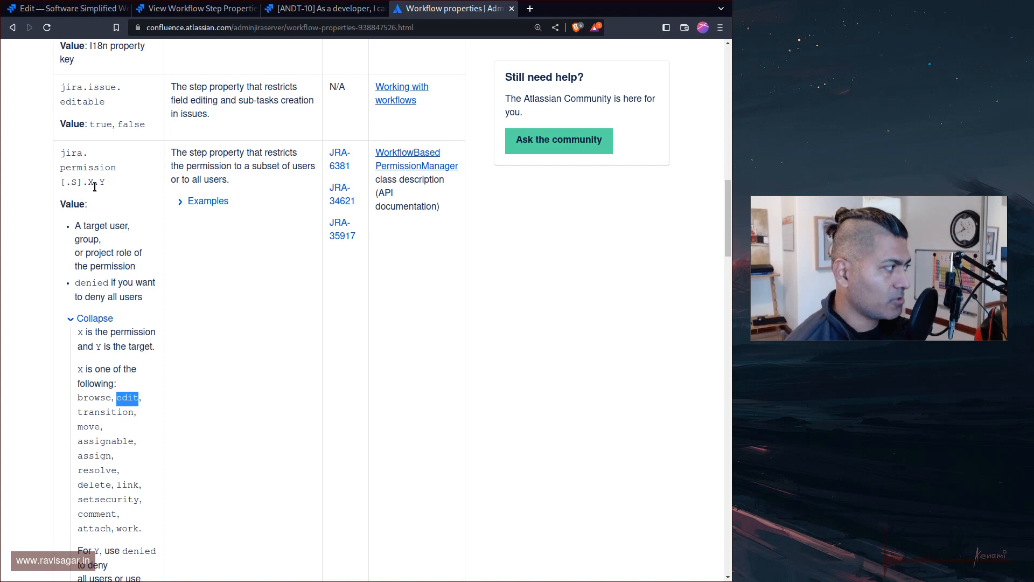
pyautogui.scroll(-6, 174, 459)
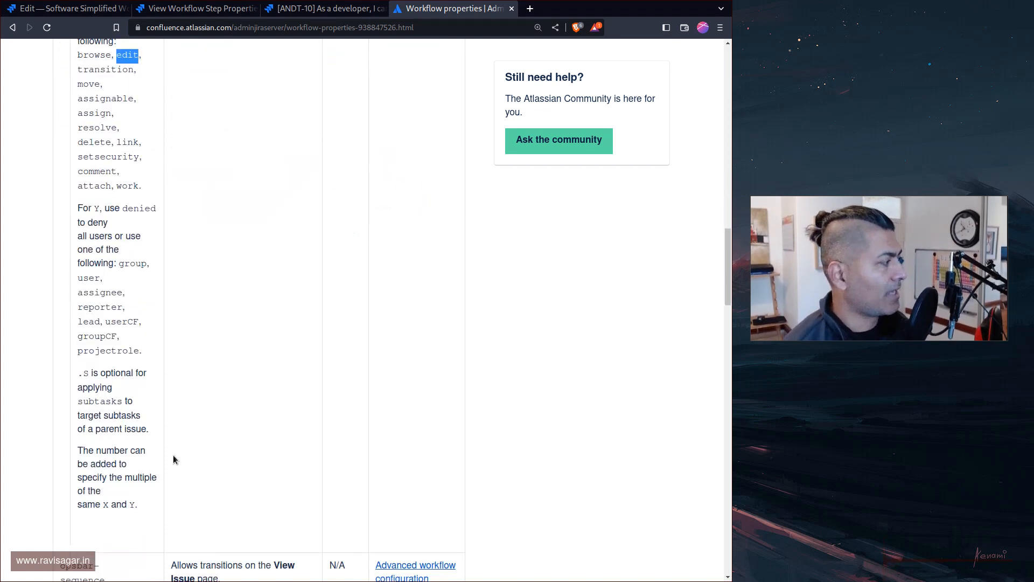
# Copy the target name projectrole from the documentation and complete the new property key as jira.permission.edit.projectrole
pyautogui.scroll(-1, 150, 261)
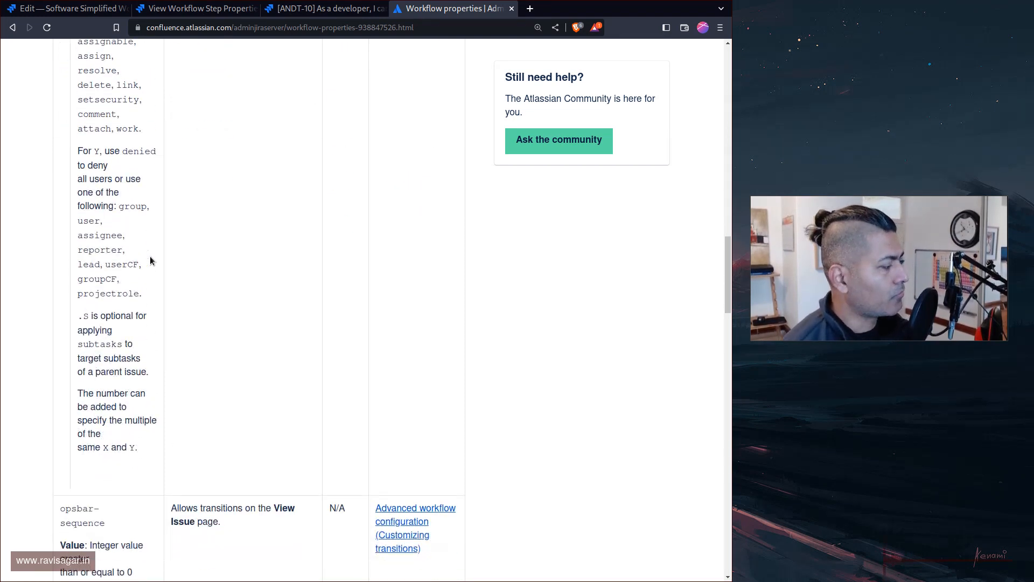
pyautogui.scroll(5, 150, 257)
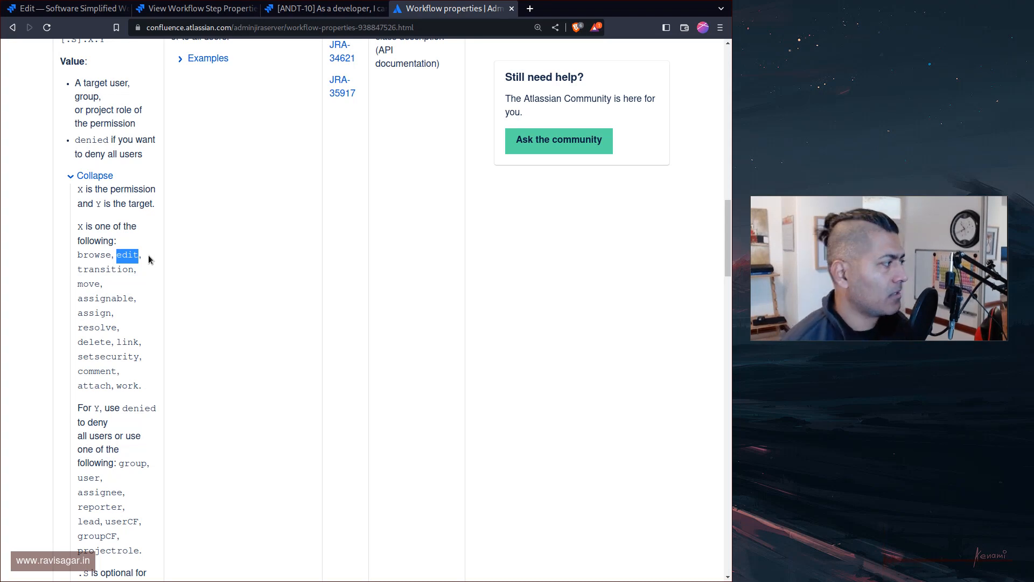
pyautogui.scroll(-5, 149, 260)
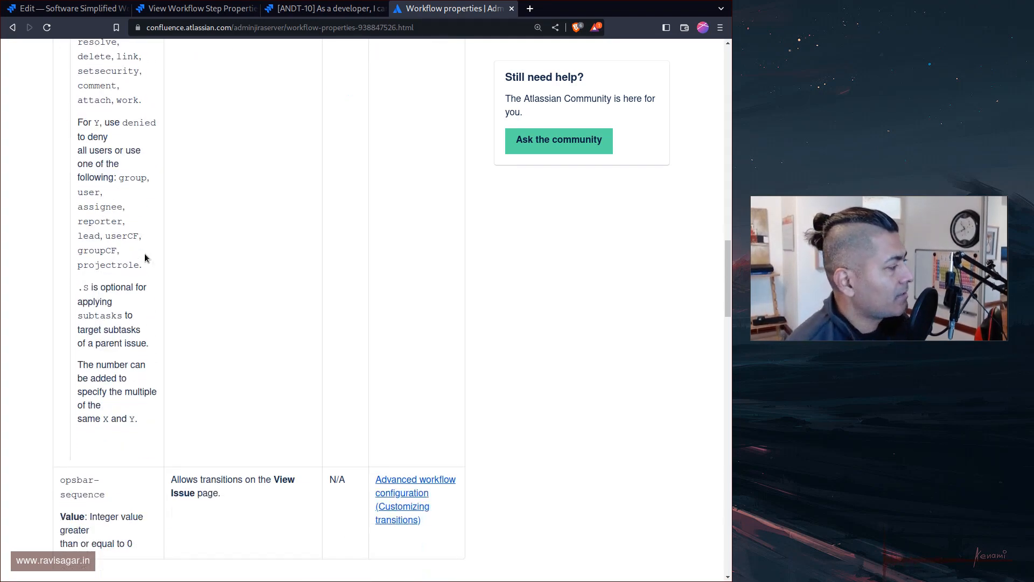
pyautogui.doubleClick(105, 264)
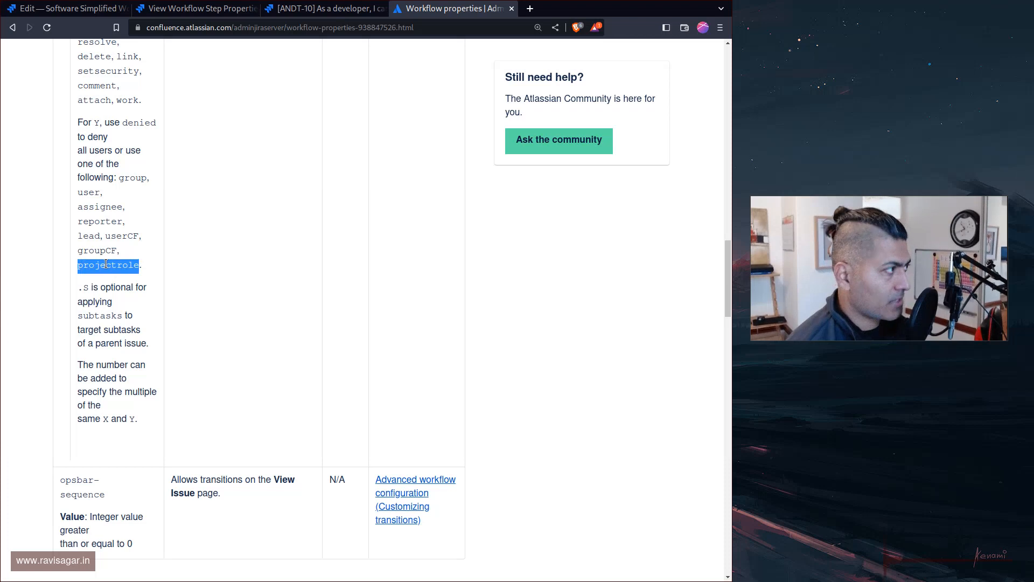
pyautogui.hotkey('ctrl', 'c')
pyautogui.hotkey('ctrl', 'Tab')
pyautogui.hotkey('ctrl', 'Tab')
pyautogui.write('.')
pyautogui.hotkey('ctrl', 'v')
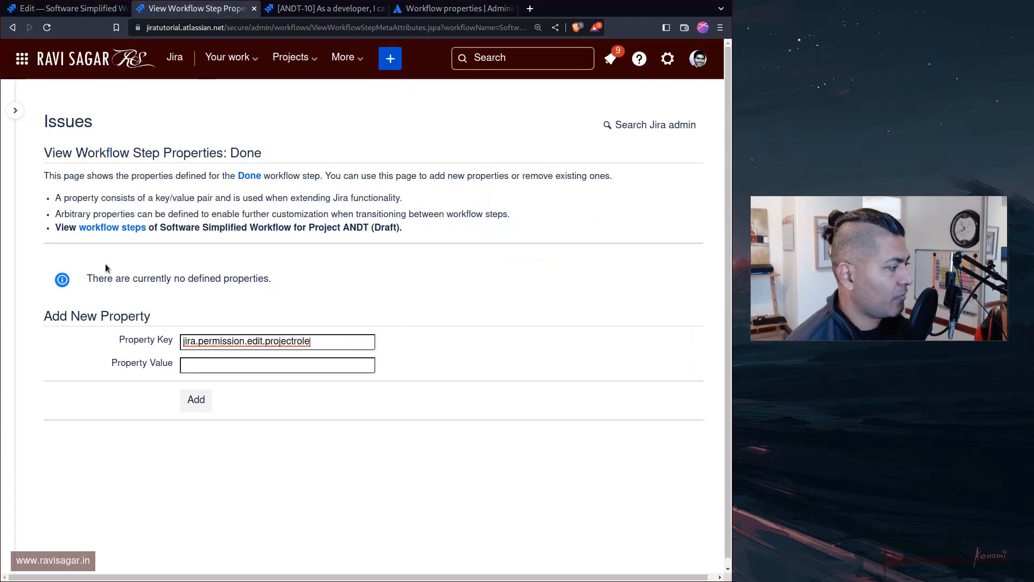
# Open the Jira Issues administration settings in a new browser tab and look through their sections for project roles
pyautogui.click(212, 367)
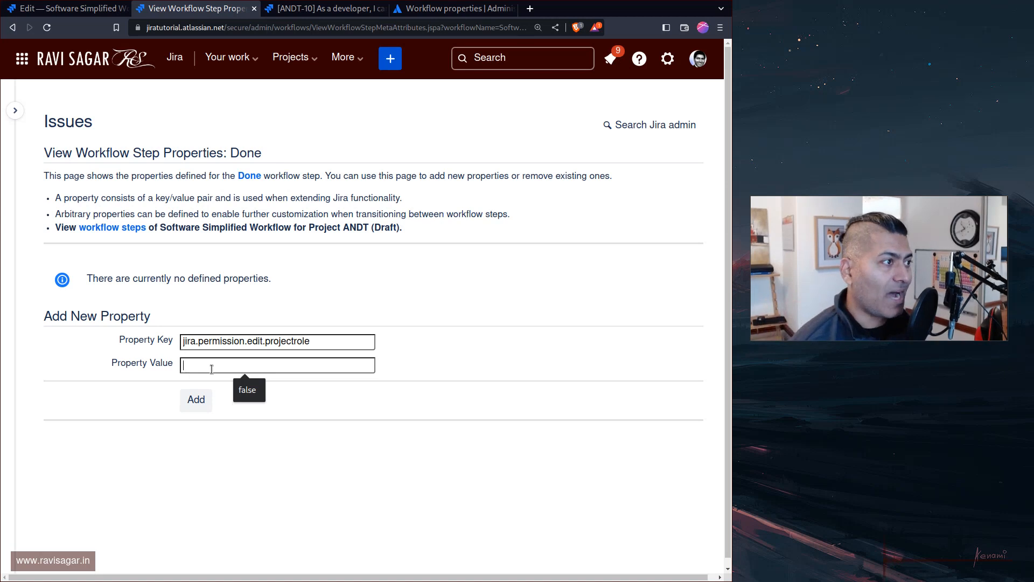
pyautogui.click(667, 59)
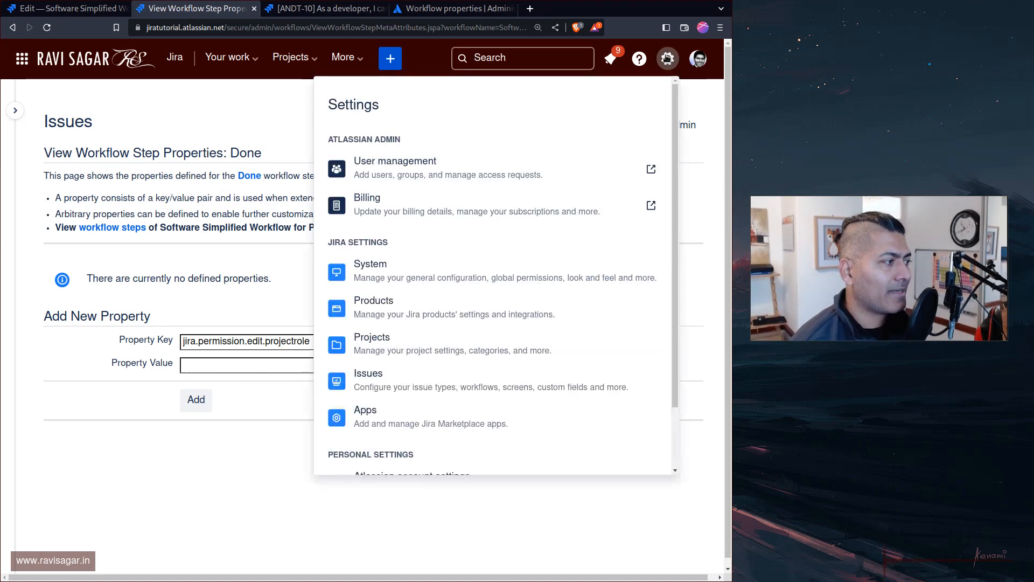
pyautogui.scroll(-2, 431, 364)
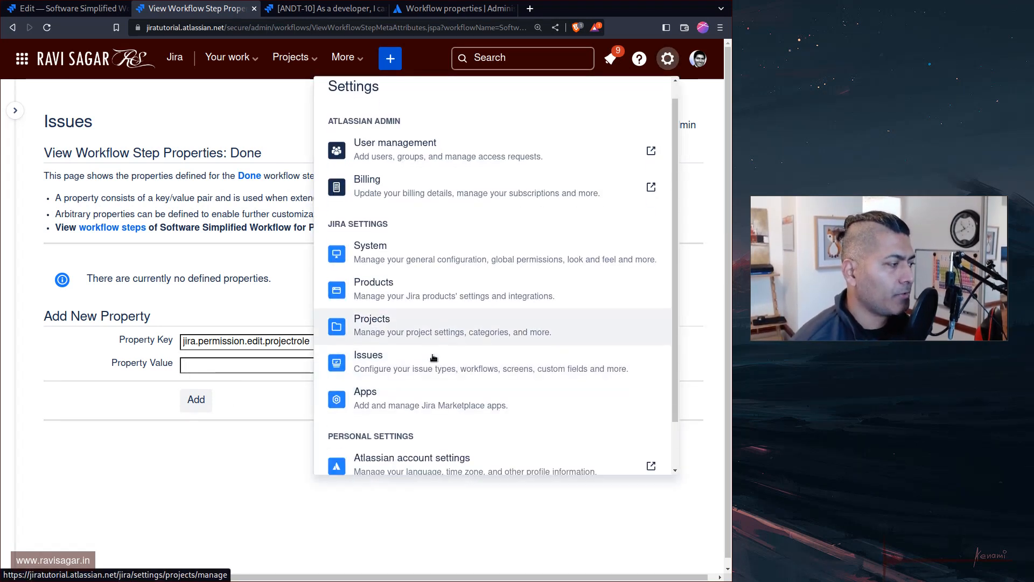
pyautogui.middleClick(379, 309)
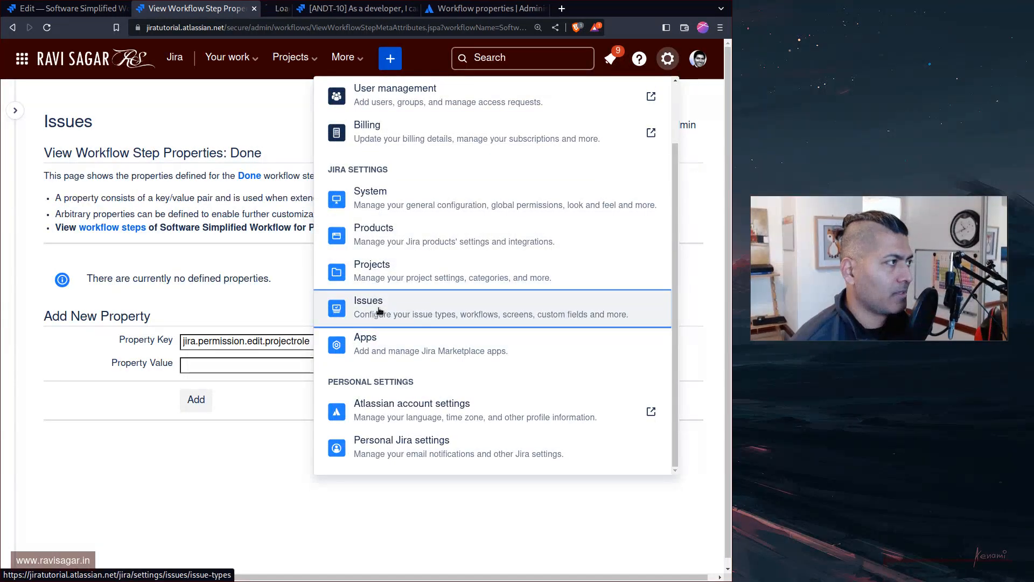
pyautogui.hotkey('ctrl', 'Tab')
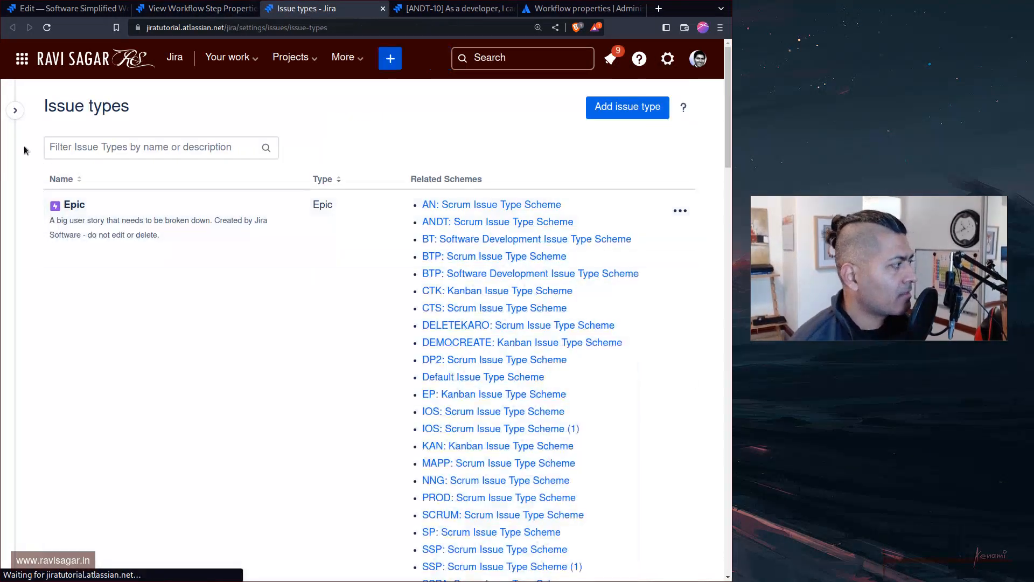
pyautogui.moveTo(13, 122)
pyautogui.scroll(-7, 63, 323)
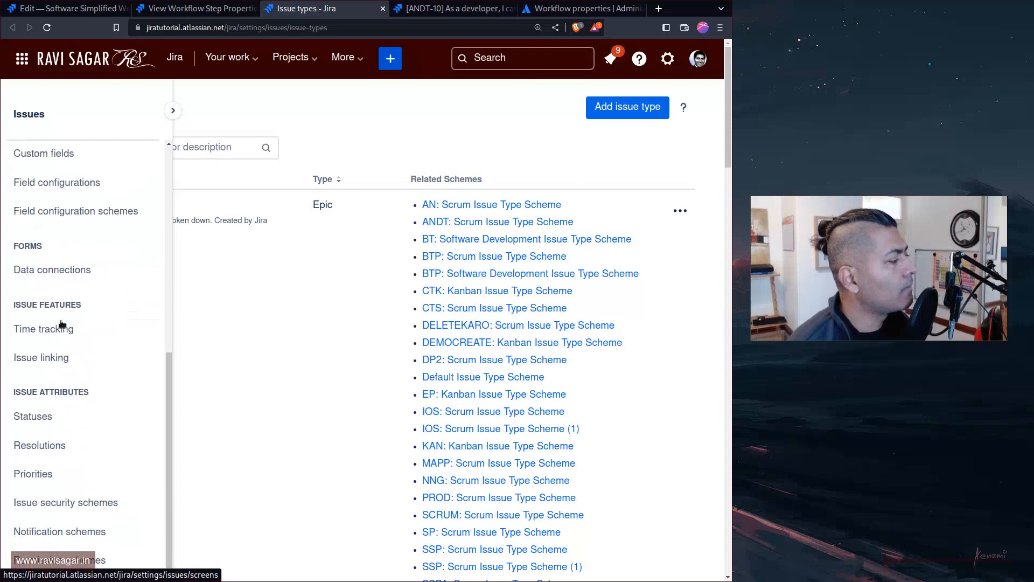
pyautogui.scroll(5, 88, 446)
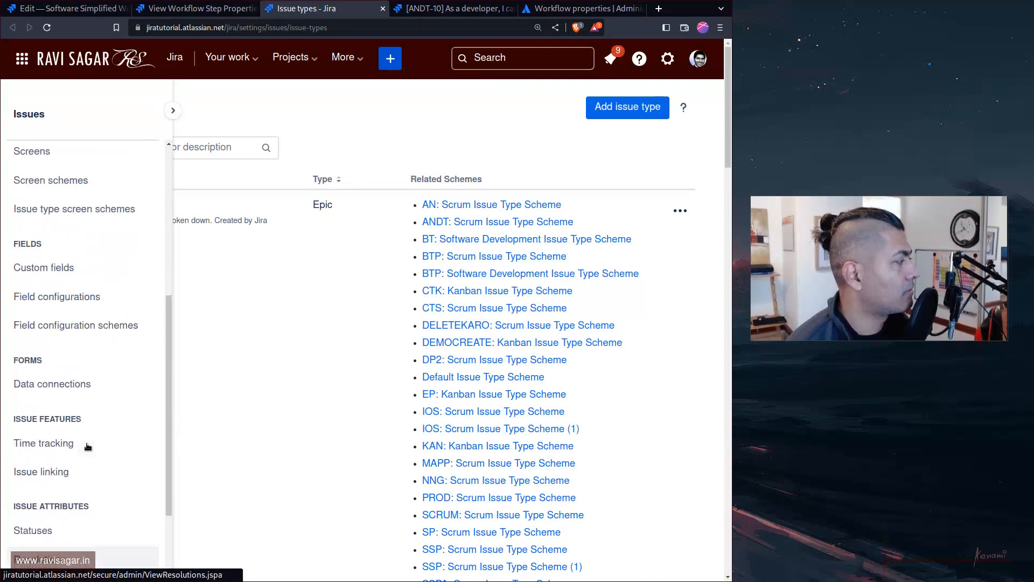
pyautogui.scroll(2, 86, 447)
pyautogui.scroll(-7, 89, 444)
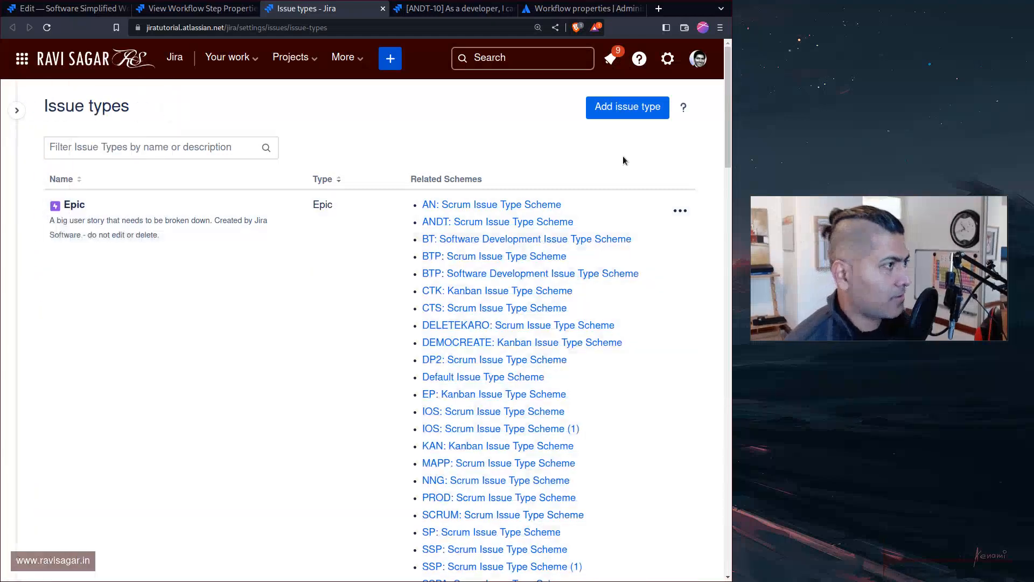
# Switch to the System administration settings and open the list of project roles
pyautogui.click(671, 58)
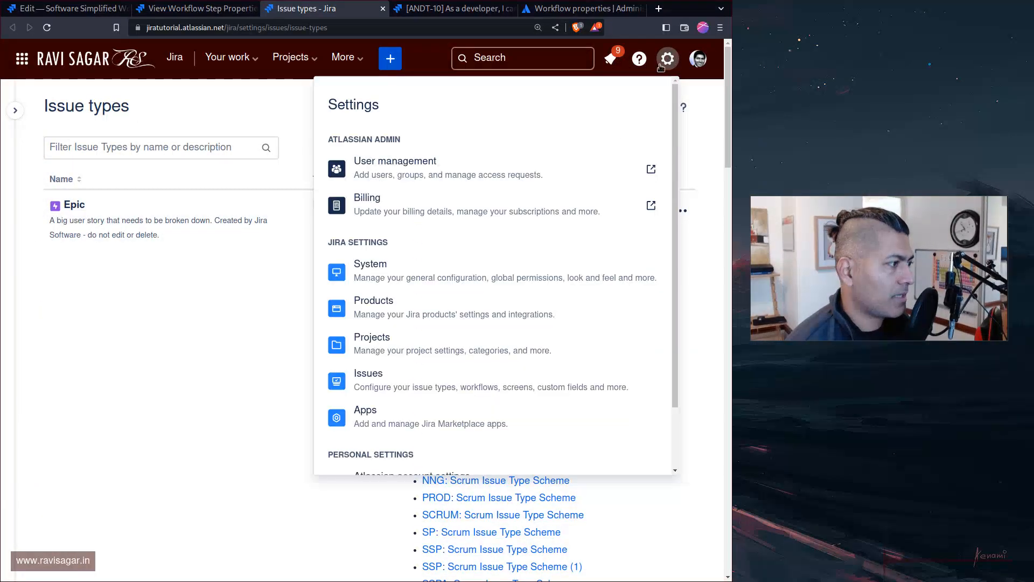
pyautogui.click(428, 273)
pyautogui.moveTo(5, 172)
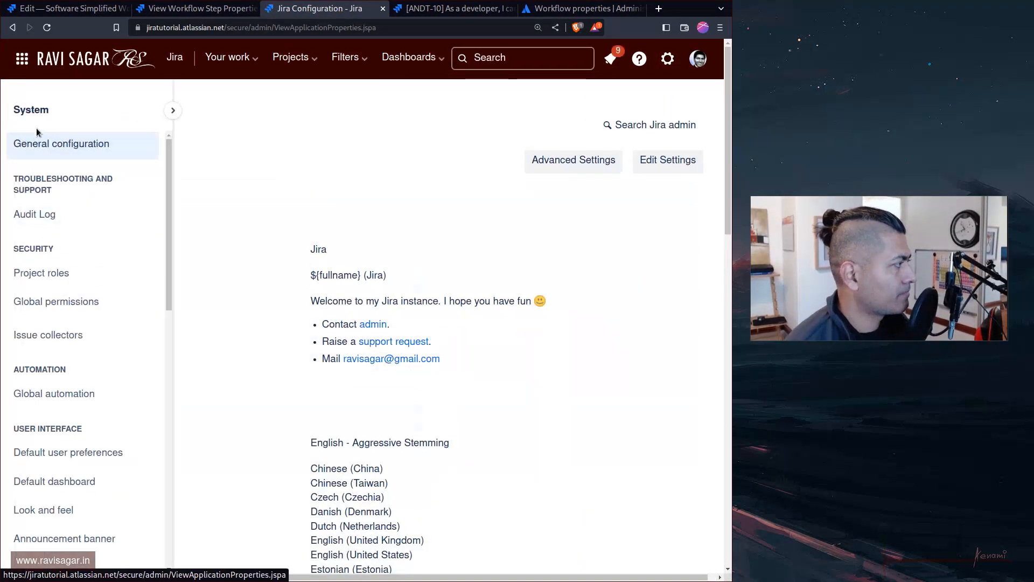
pyautogui.scroll(-2, 59, 377)
pyautogui.scroll(-10, 59, 376)
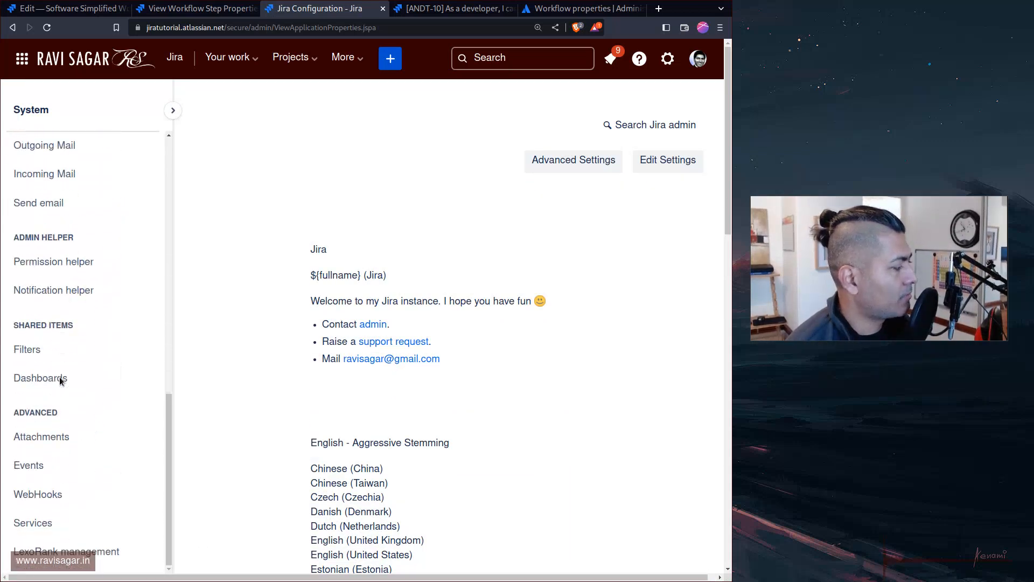
pyautogui.scroll(8, 59, 376)
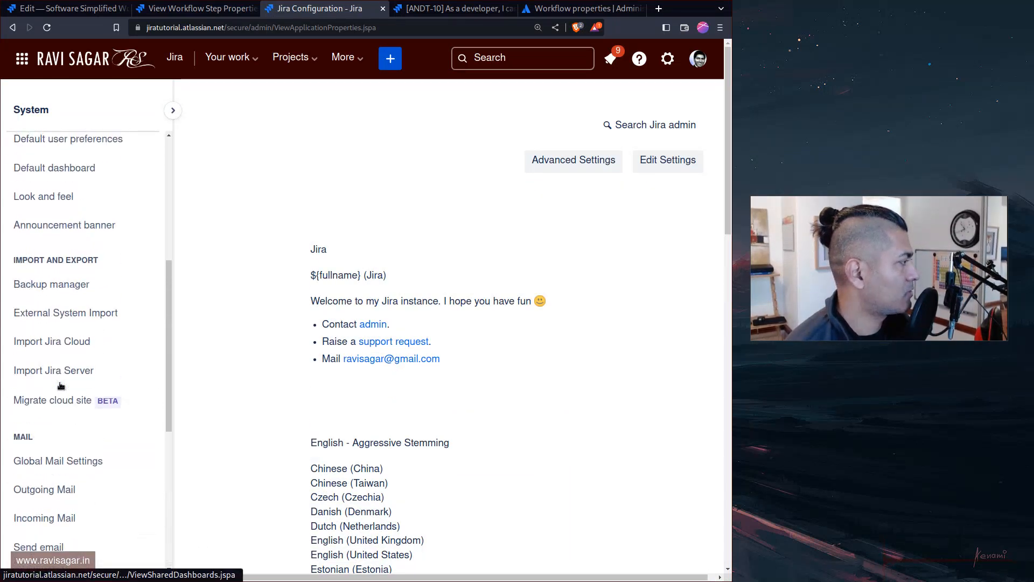
pyautogui.scroll(3, 61, 385)
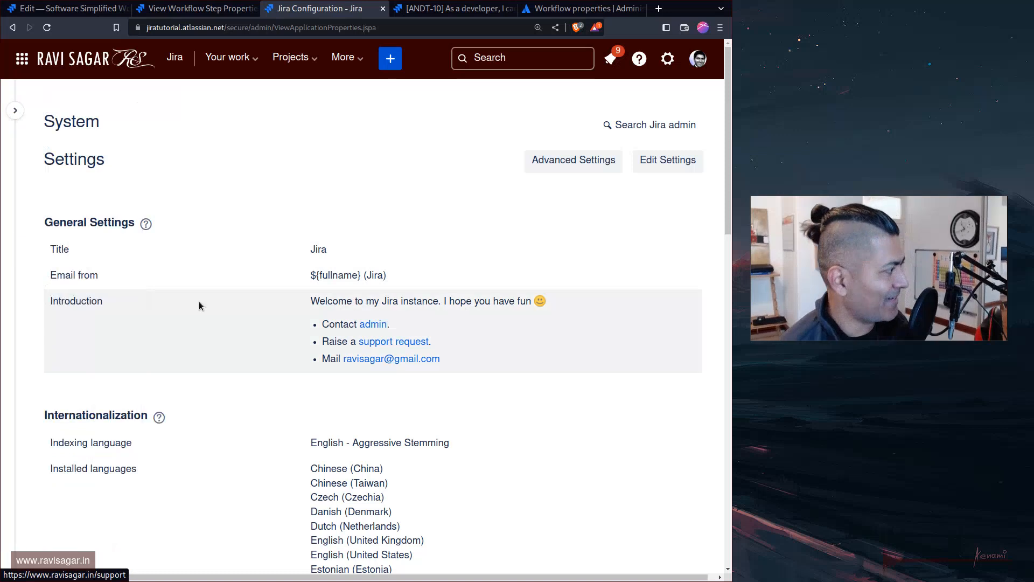
pyautogui.click(22, 111)
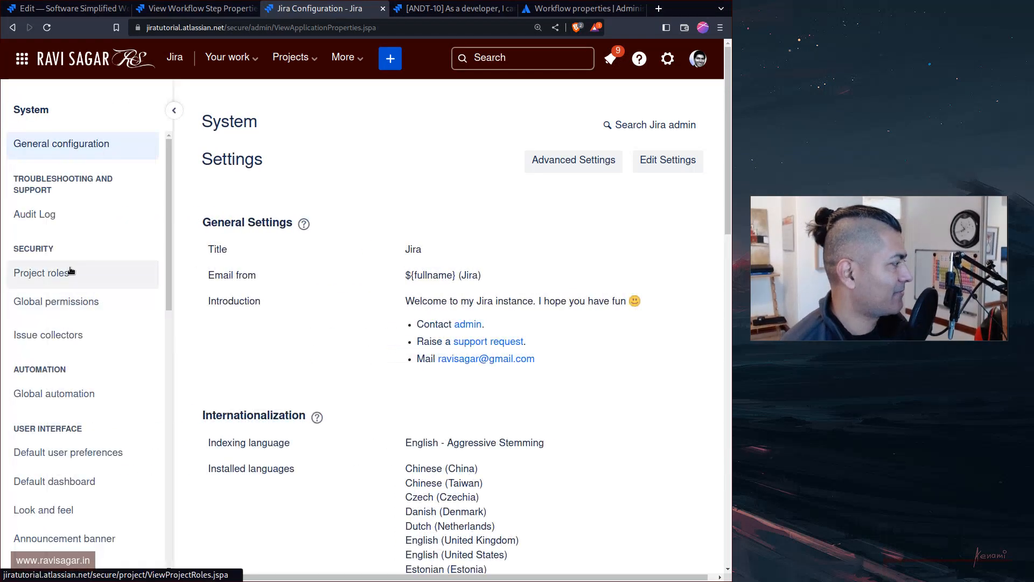
pyautogui.click(70, 267)
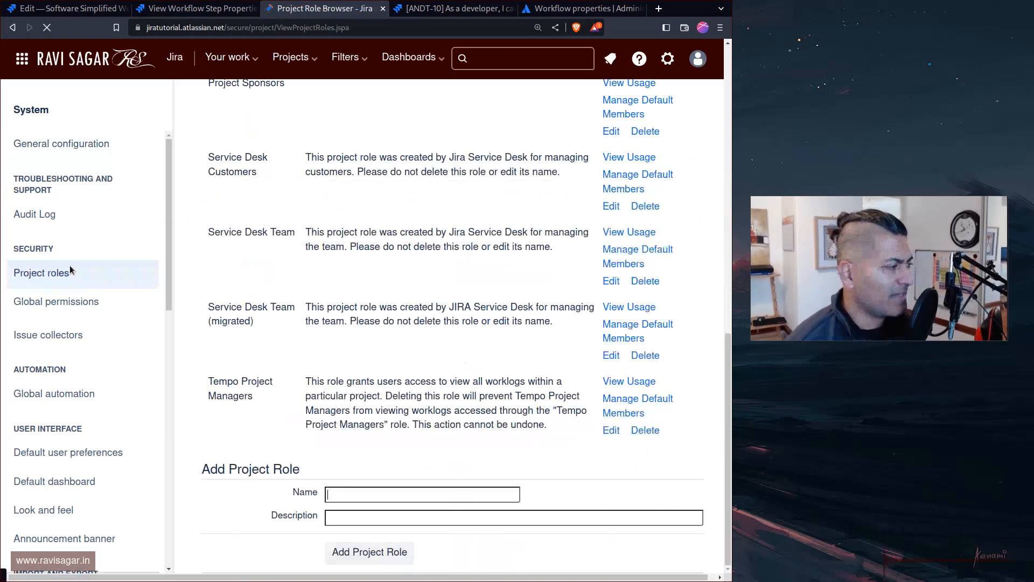
# Look through the project roles and check the role ID in the Project Managers edit link
pyautogui.scroll(5, 545, 402)
pyautogui.scroll(4, 550, 402)
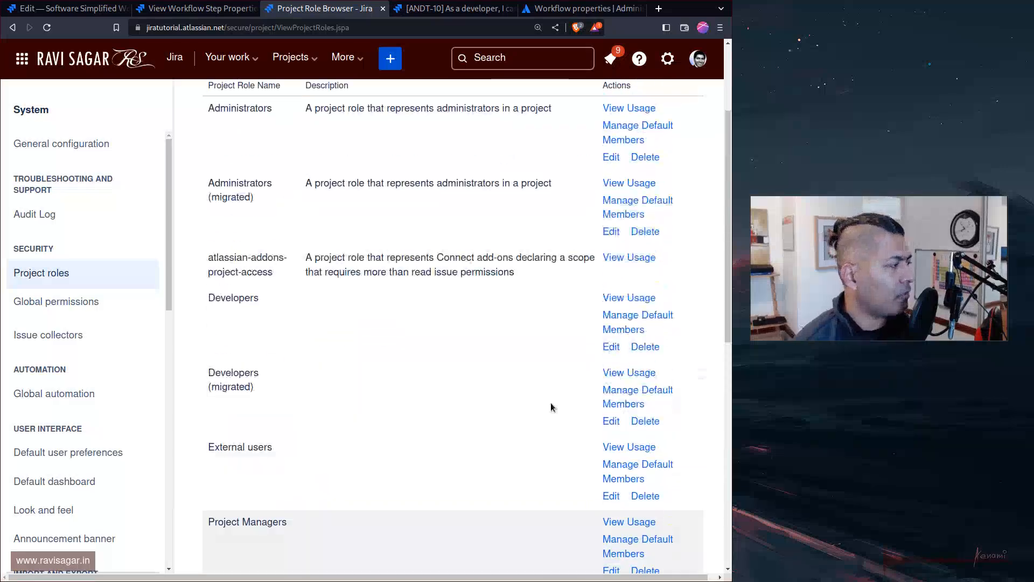
pyautogui.scroll(-6, 520, 328)
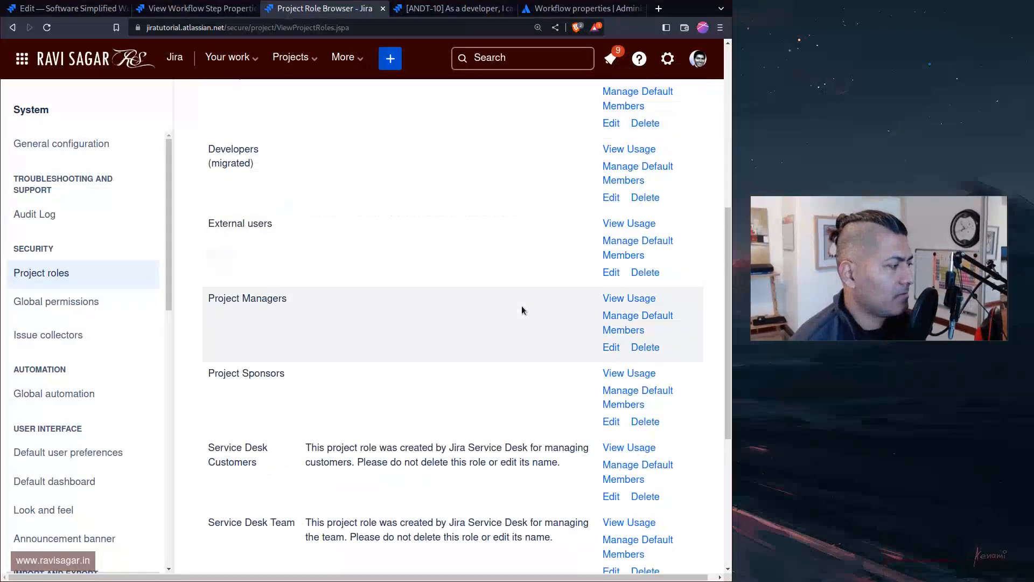
pyautogui.scroll(-1, 522, 307)
pyautogui.scroll(-3, 240, 362)
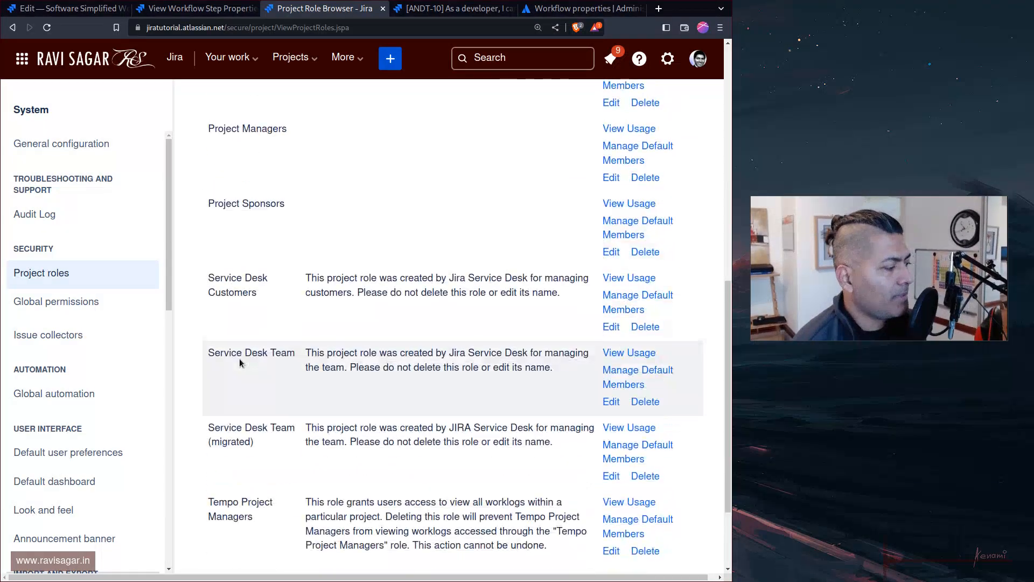
pyautogui.scroll(3, 246, 331)
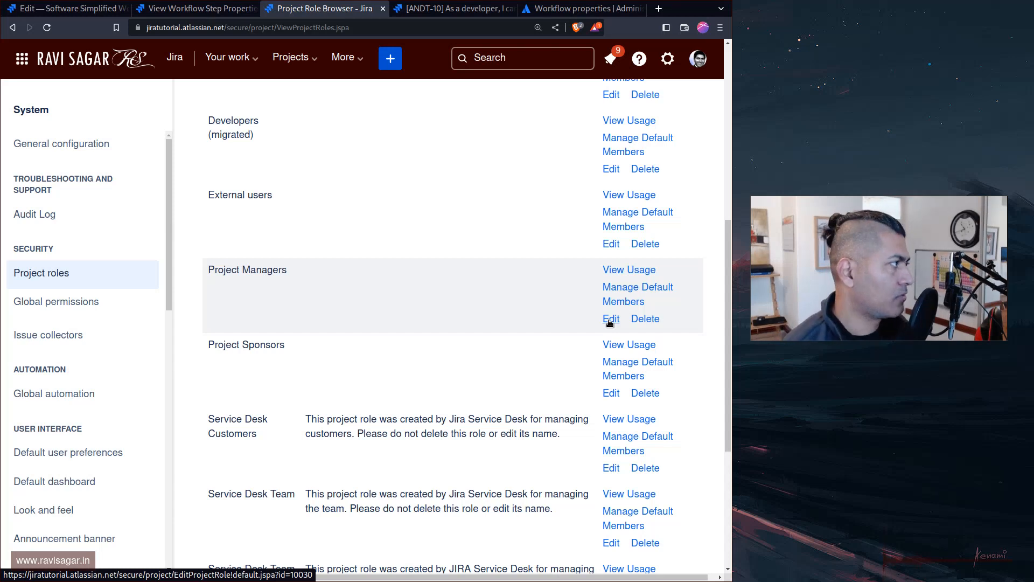
# Add the jira.permission.edit.projectrole property to the Done workflow step with the Project Managers role ID 10030 as its value
pyautogui.hotkey('ctrl', 'shift', 'Tab')
pyautogui.click(230, 370)
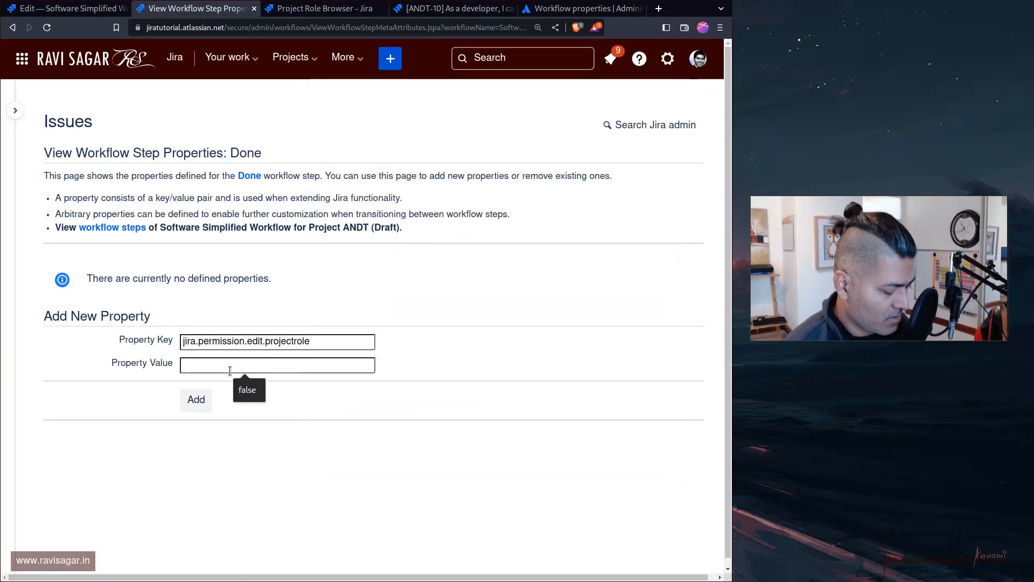
pyautogui.write('10030')
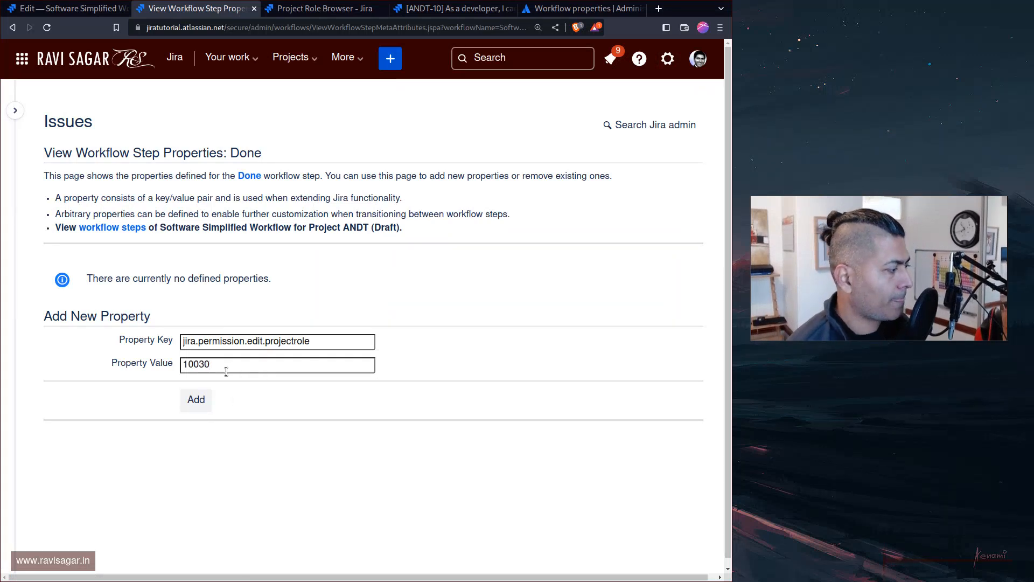
pyautogui.click(196, 398)
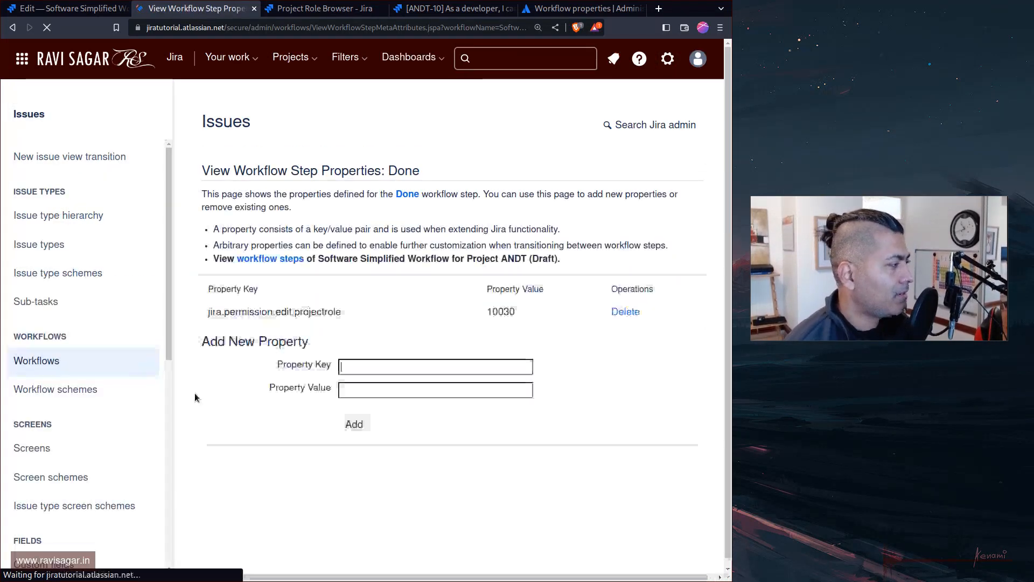
# Publish the draft of Software Simplified Workflow for Project ANDT
pyautogui.hotkey('ctrl', 'shift', 'Tab')
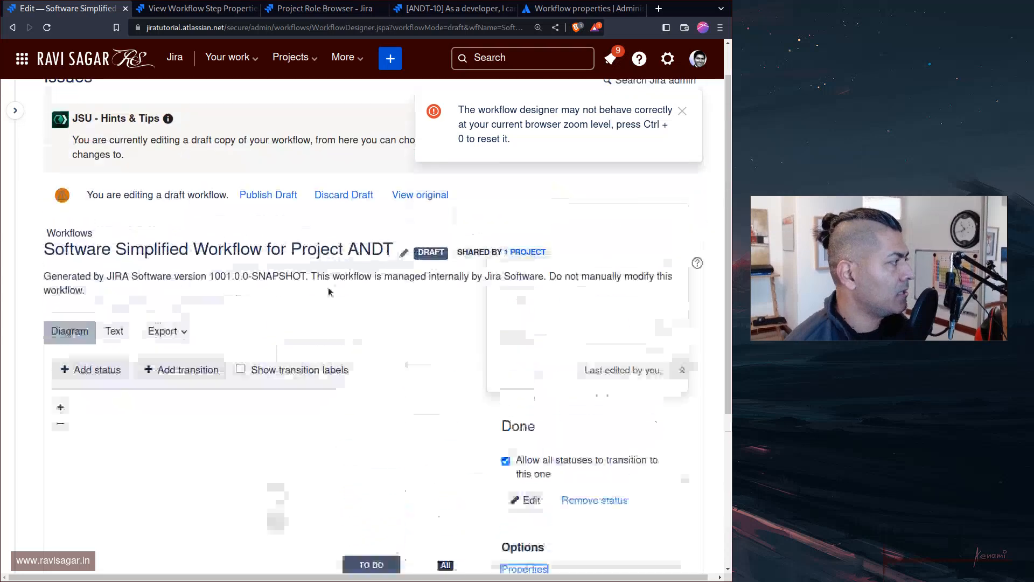
pyautogui.click(263, 238)
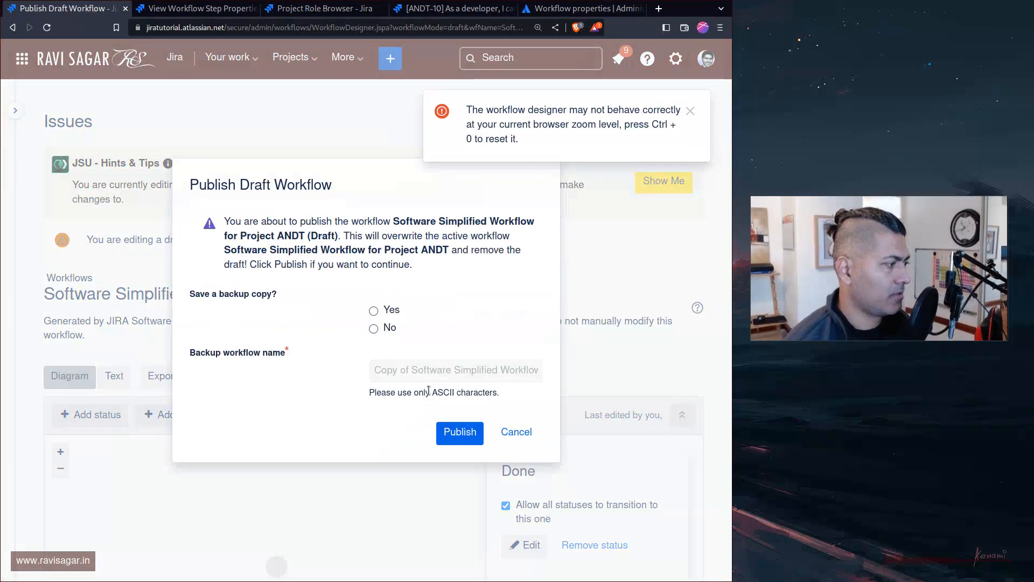
pyautogui.click(452, 431)
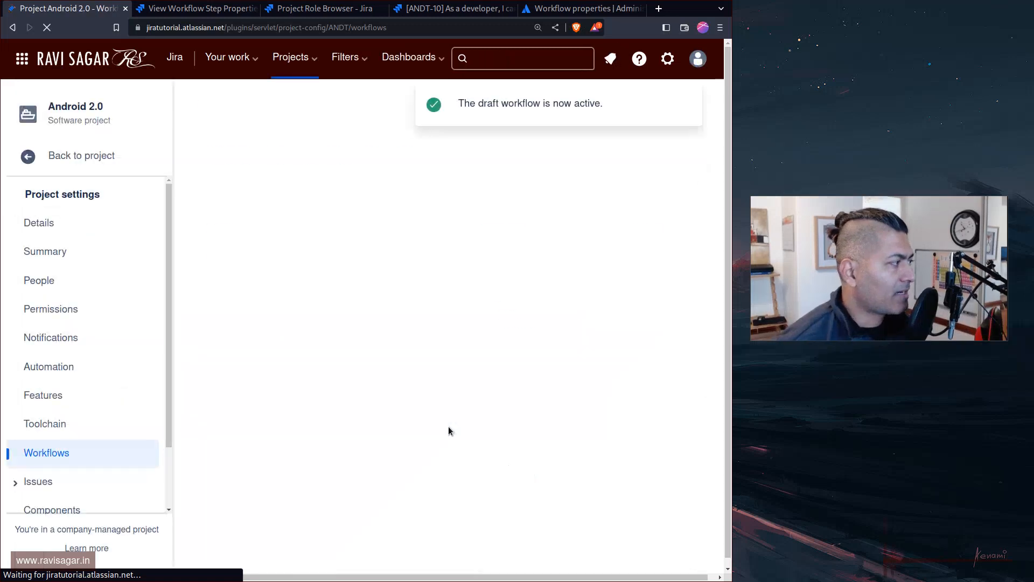
# Reload issue ANDT-10 and try to edit its description
pyautogui.hotkey('ctrl', 'Tab')
pyautogui.hotkey('ctrl', 'Tab')
pyautogui.hotkey('ctrl', 'Tab')
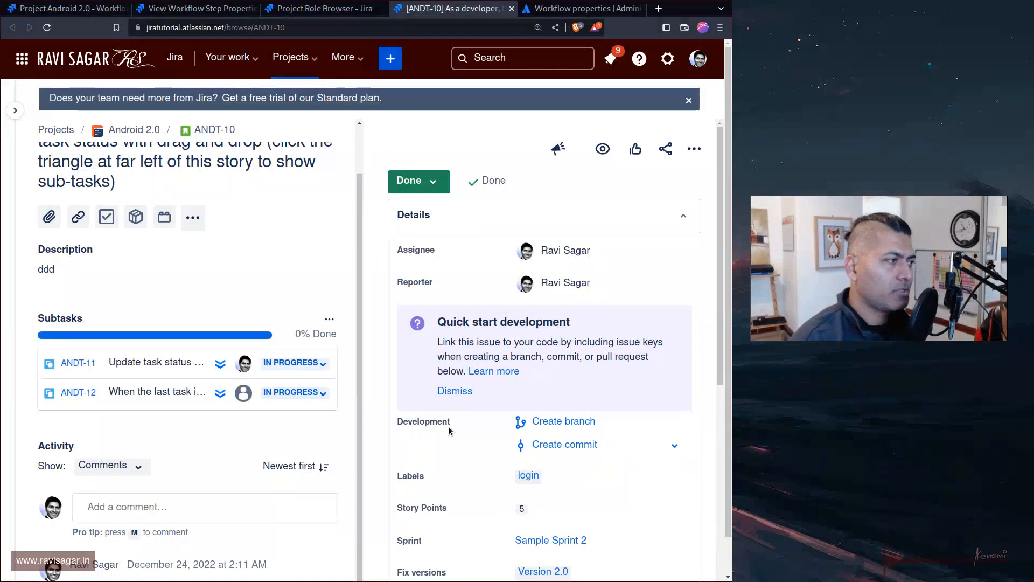
pyautogui.press('F5')
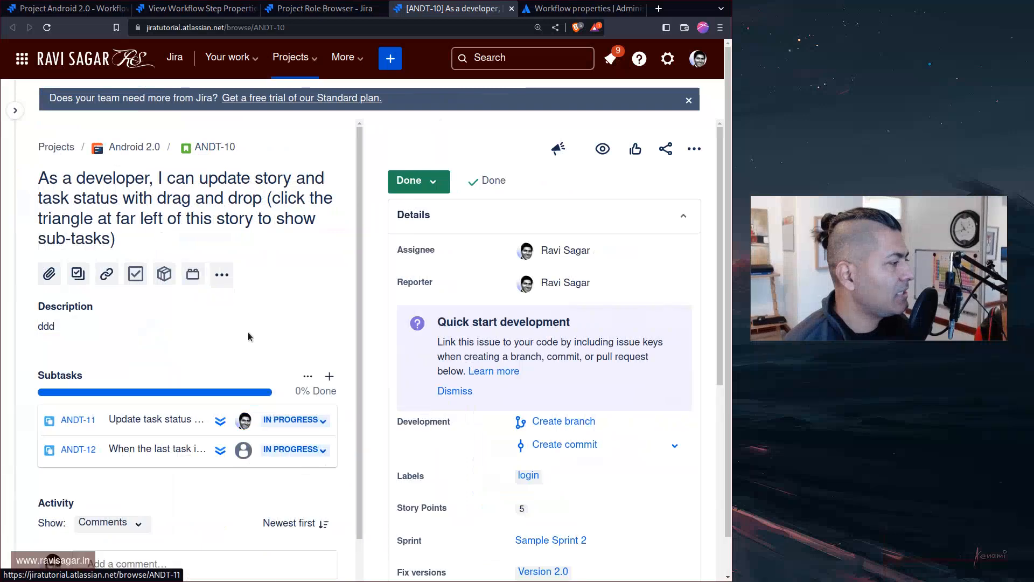
pyautogui.doubleClick(56, 326)
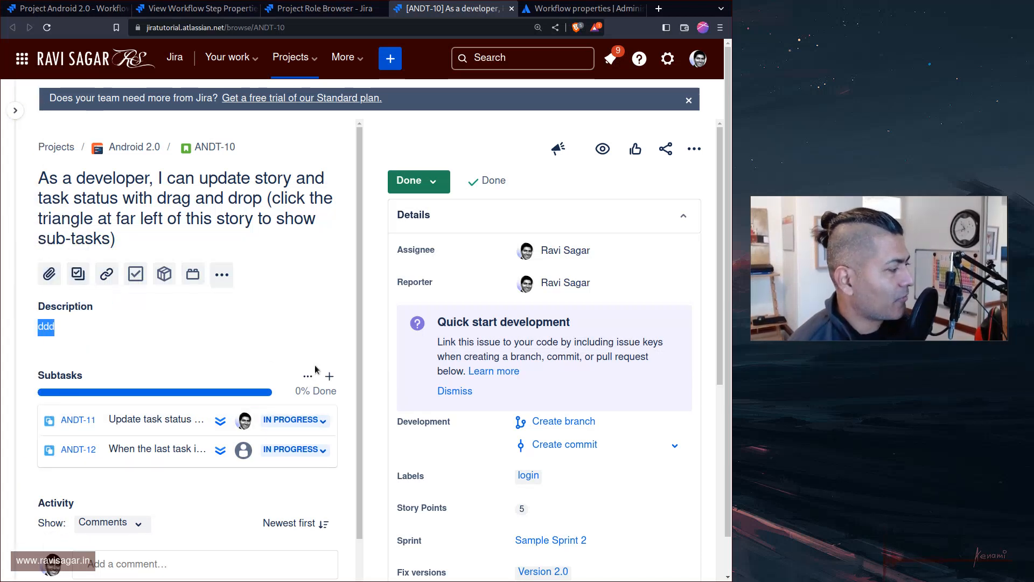
# Add a subtask named "sub task" to the Done issue ANDT-10
pyautogui.click(325, 381)
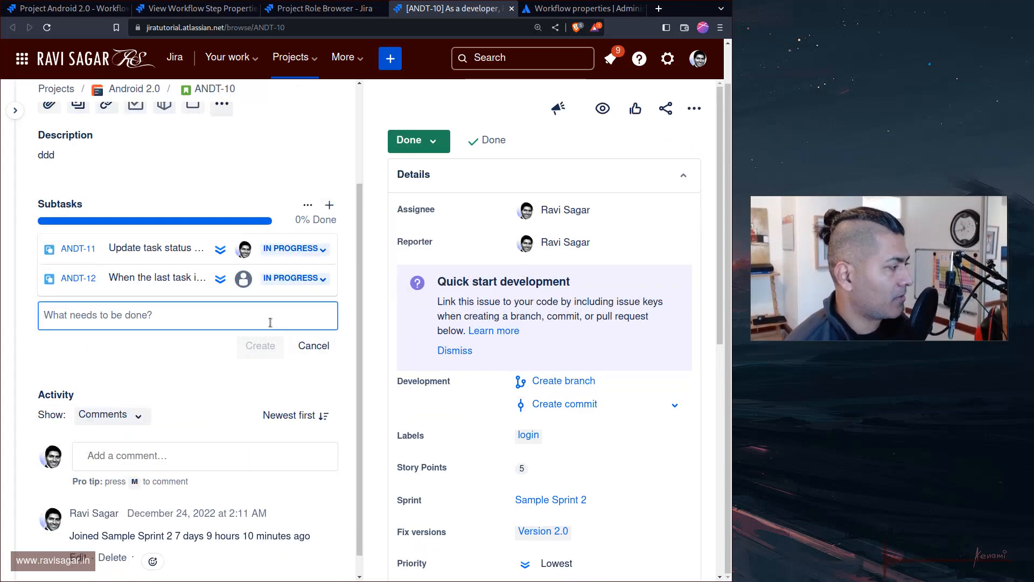
pyautogui.write('sub task')
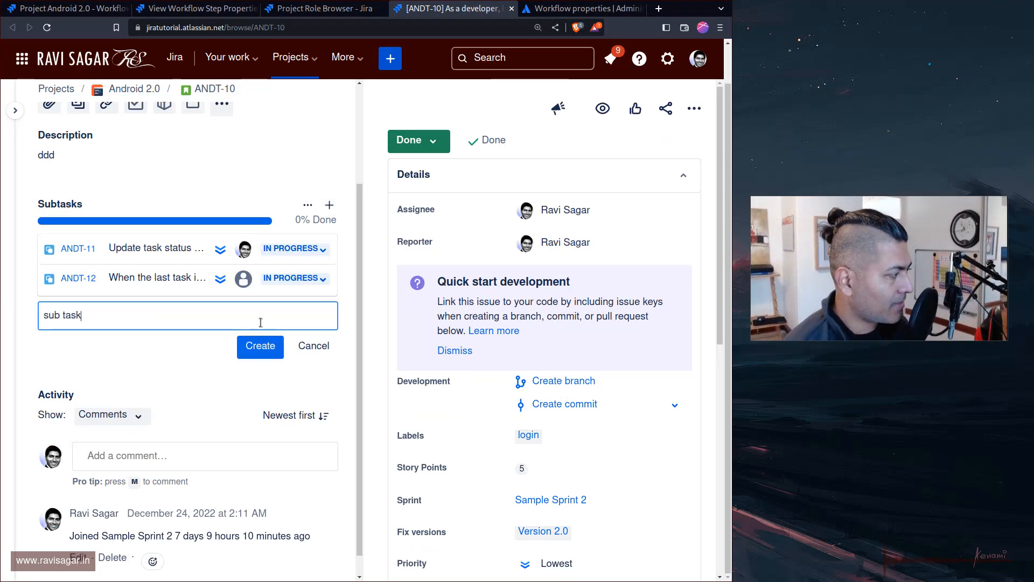
pyautogui.press('Return')
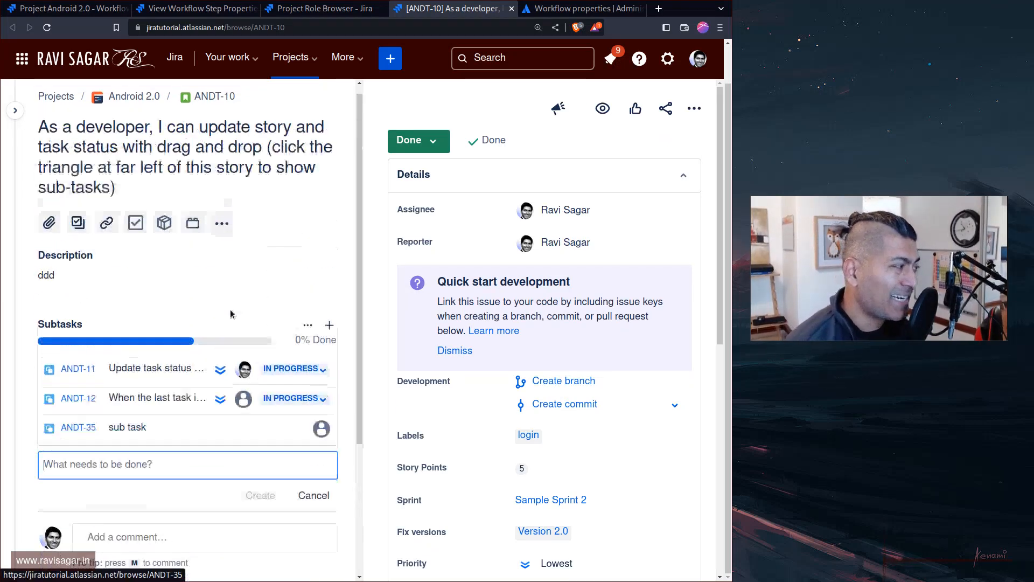
pyautogui.doubleClick(565, 431)
pyautogui.click(566, 429)
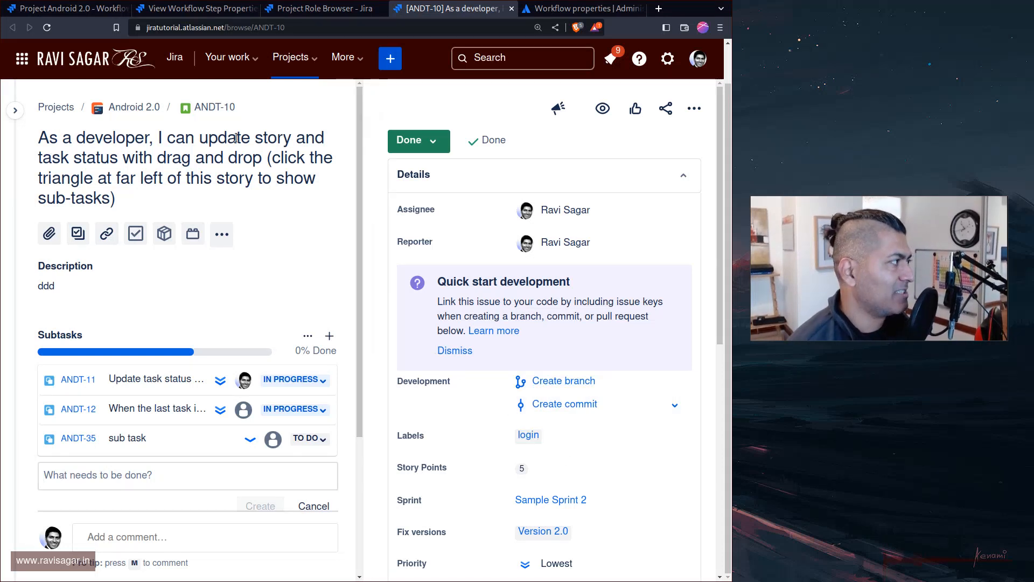
# Open the People page in the Android 2.0 project settings and check which role the jira-administrators group has
pyautogui.click(16, 111)
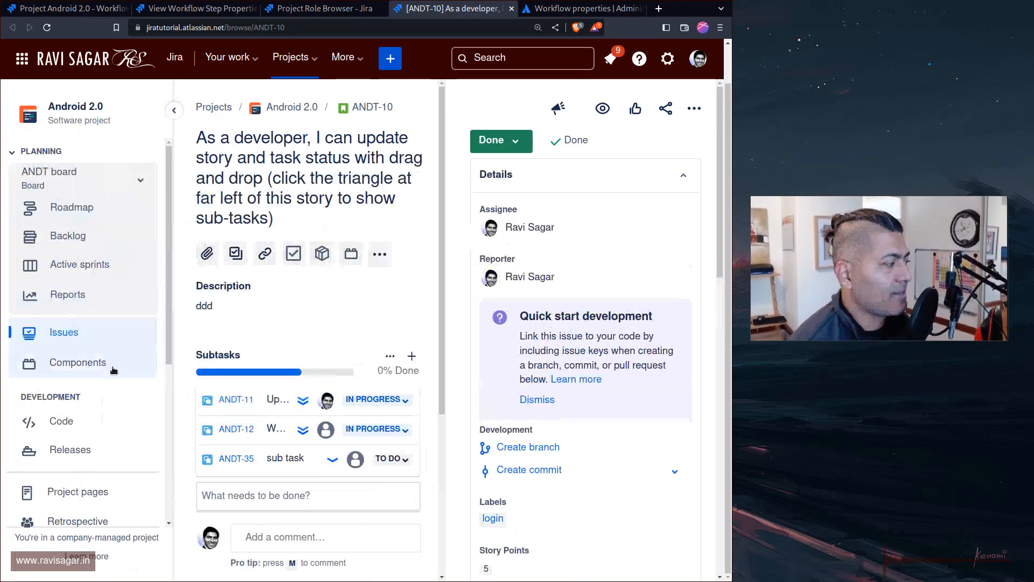
pyautogui.scroll(-3, 113, 370)
pyautogui.scroll(-3, 113, 370)
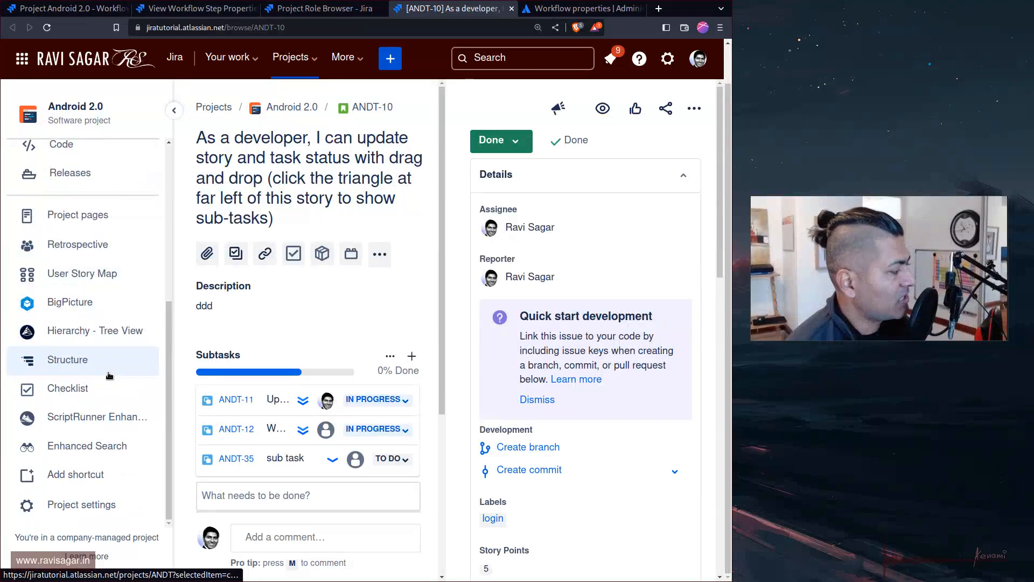
pyautogui.click(75, 506)
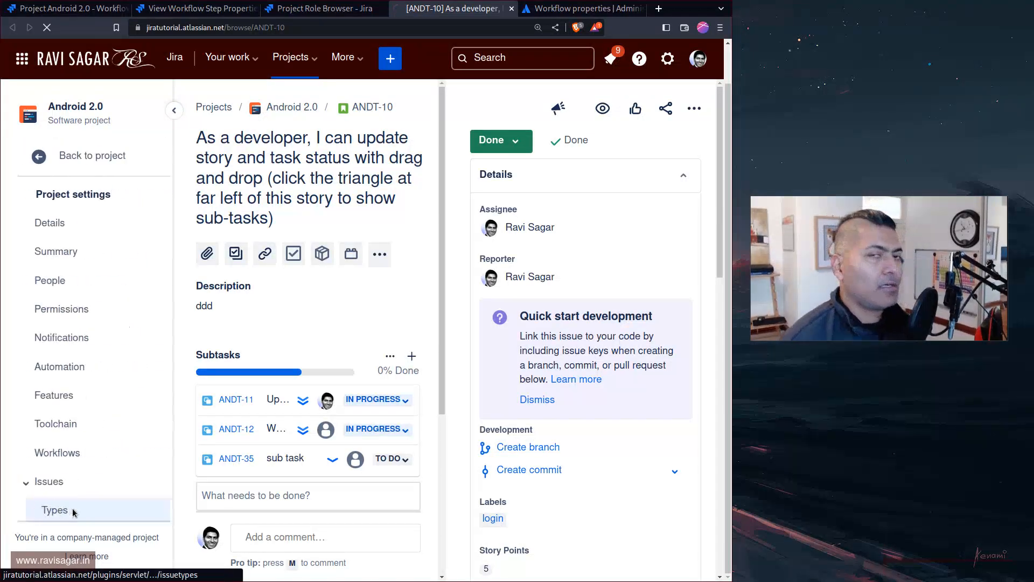
pyautogui.hotkey('ctrl', 'Tab')
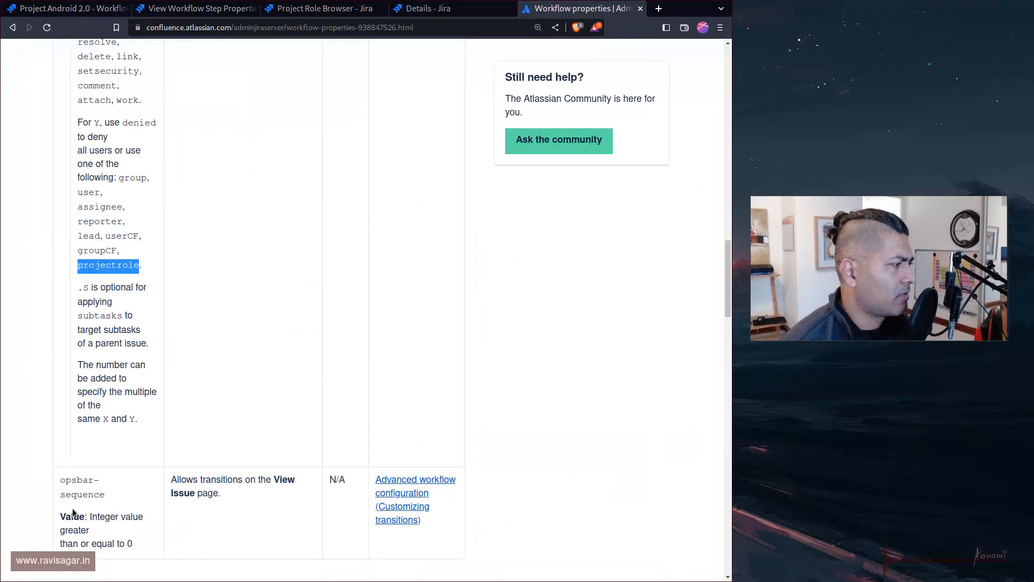
pyautogui.hotkey('ctrl', 'shift', 'Tab')
pyautogui.hotkey('ctrl', 'shift', 'Tab')
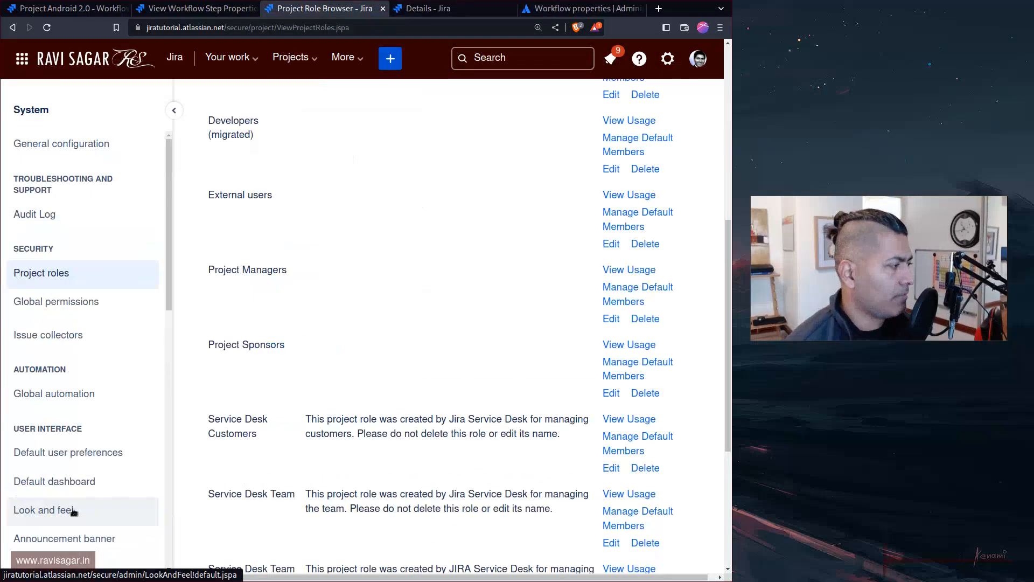
pyautogui.hotkey('ctrl', 'Tab')
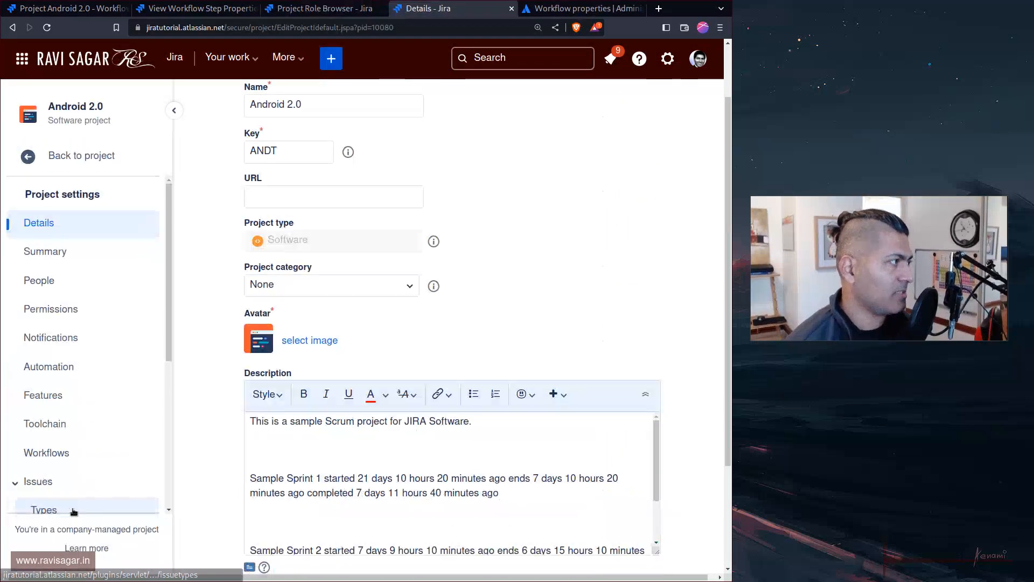
pyautogui.click(83, 289)
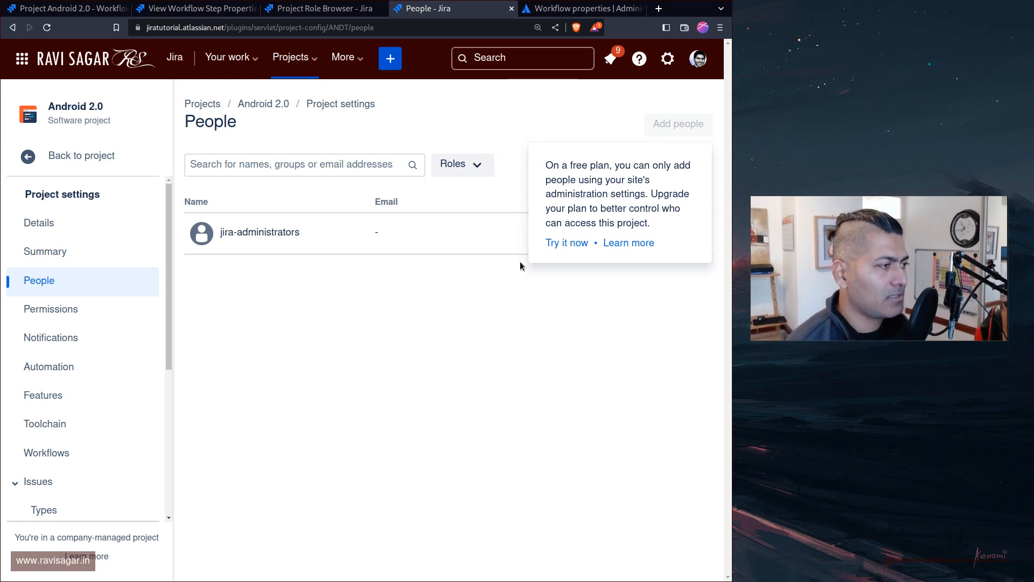
pyautogui.click(412, 348)
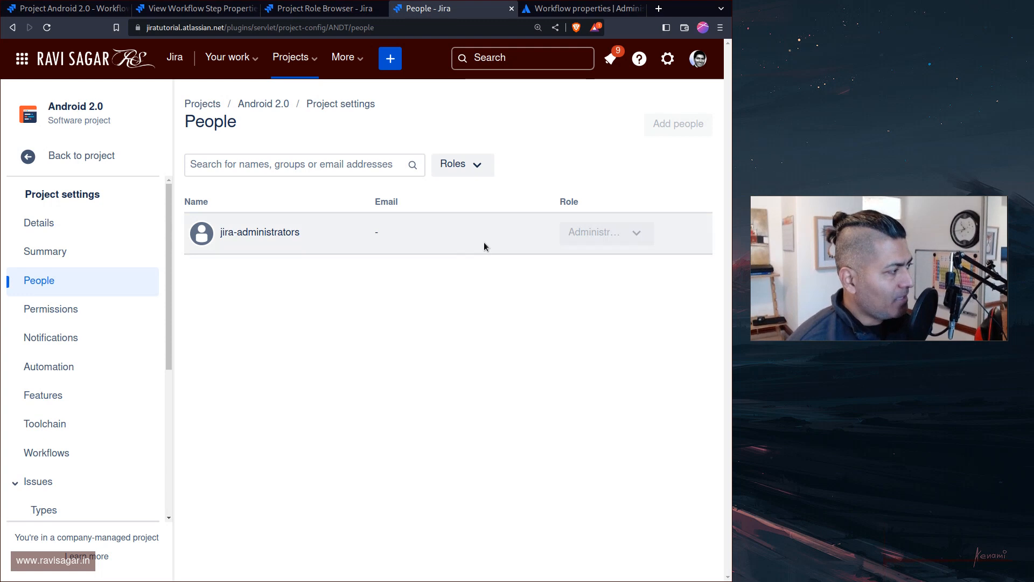
pyautogui.tripleClick(253, 231)
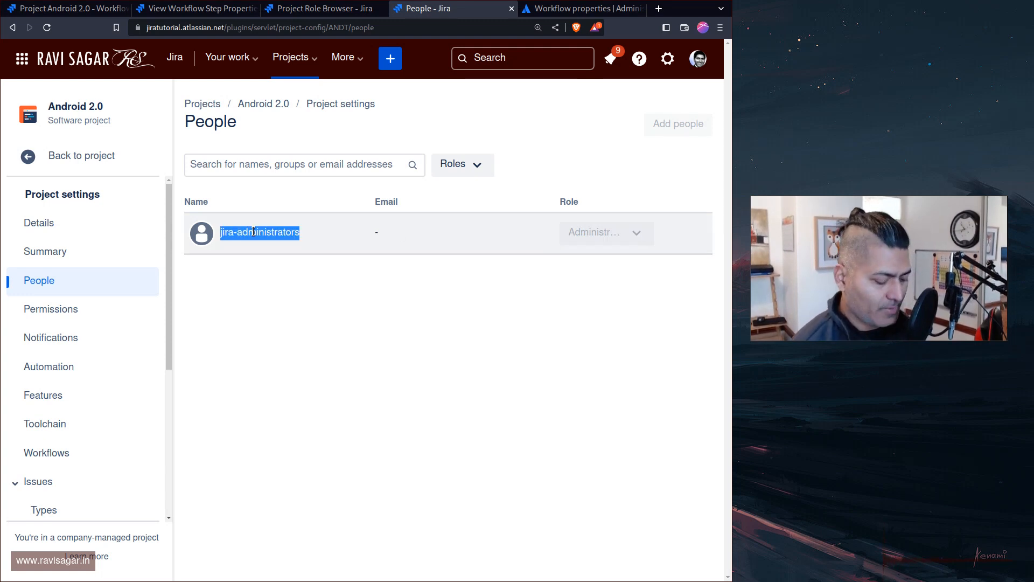
# Review the permission and target options for the jira.permission property in the workflow properties documentation
pyautogui.hotkey('ctrl', 'Tab')
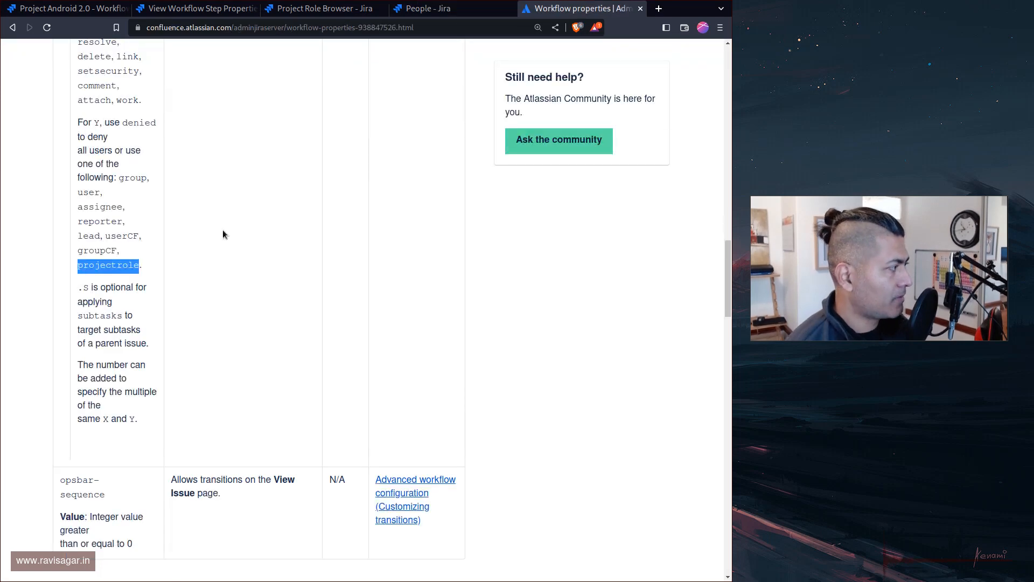
pyautogui.scroll(1, 192, 231)
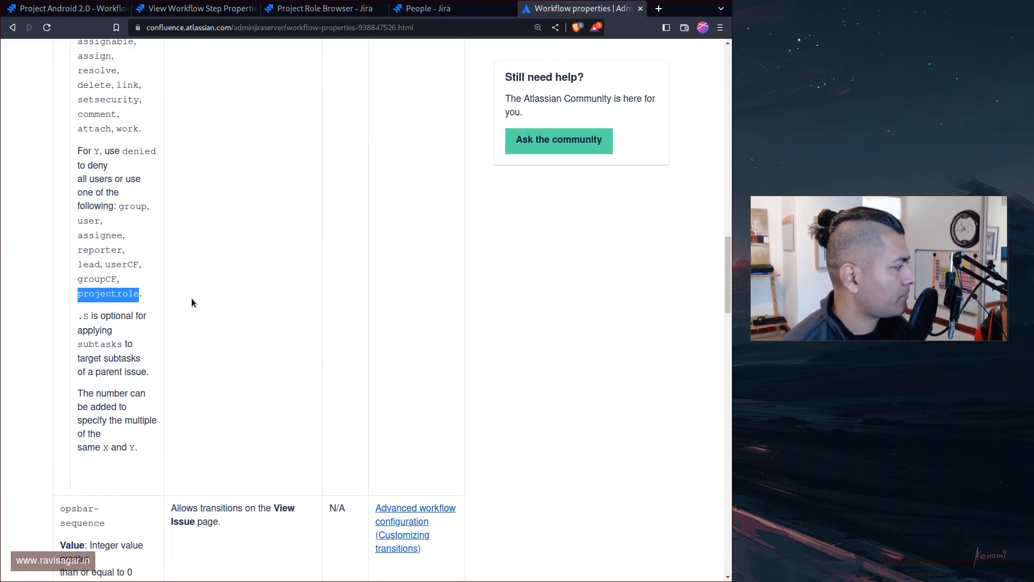
pyautogui.doubleClick(94, 236)
pyautogui.scroll(3, 255, 335)
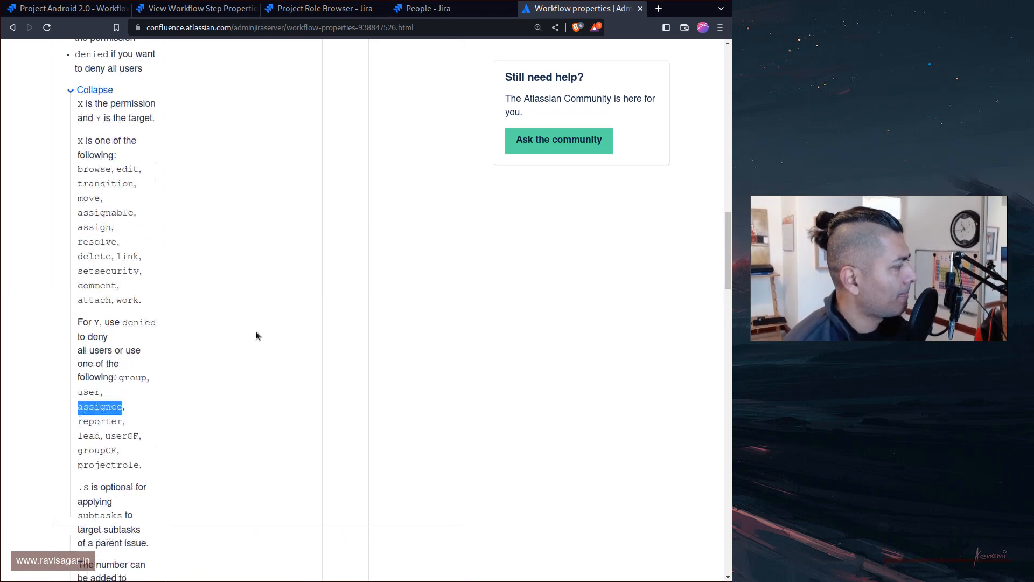
pyautogui.scroll(-3, 256, 335)
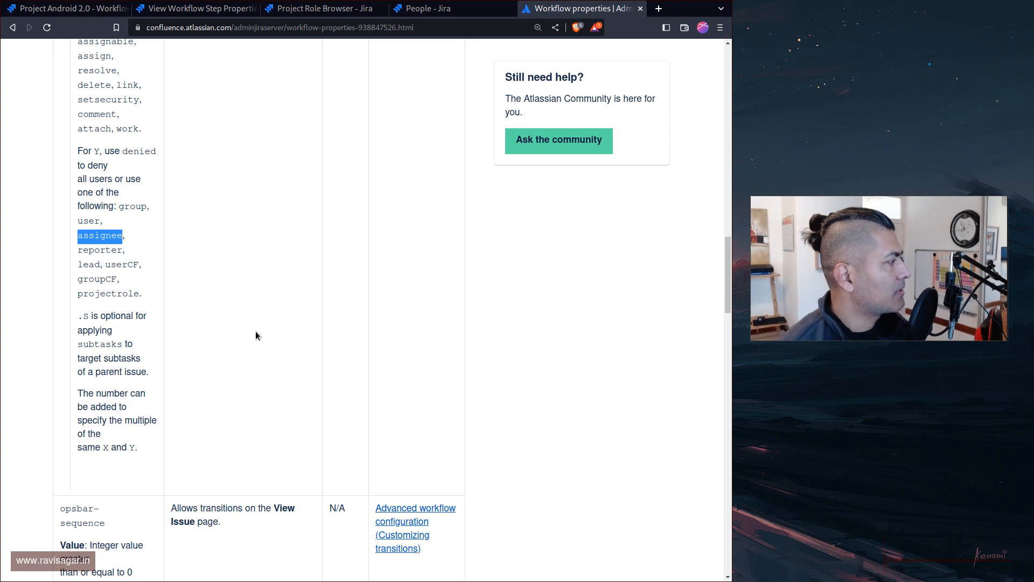
pyautogui.scroll(3, 256, 335)
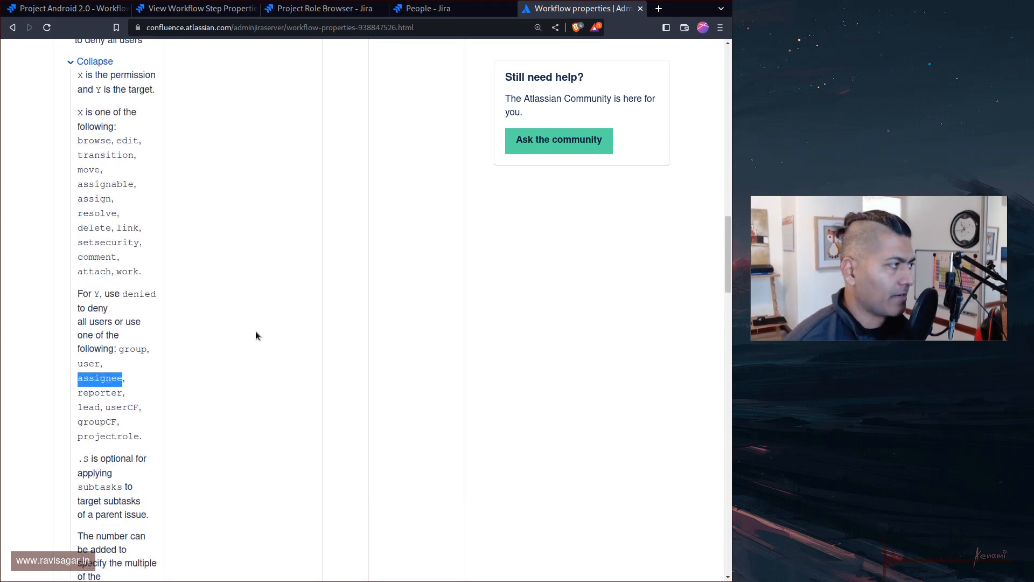
# Check on the project's People page whether people can be added and the jira-administrators role can be changed
pyautogui.hotkey('ctrl', 'shift', 'Tab')
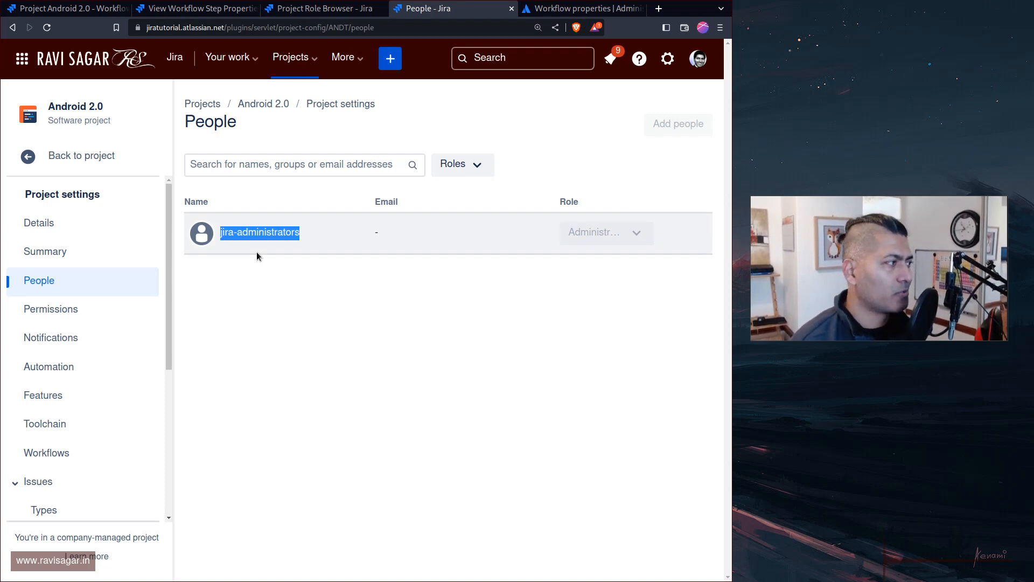
pyautogui.moveTo(669, 131)
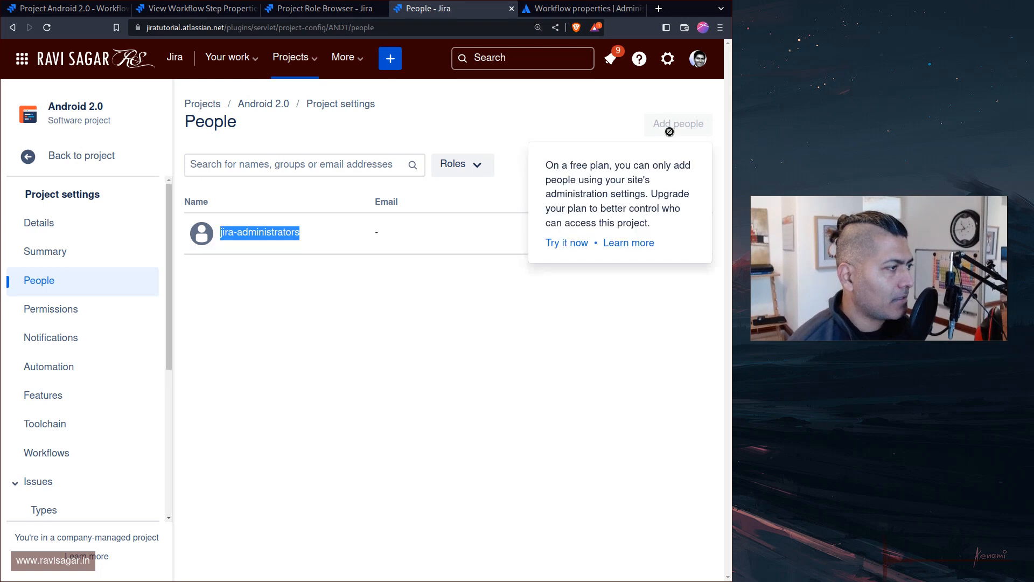
pyautogui.click(293, 352)
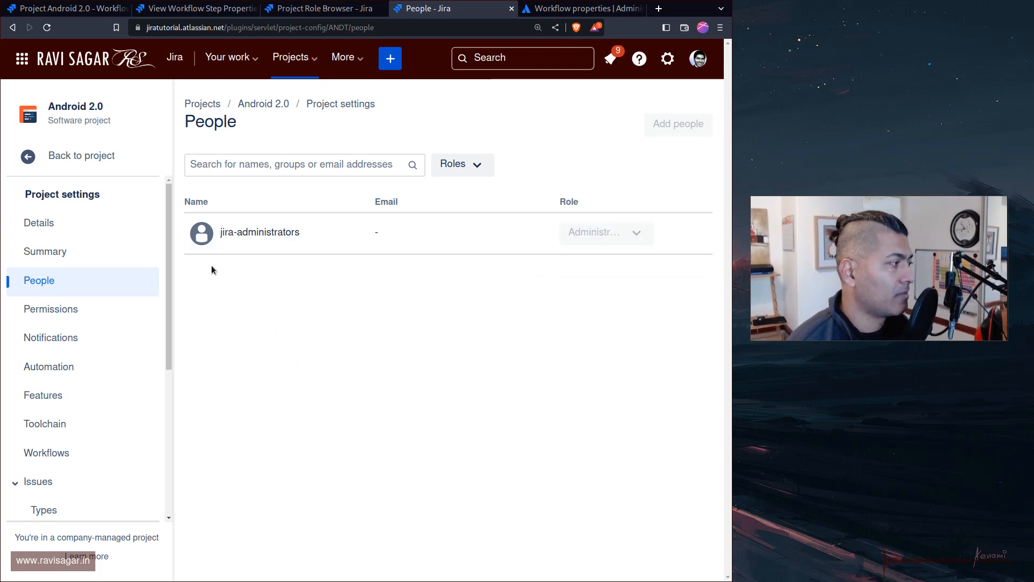
pyautogui.moveTo(601, 236)
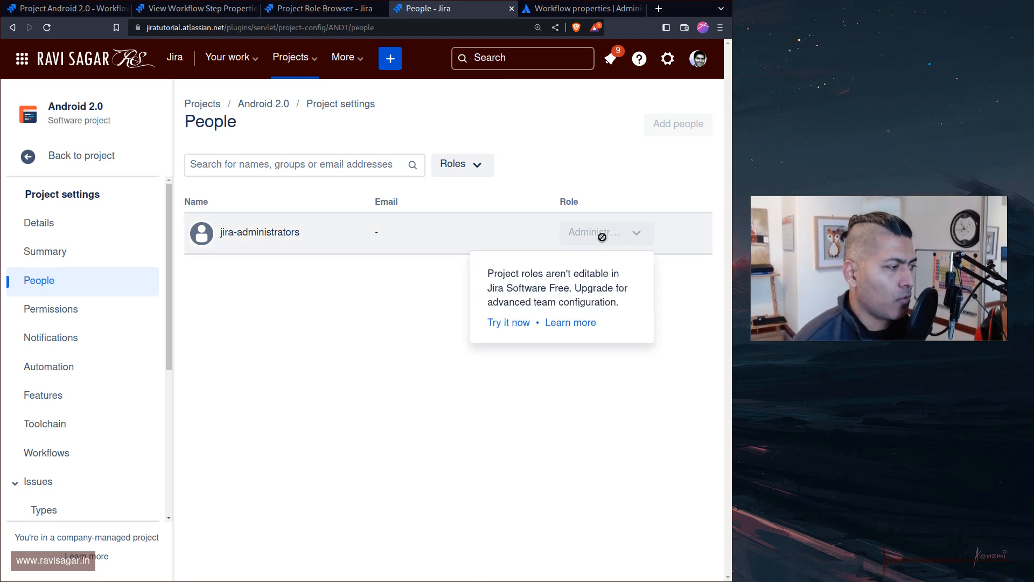
# Look up the Administrators role's ID through its edit link in the Project Role Browser
pyautogui.hotkey('ctrl', 'Tab')
pyautogui.scroll(4, 590, 220)
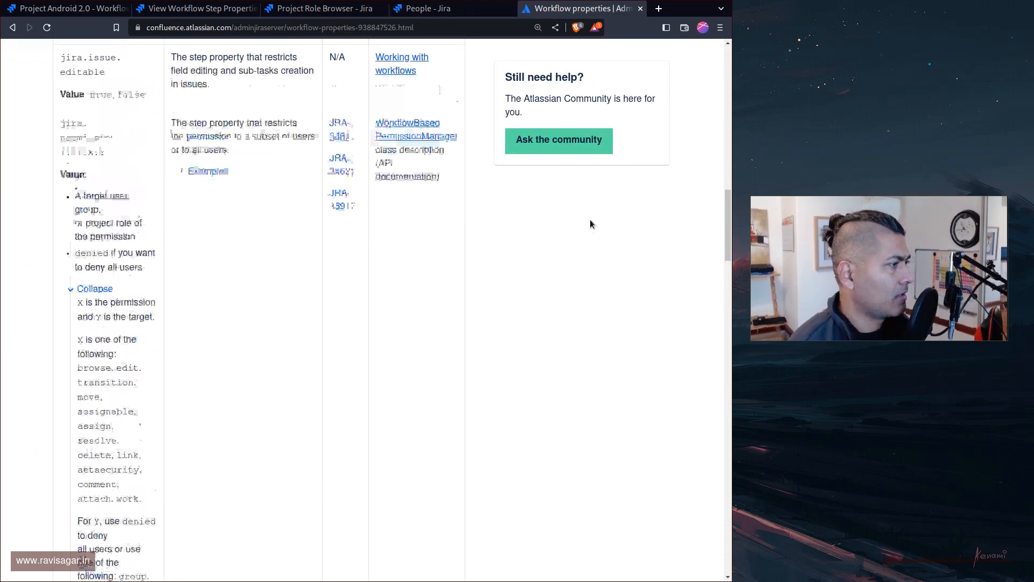
pyautogui.hotkey('ctrl', 'shift', 'Tab')
pyautogui.hotkey('ctrl', 'shift', 'Tab')
pyautogui.scroll(5, 542, 254)
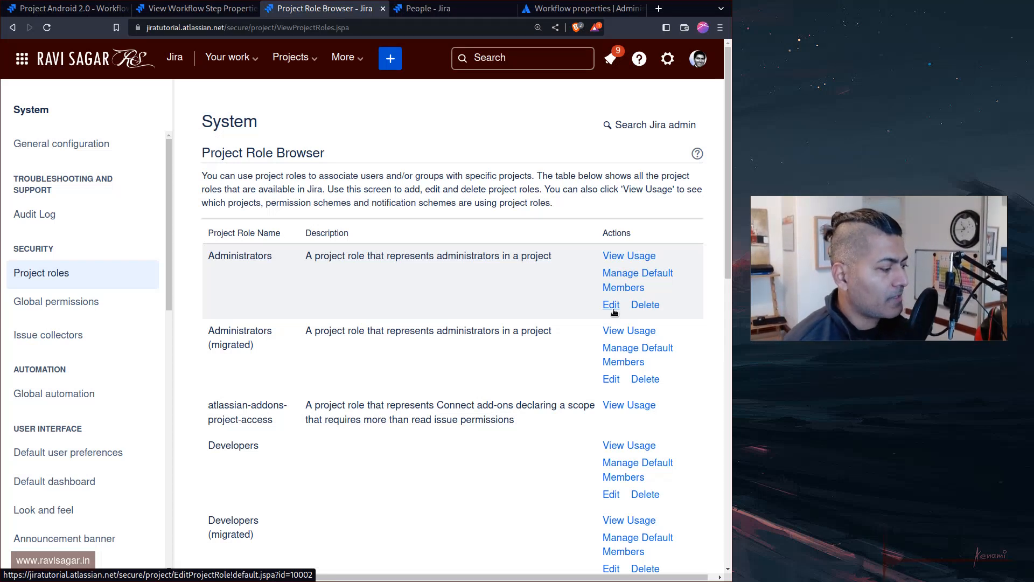
# Open the Done status properties from the draft ANDT workflow and delete the jira.permission.edit.projectrole property
pyautogui.hotkey('ctrl', 'shift', 'Tab')
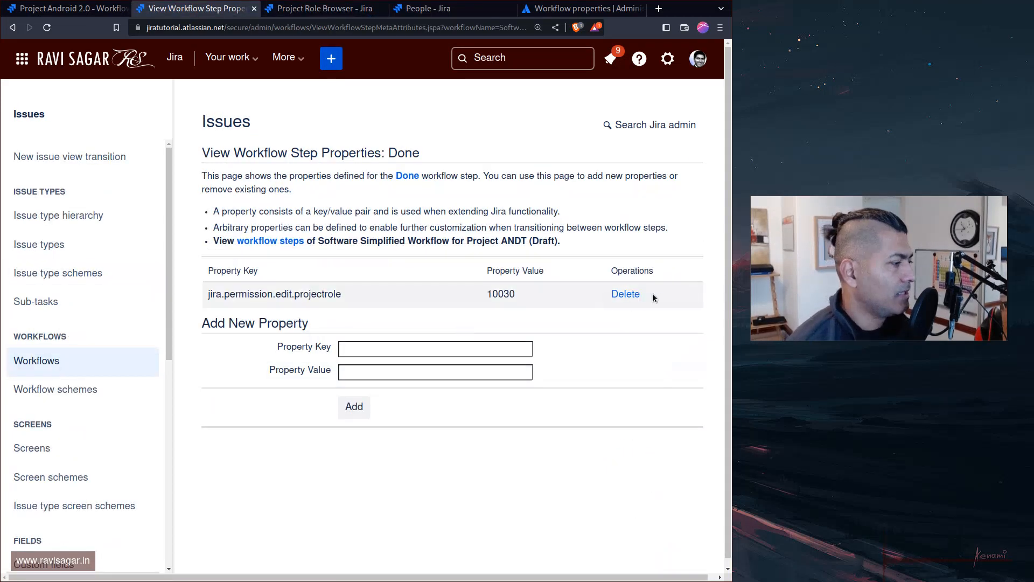
pyautogui.hotkey('ctrl', 'w')
pyautogui.hotkey('ctrl', 'shift', 'Tab')
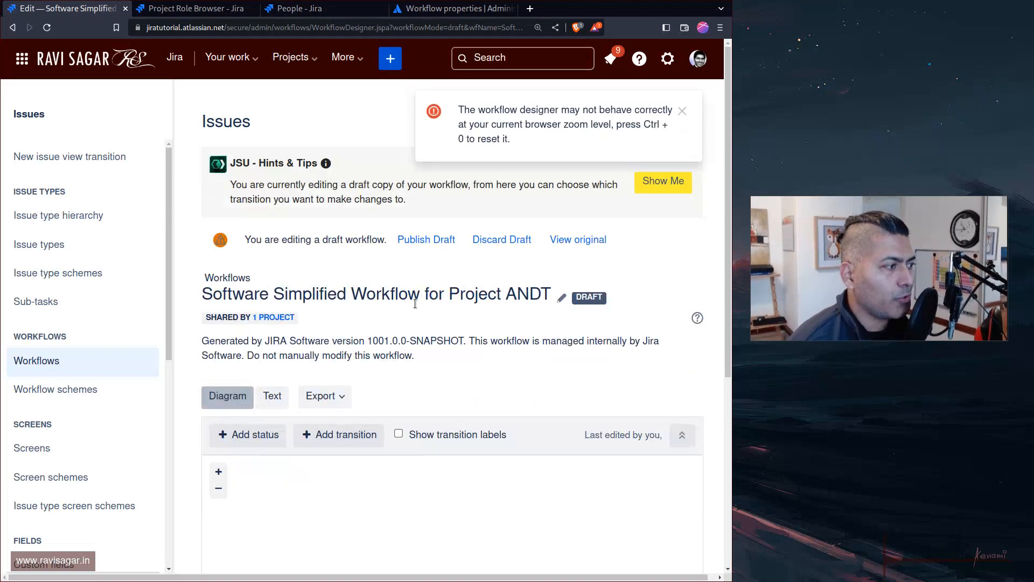
pyautogui.click(562, 300)
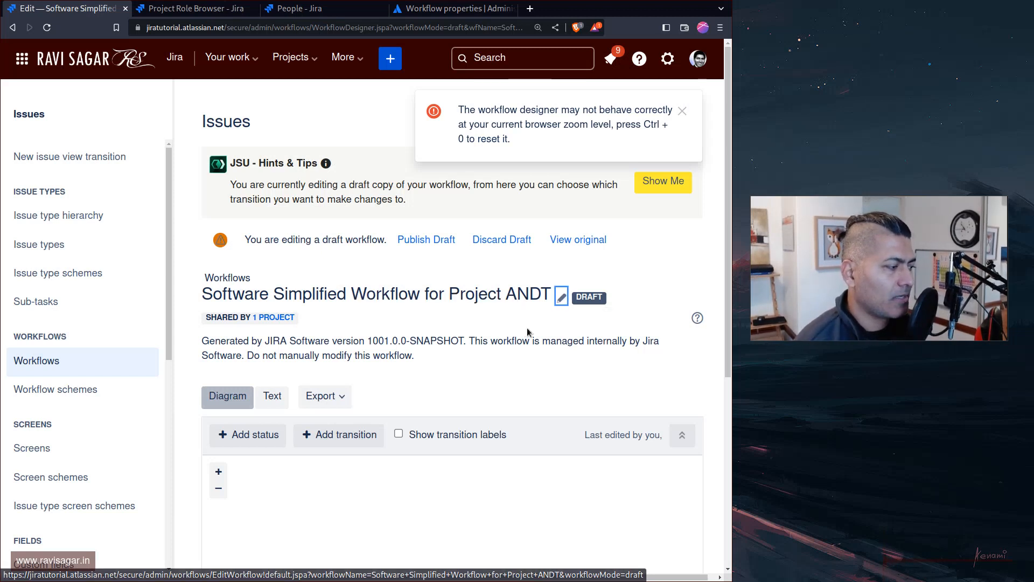
pyautogui.scroll(-5, 527, 328)
pyautogui.click(499, 378)
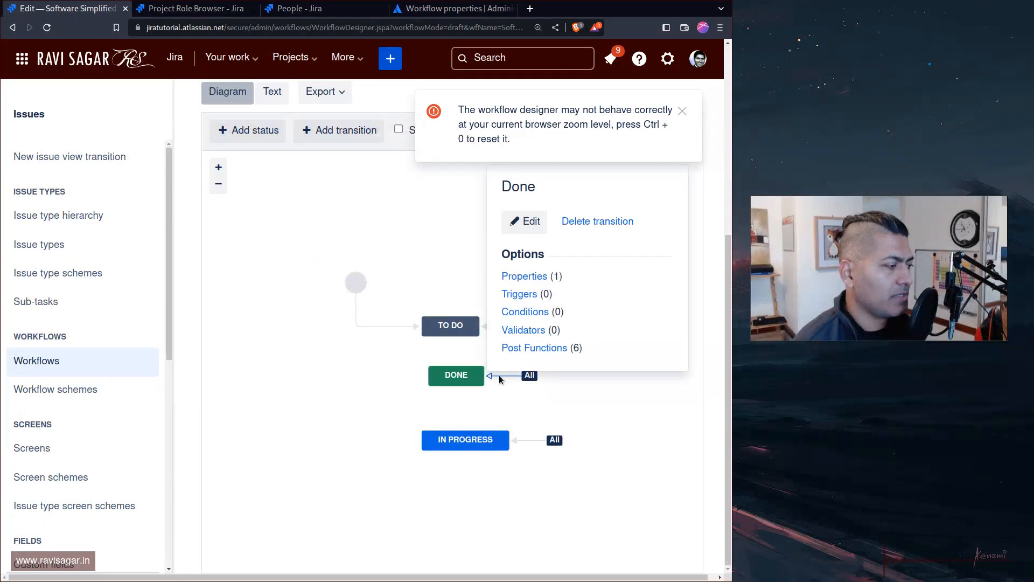
pyautogui.click(467, 373)
pyautogui.click(517, 330)
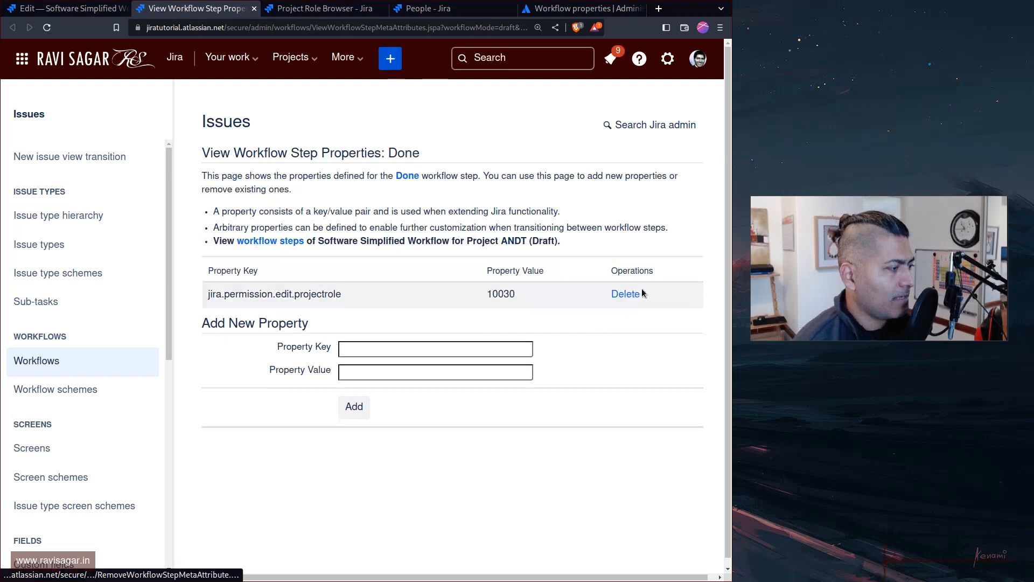
pyautogui.click(639, 294)
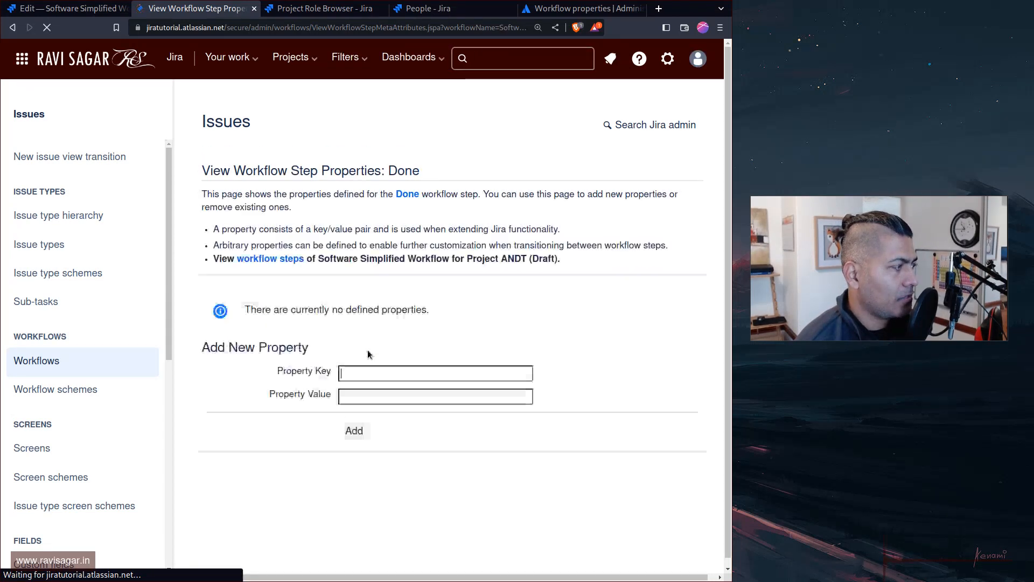
# Fill in a new Done step property with the key jira.permission.edit.projectrole and the value 1000
pyautogui.click(375, 361)
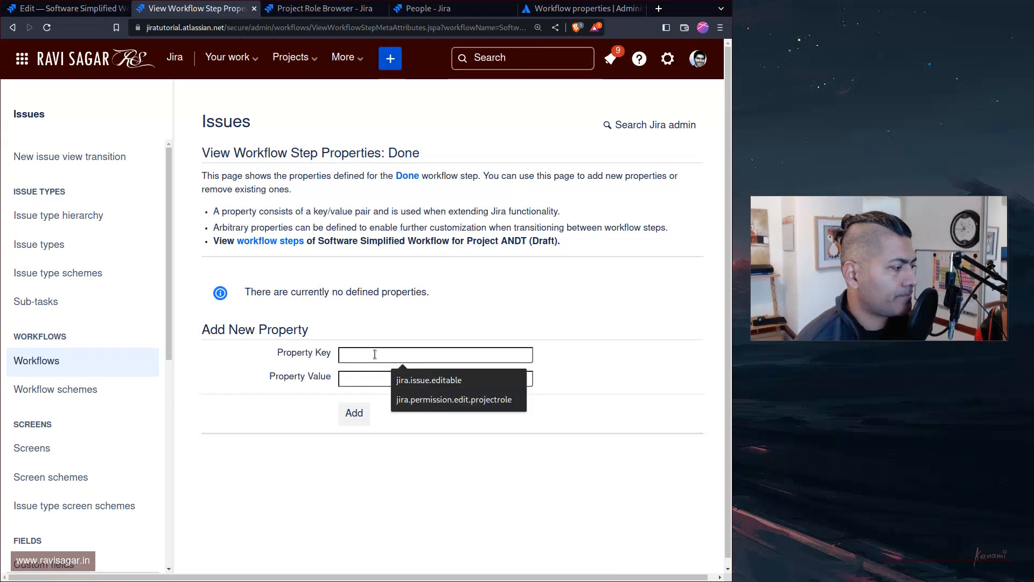
pyautogui.click(419, 408)
pyautogui.click(403, 378)
pyautogui.write('jira-administrators')
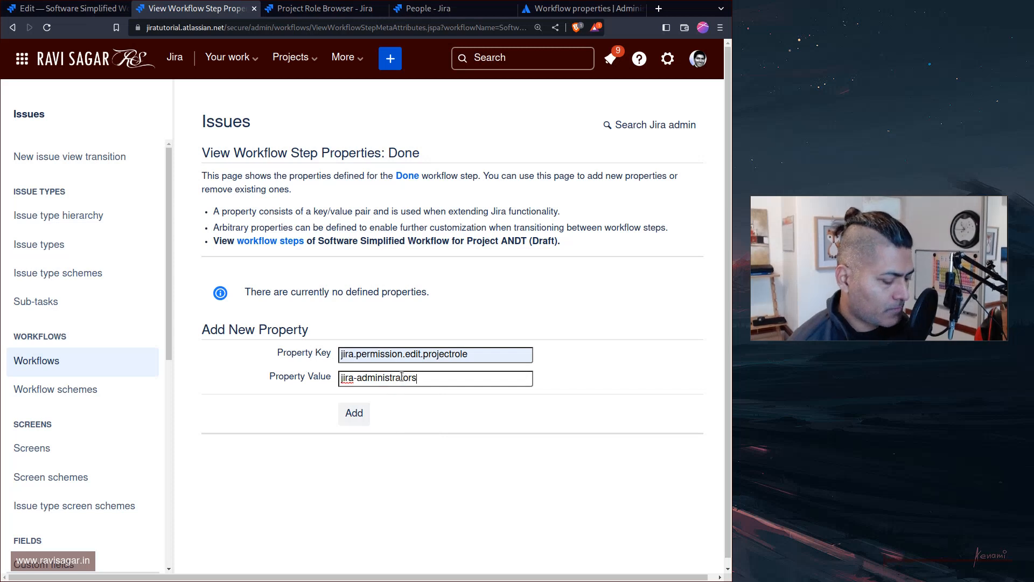
pyautogui.hotkey('ctrl', 'a')
pyautogui.press('BackSpace')
pyautogui.write('1000')
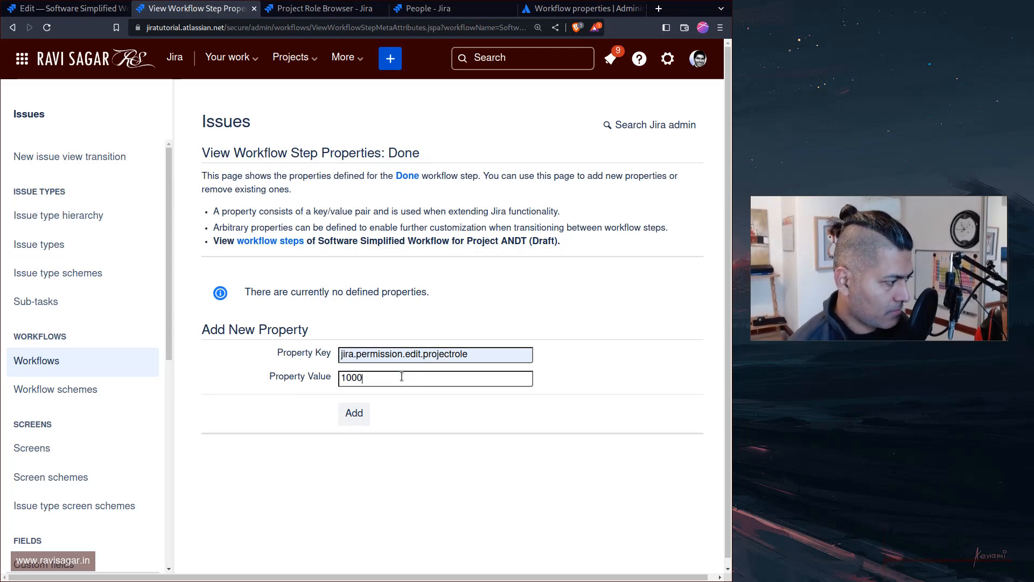
# Recheck the Administrators role's ID in the Project Role Browser and add jira.permission.edit.projectrole to the Done step with the value 10002
pyautogui.click(572, 18)
pyautogui.hotkey('ctrl', 'pageup')
pyautogui.hotkey('ctrl', 'pageup')
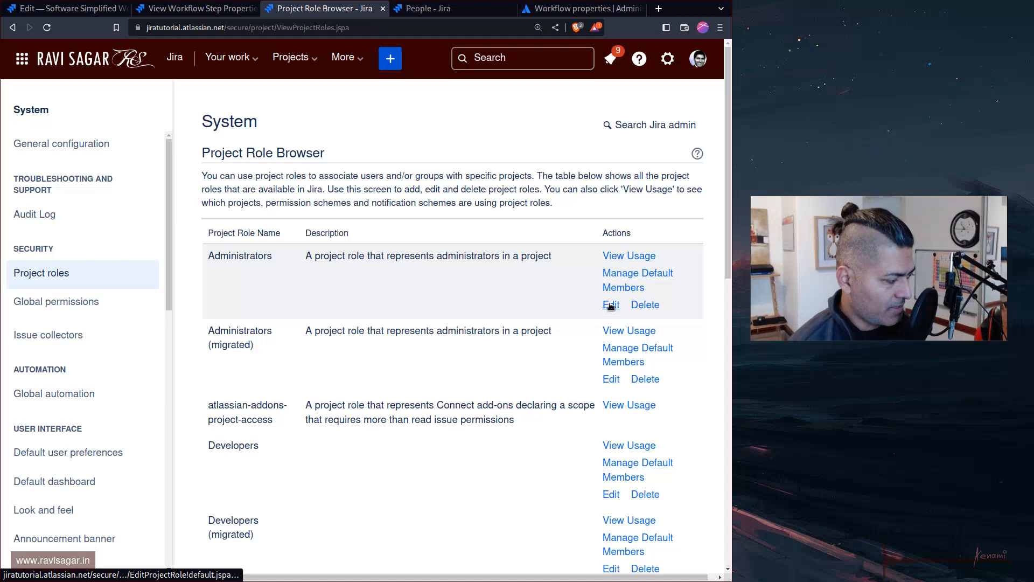
pyautogui.hotkey('ctrl', 'pagedown')
pyautogui.hotkey('ctrl', 'pagedown')
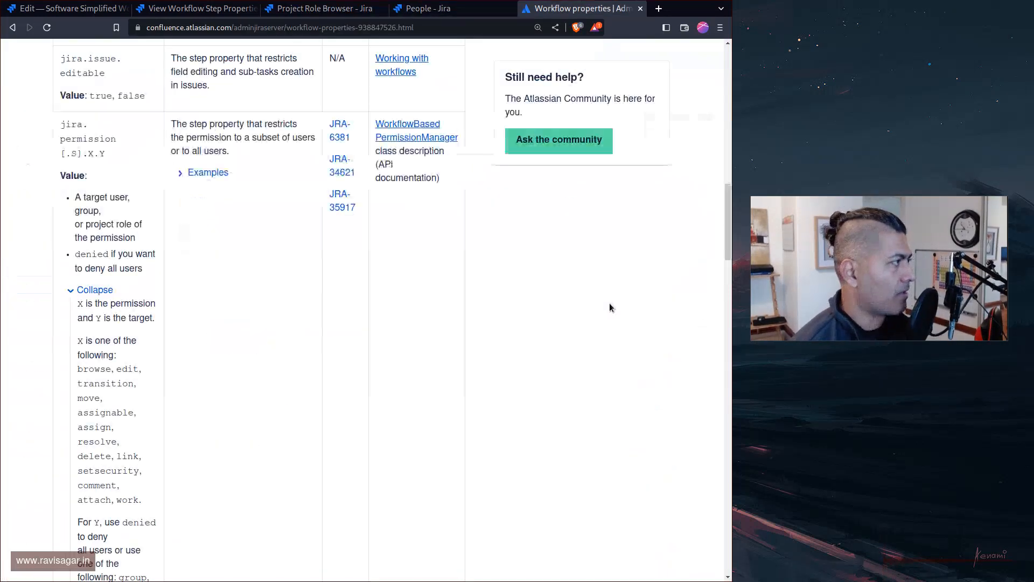
pyautogui.hotkey('ctrl', 'pagedown')
pyautogui.hotkey('ctrl', 'pagedown')
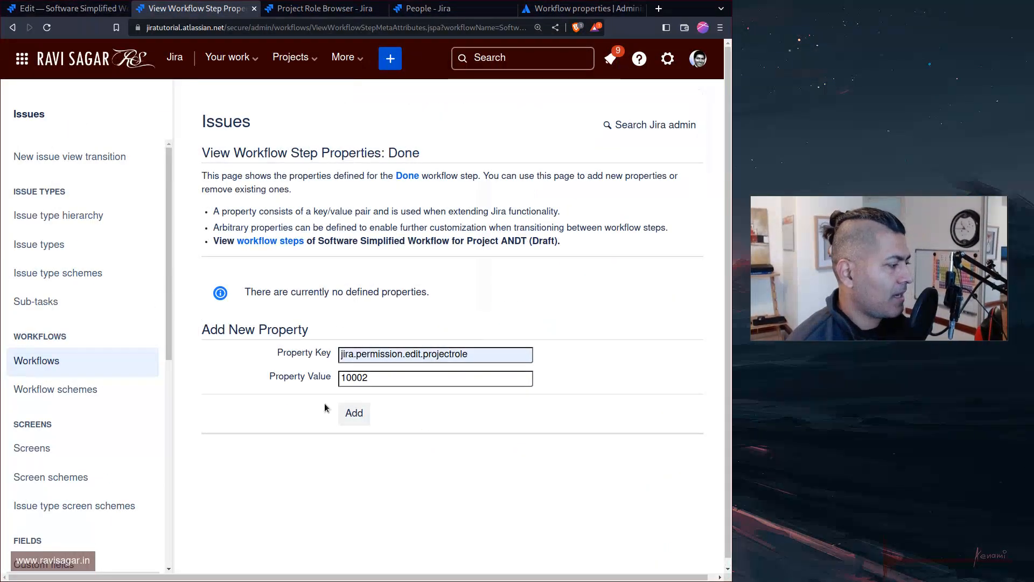
pyautogui.click(351, 413)
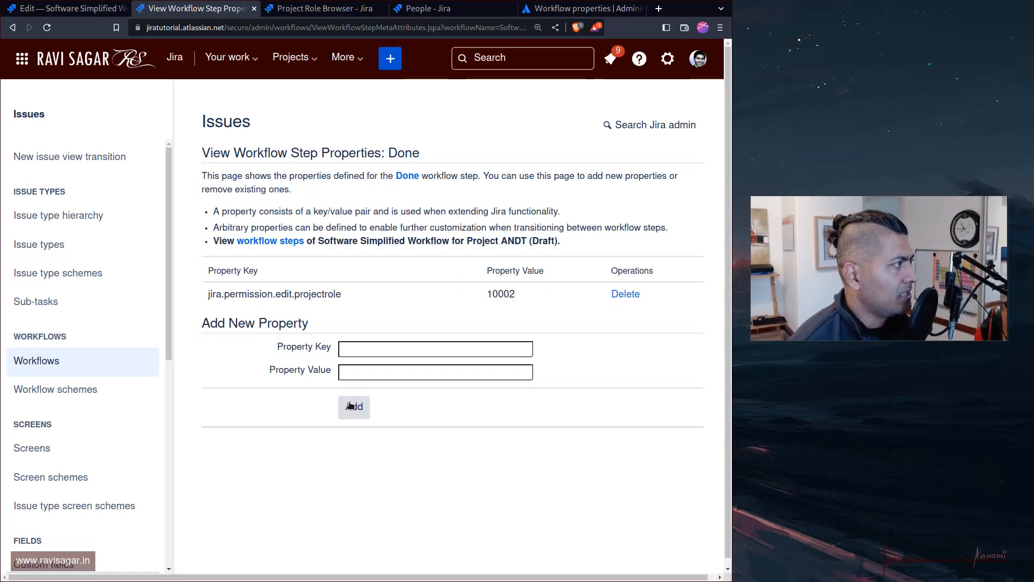
# Publish the draft Software Simplified Workflow for Project ANDT without saving a backup copy
pyautogui.hotkey('ctrl', 'shift', 'Tab')
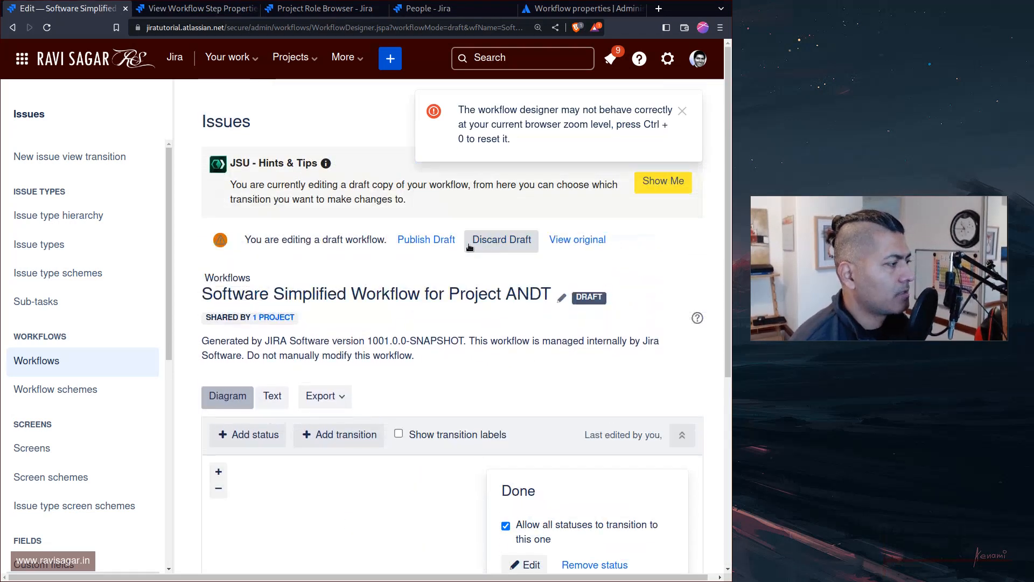
pyautogui.click(423, 240)
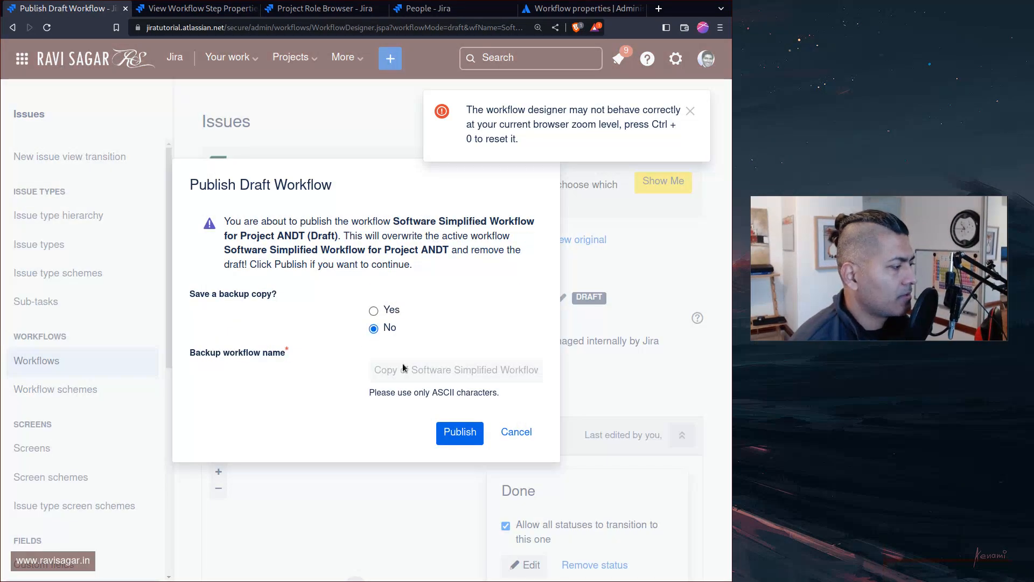
pyautogui.click(460, 433)
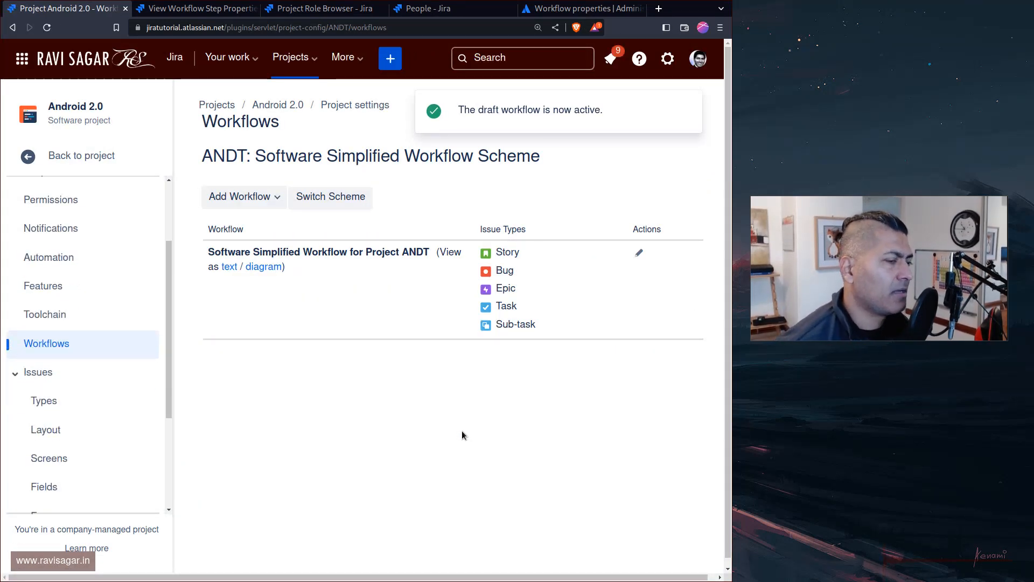
# Close the open Project Role Browser and People pages
pyautogui.hotkey('ctrl', 'Tab')
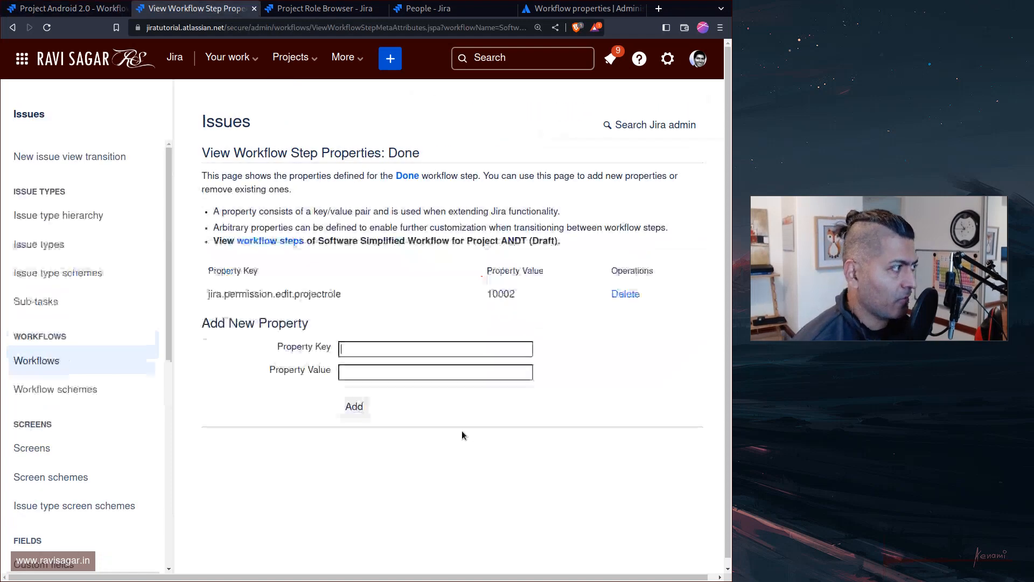
pyautogui.hotkey('ctrl', 'Tab')
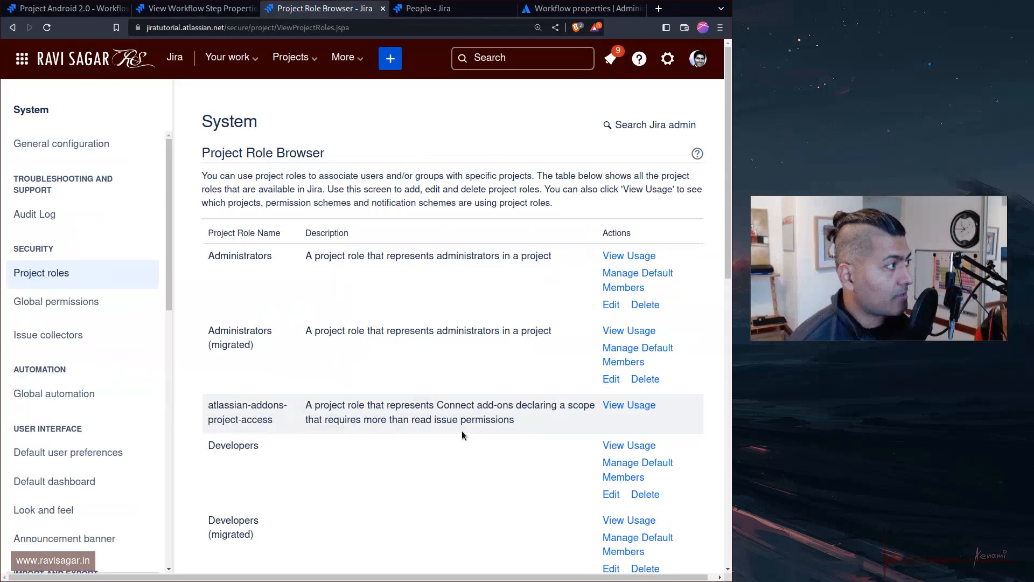
pyautogui.hotkey('ctrl', 'w')
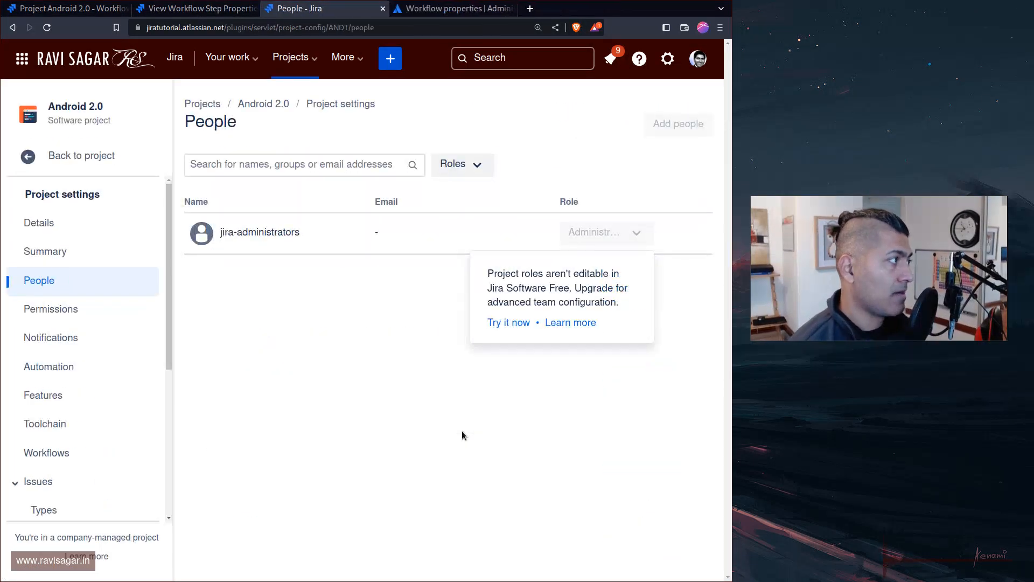
pyautogui.hotkey('ctrl', 'w')
# Open the Done issue ANDT-10 to check whether it can be edited under the published workflow
pyautogui.hotkey('ctrl', 'shift', 'Tab')
pyautogui.click(517, 59)
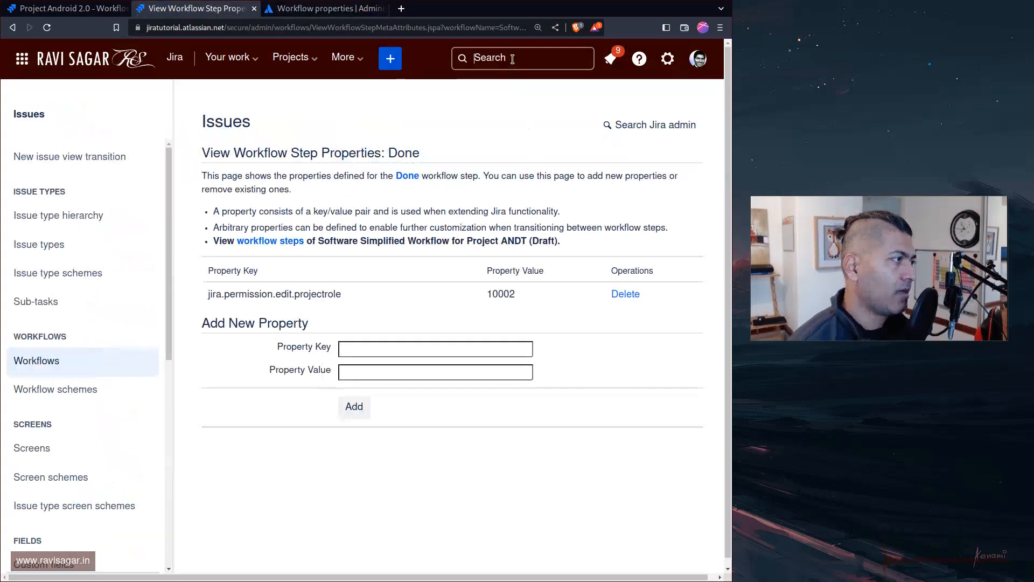
pyautogui.click(125, 163)
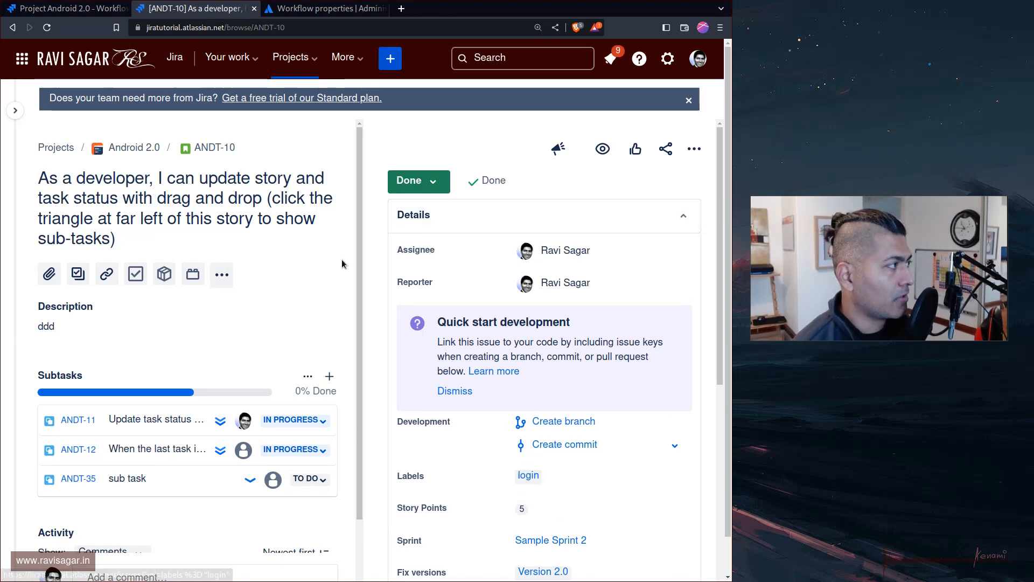
# Open the Android 2.0 project's People settings from the issue and check which role the jira-administrators group has
pyautogui.hotkey('ctrl', 'shift', 'Tab')
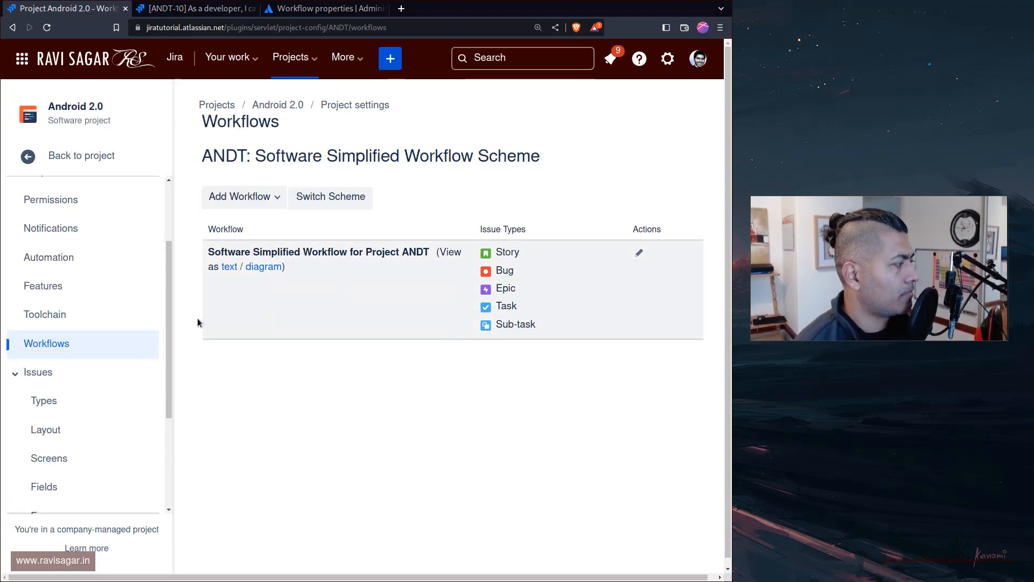
pyautogui.hotkey('ctrl', 'Tab')
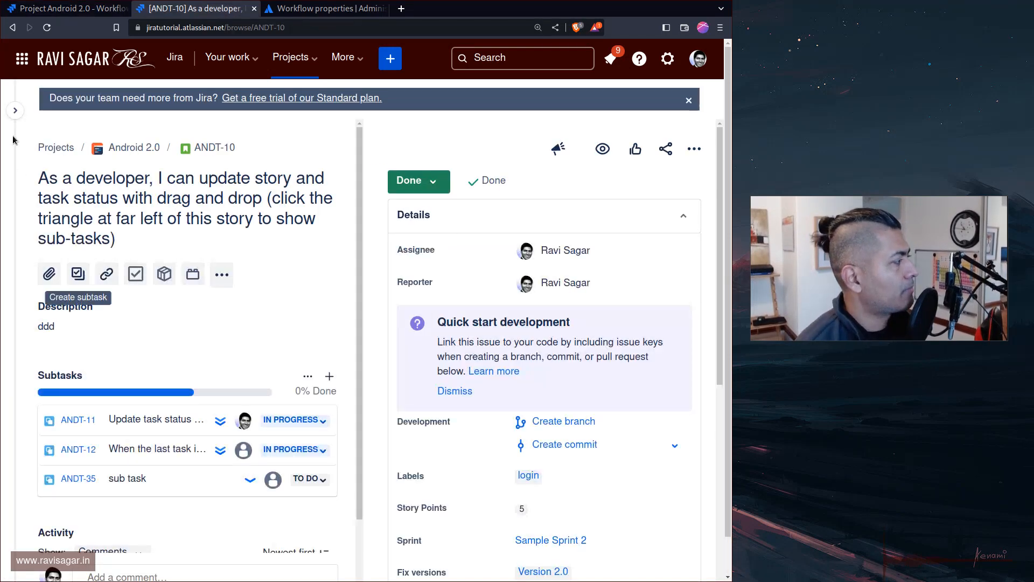
pyautogui.moveTo(15, 140)
pyautogui.scroll(-3, 87, 323)
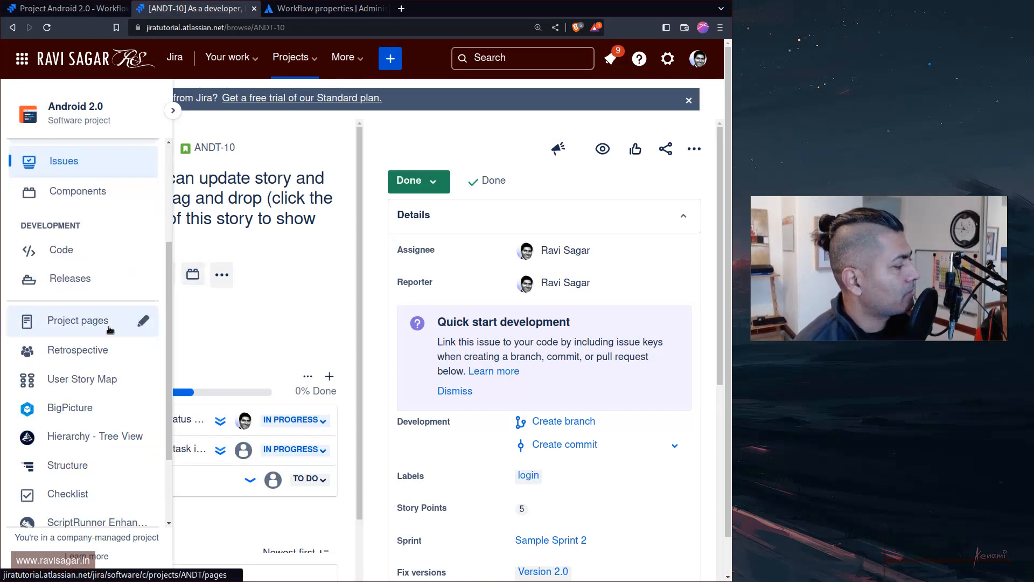
pyautogui.scroll(-2, 78, 334)
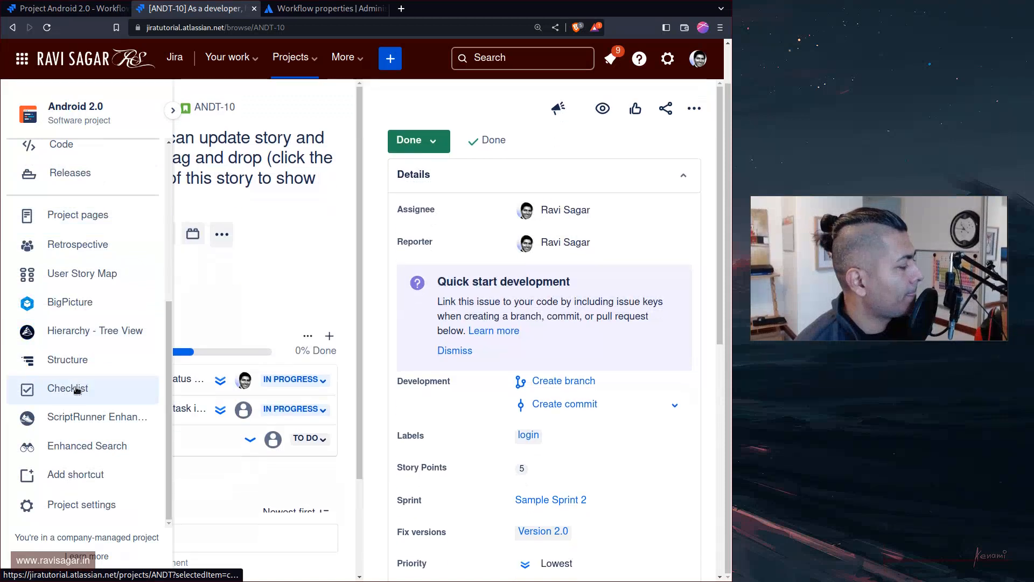
pyautogui.click(135, 504)
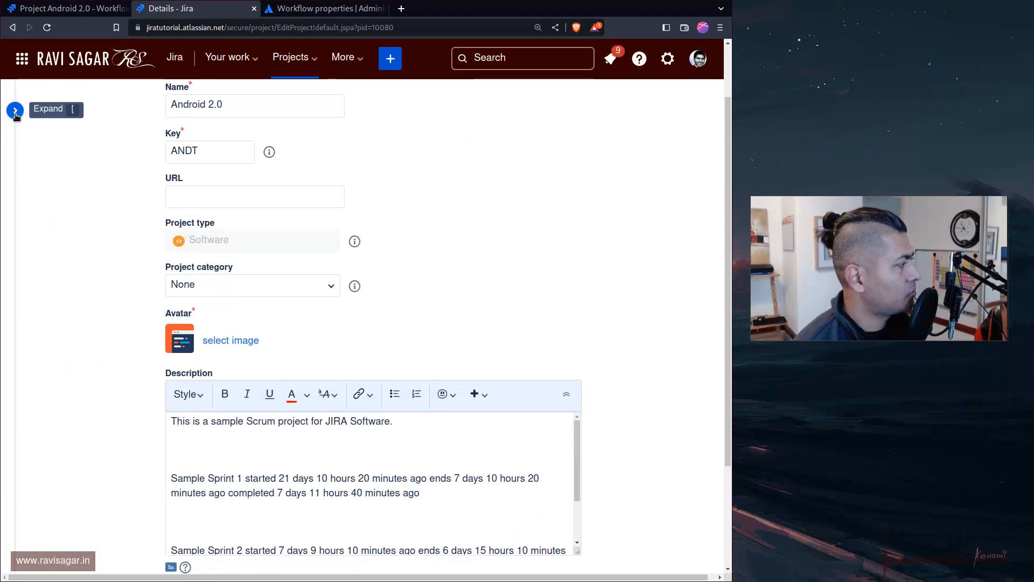
pyautogui.click(15, 111)
pyautogui.click(56, 291)
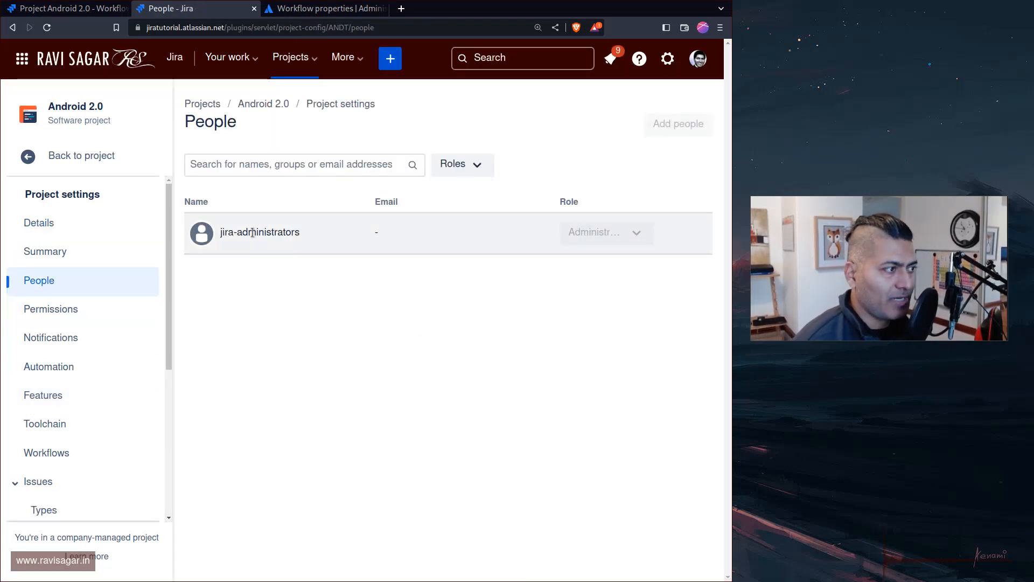
pyautogui.moveTo(612, 238)
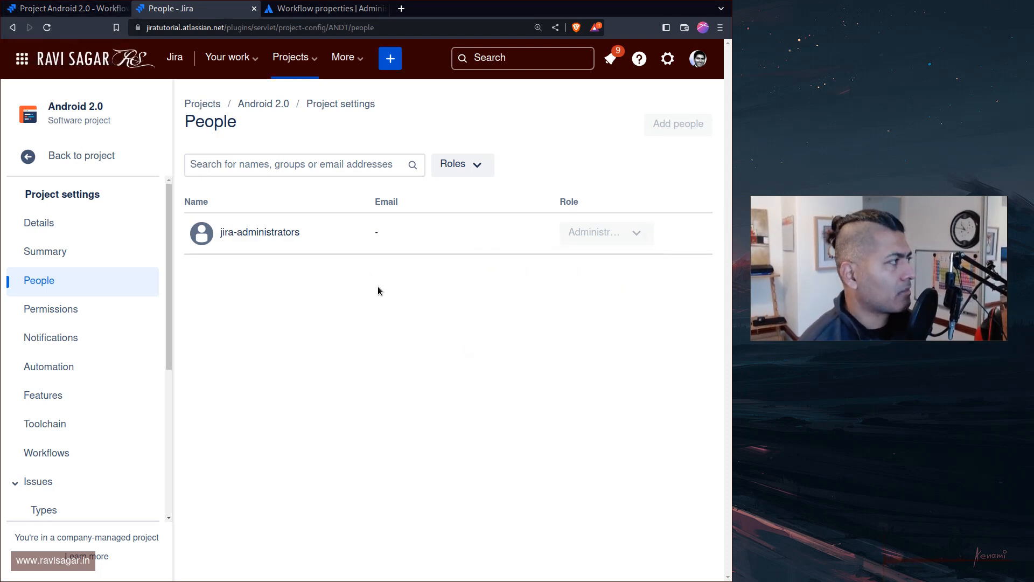
pyautogui.hotkey('ctrl', 'Tab')
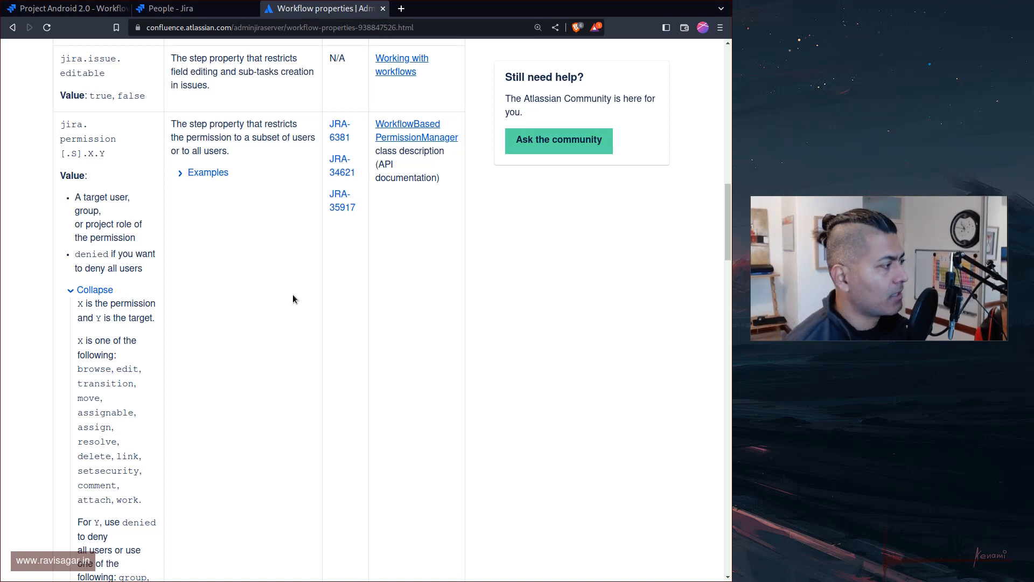
pyautogui.hotkey('ctrl', 'shift', 'Tab')
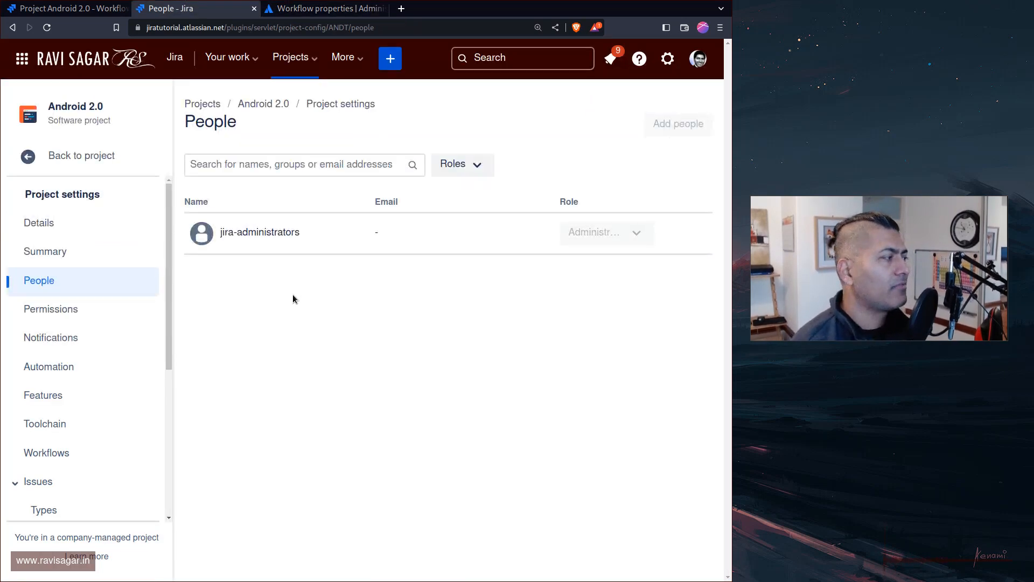
pyautogui.hotkey('ctrl', 'shift', 'Tab')
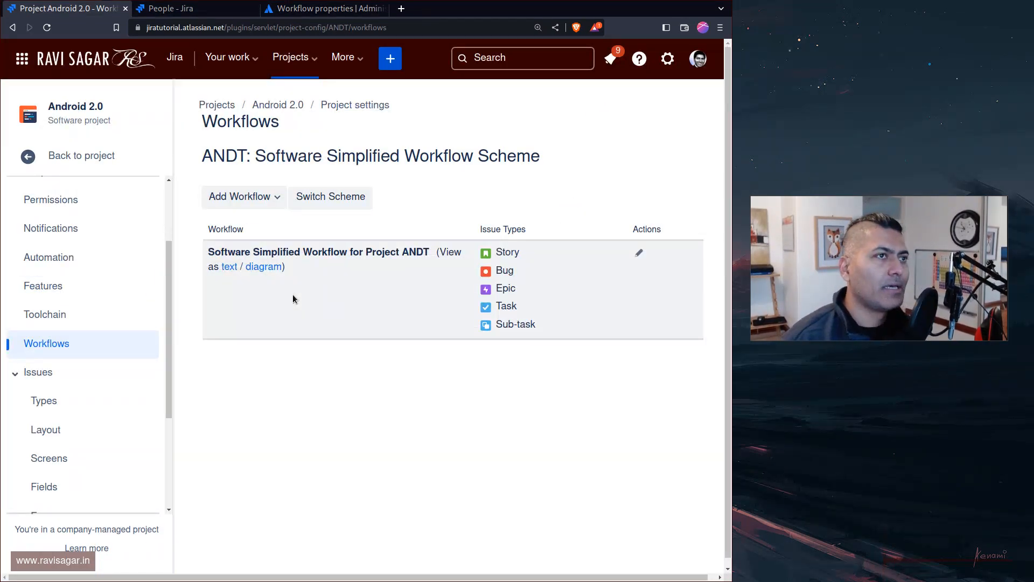